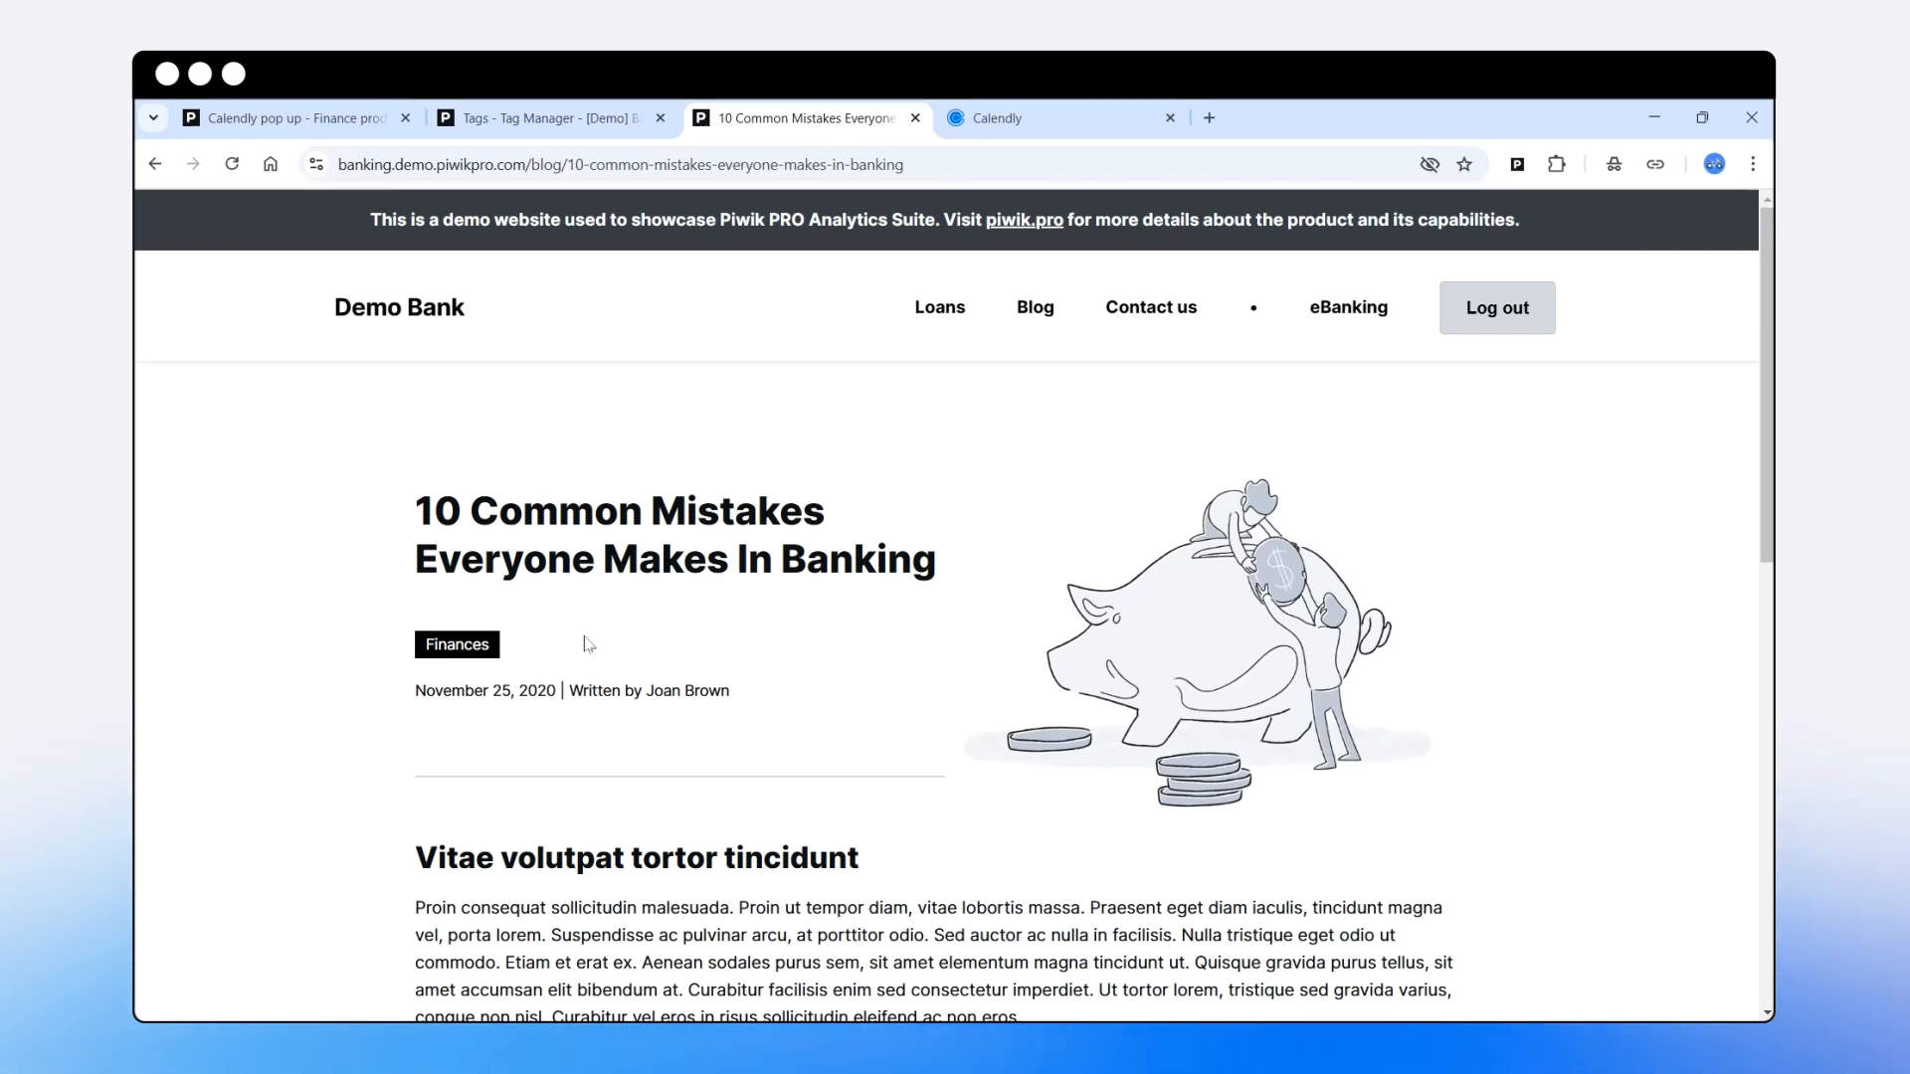
# Switch to the Customer Data Platform and open the "Calendly pop up - Finance product call" audience for editing
pyautogui.click(334, 118)
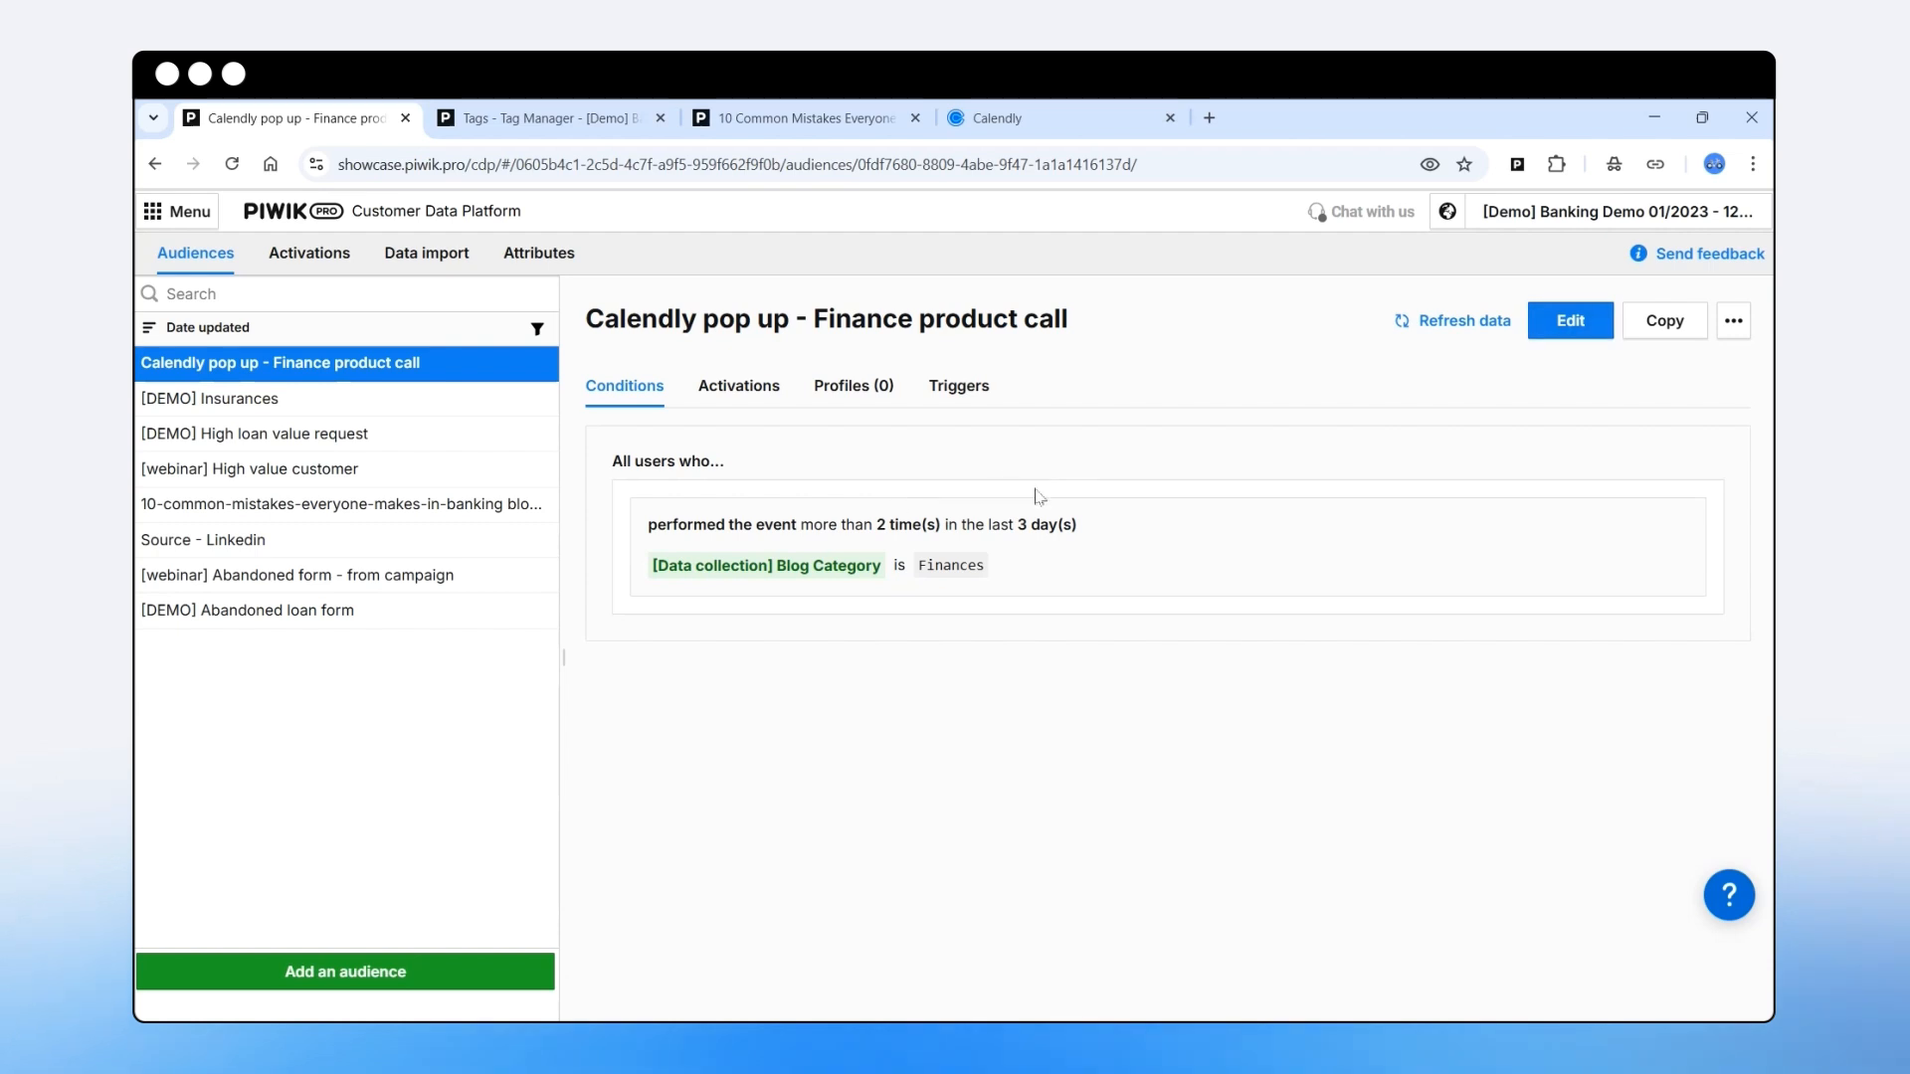
pyautogui.click(1581, 342)
pyautogui.scroll(-2, 848, 597)
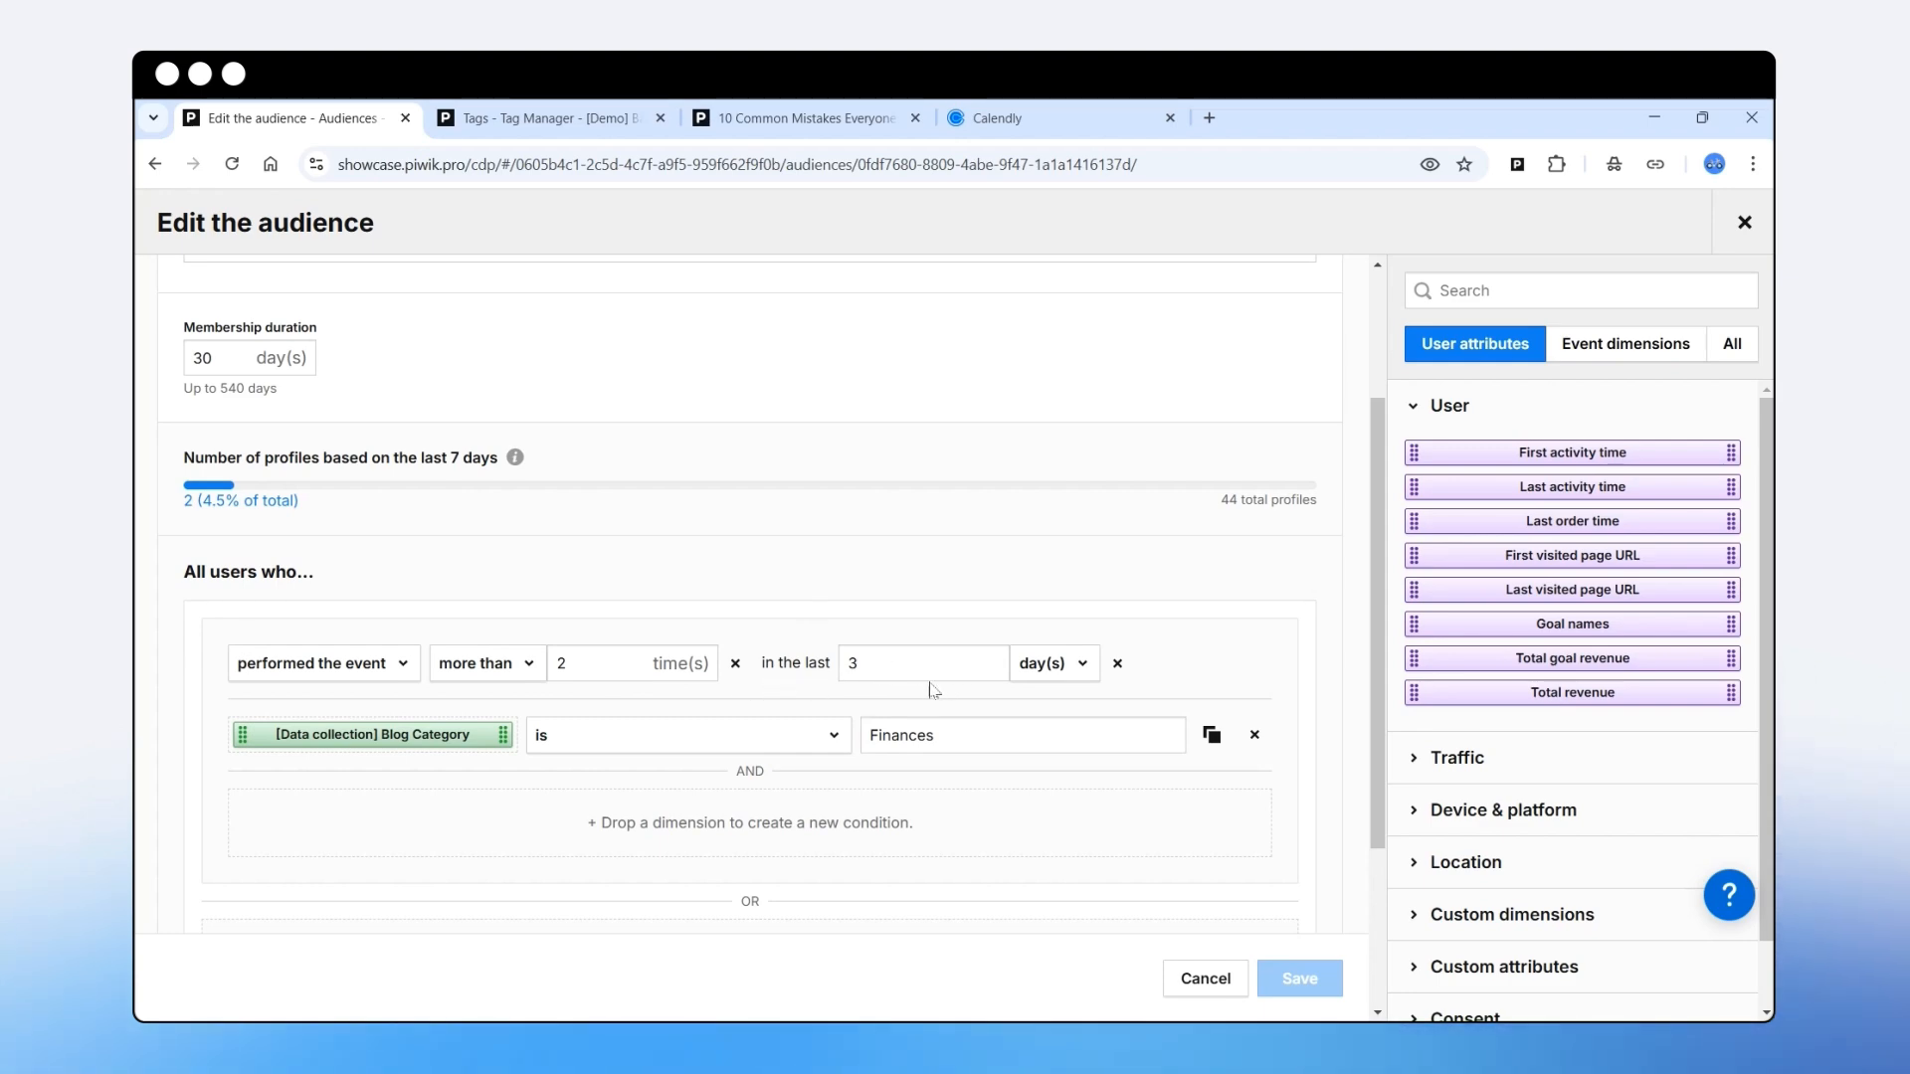
# Set the Blog Category event condition's period to the last 3 days, save the audience and accept the removal of its members
pyautogui.click(1030, 678)
pyautogui.click(938, 597)
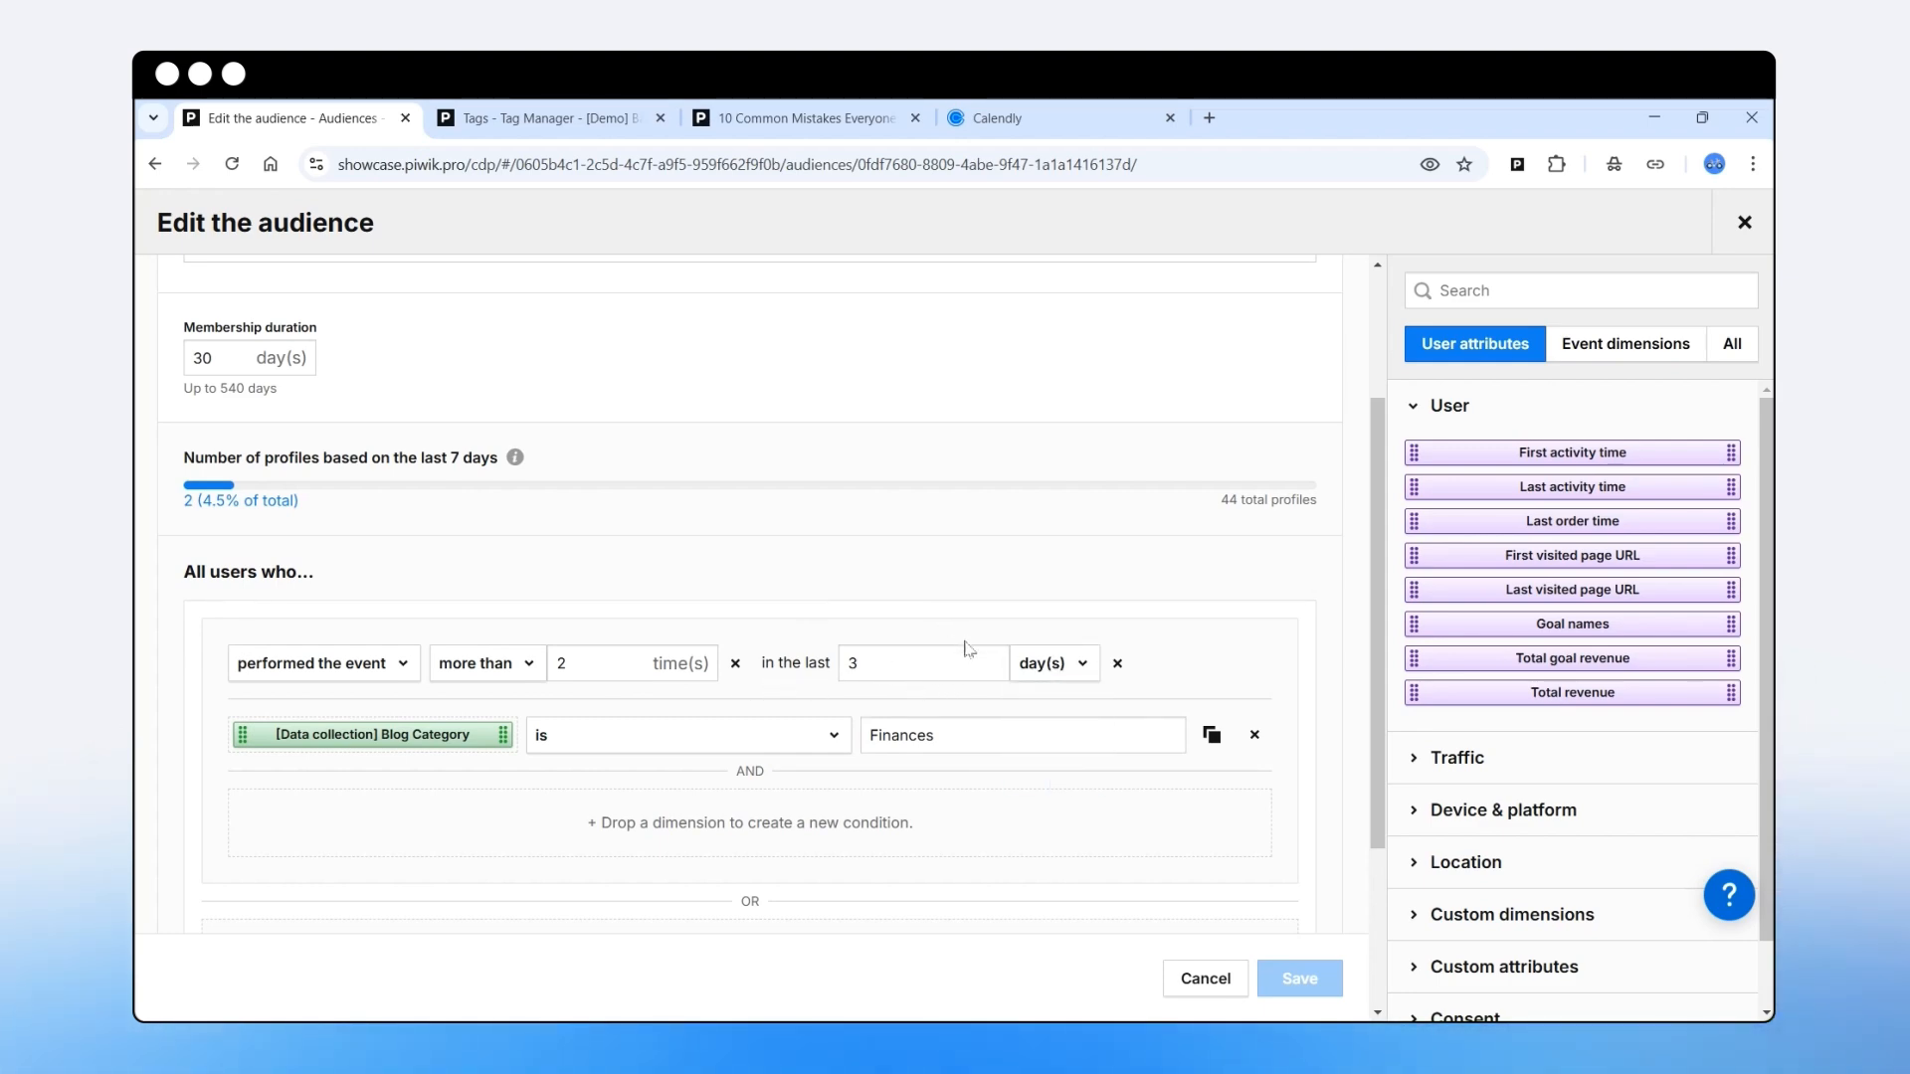
pyautogui.click(993, 661)
pyautogui.click(993, 667)
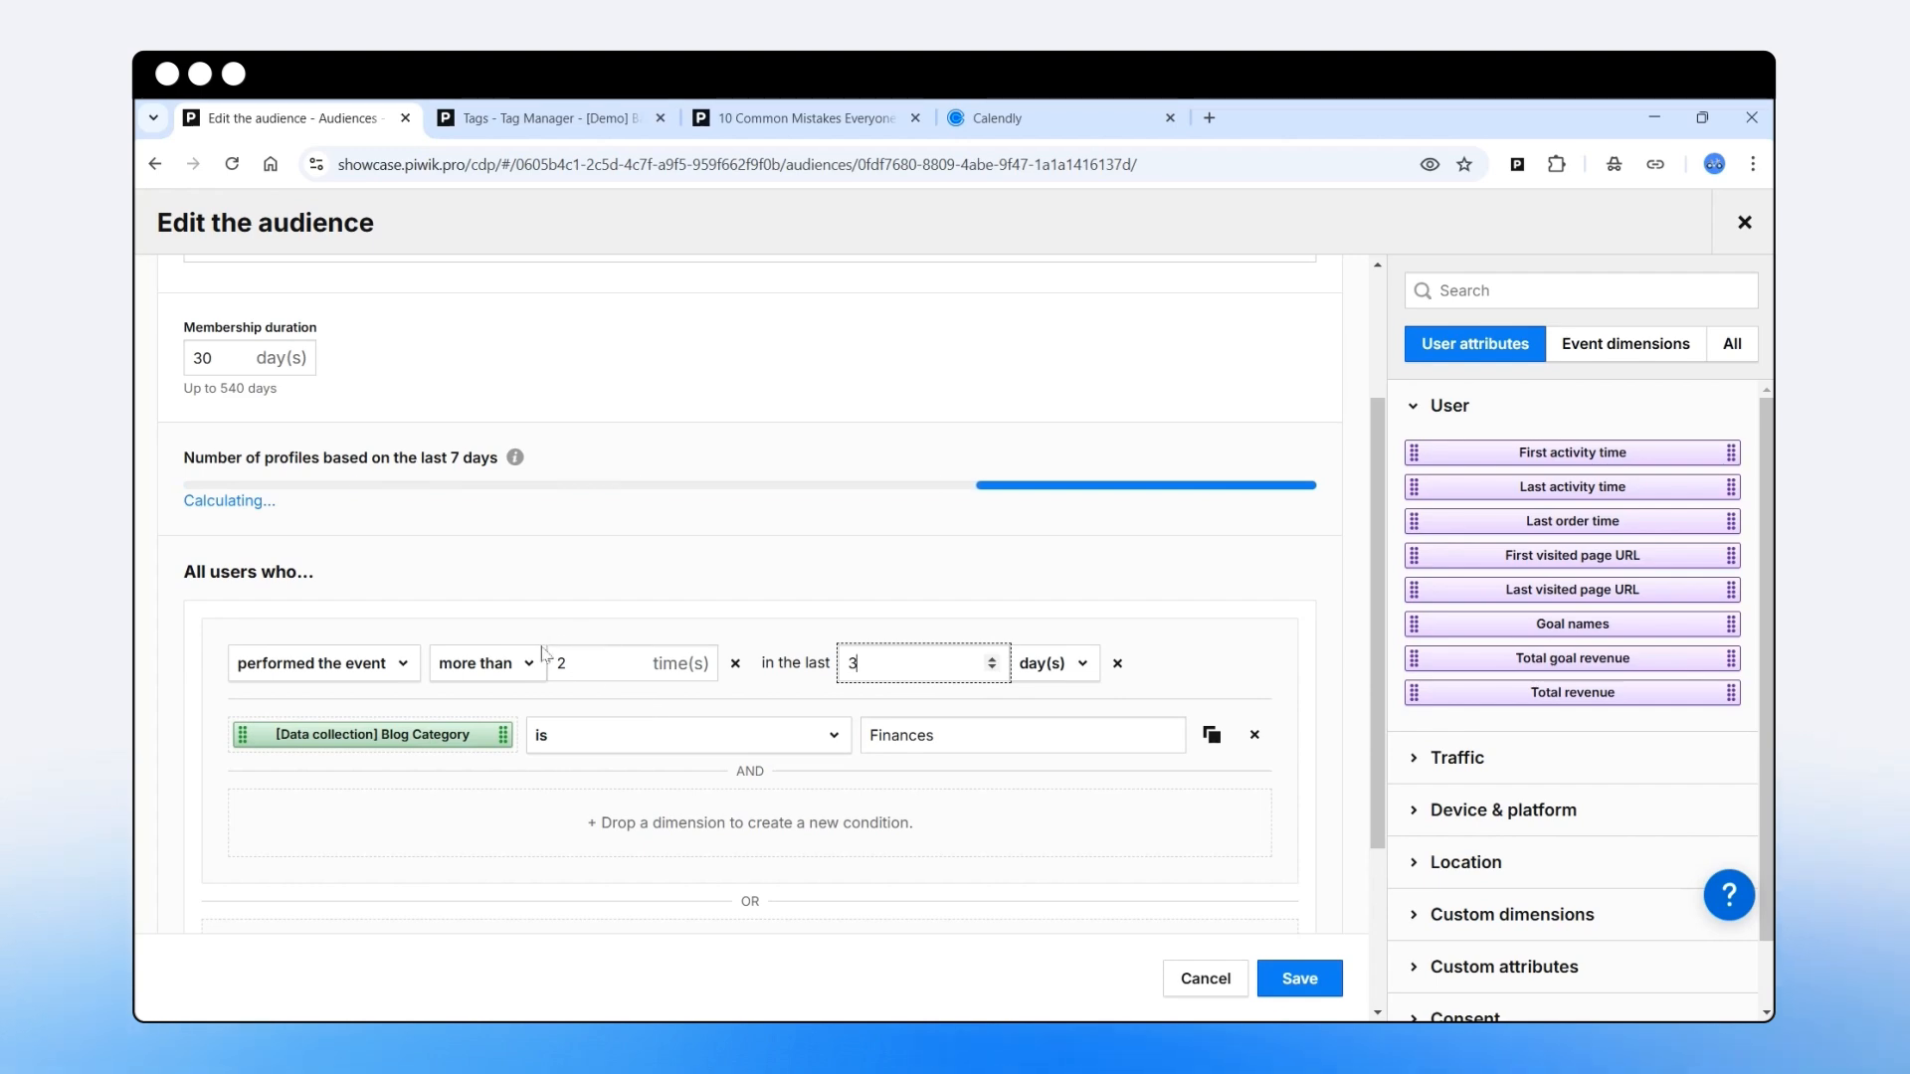
pyautogui.click(671, 611)
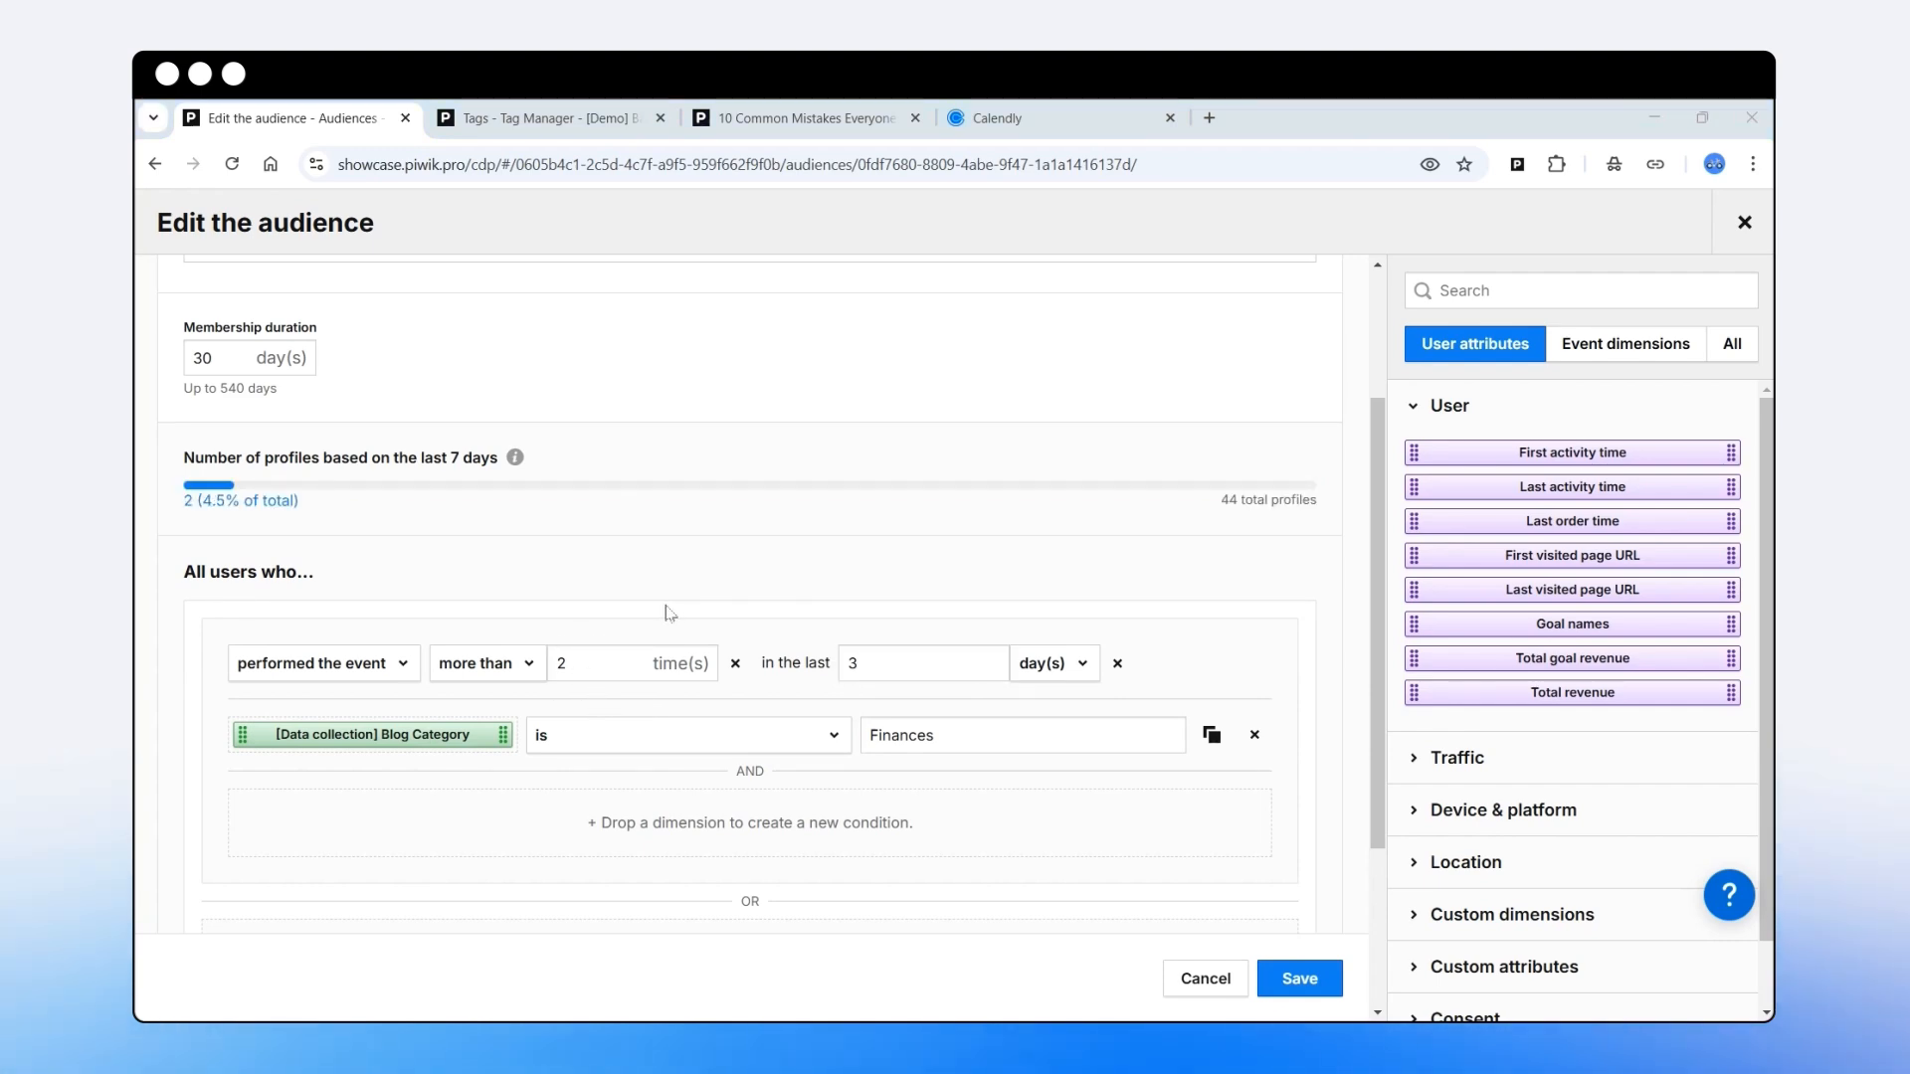
pyautogui.click(1299, 978)
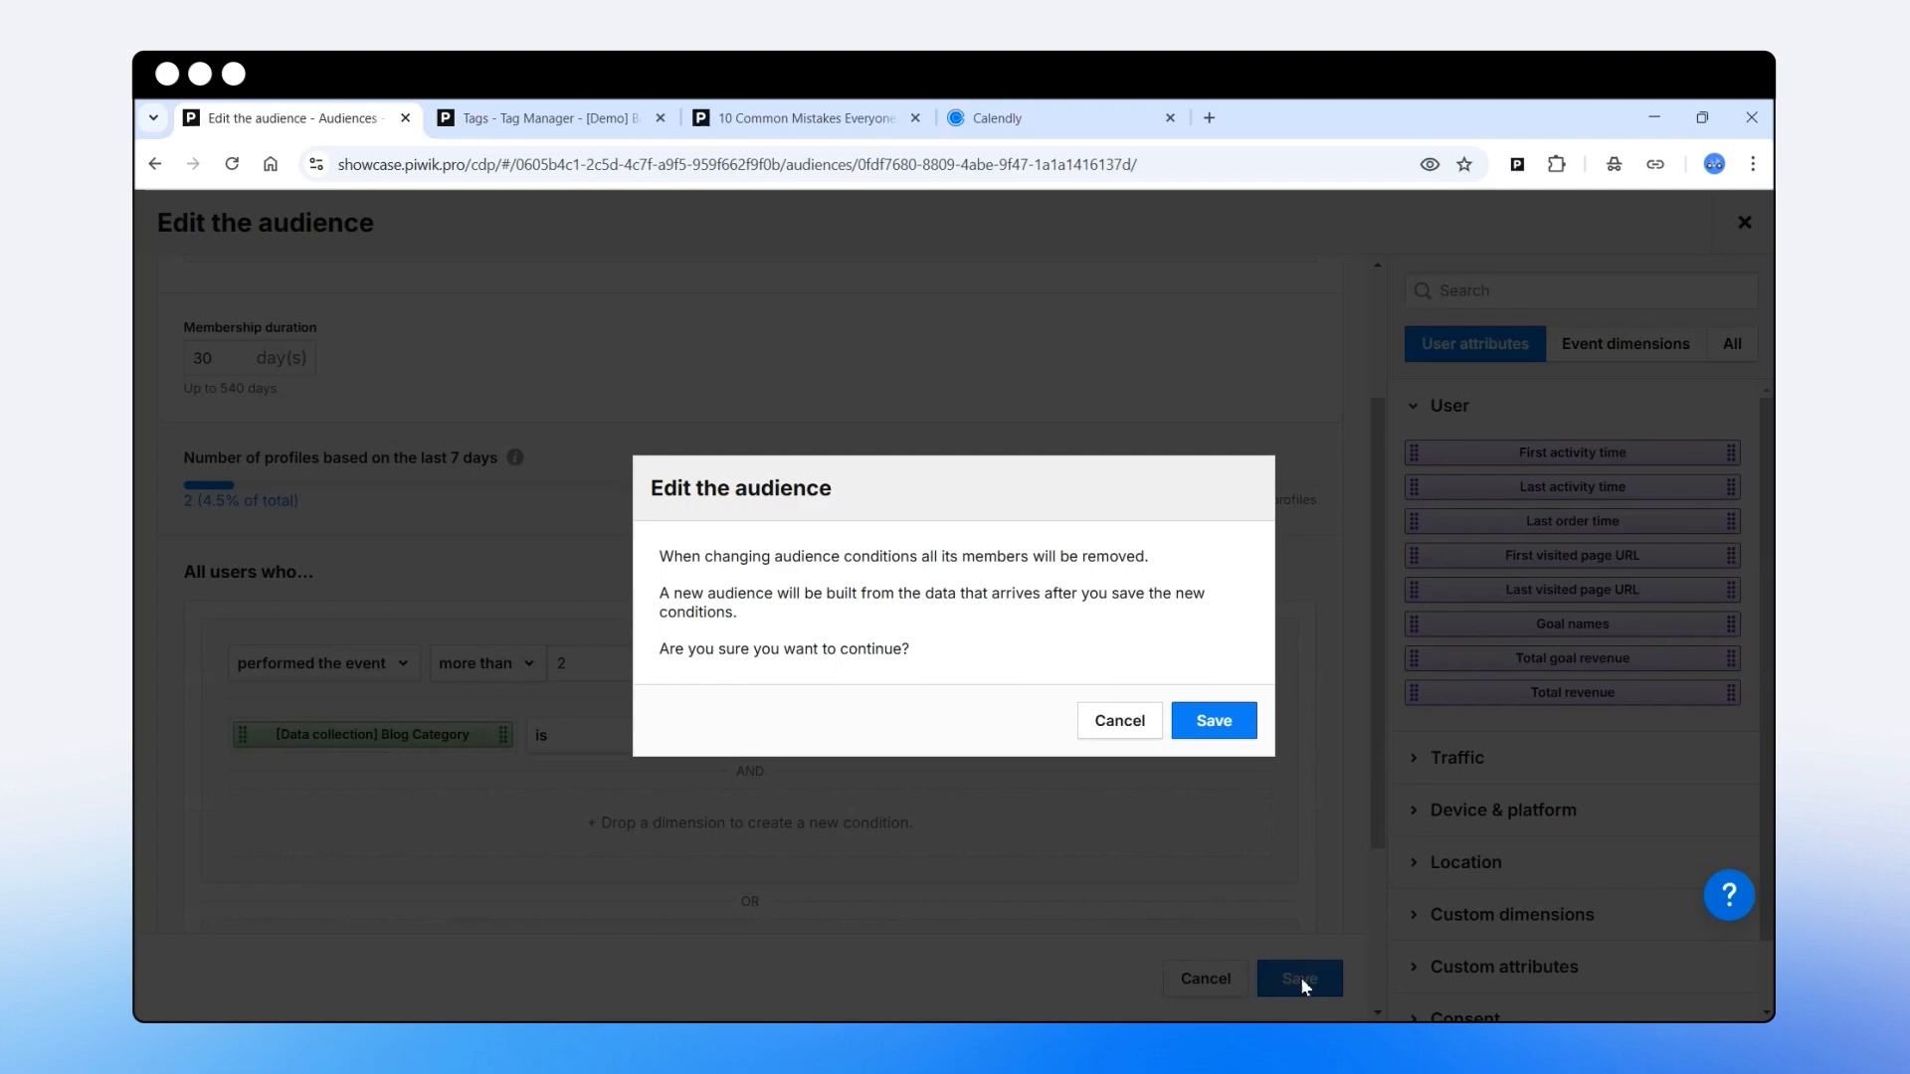
pyautogui.click(1217, 721)
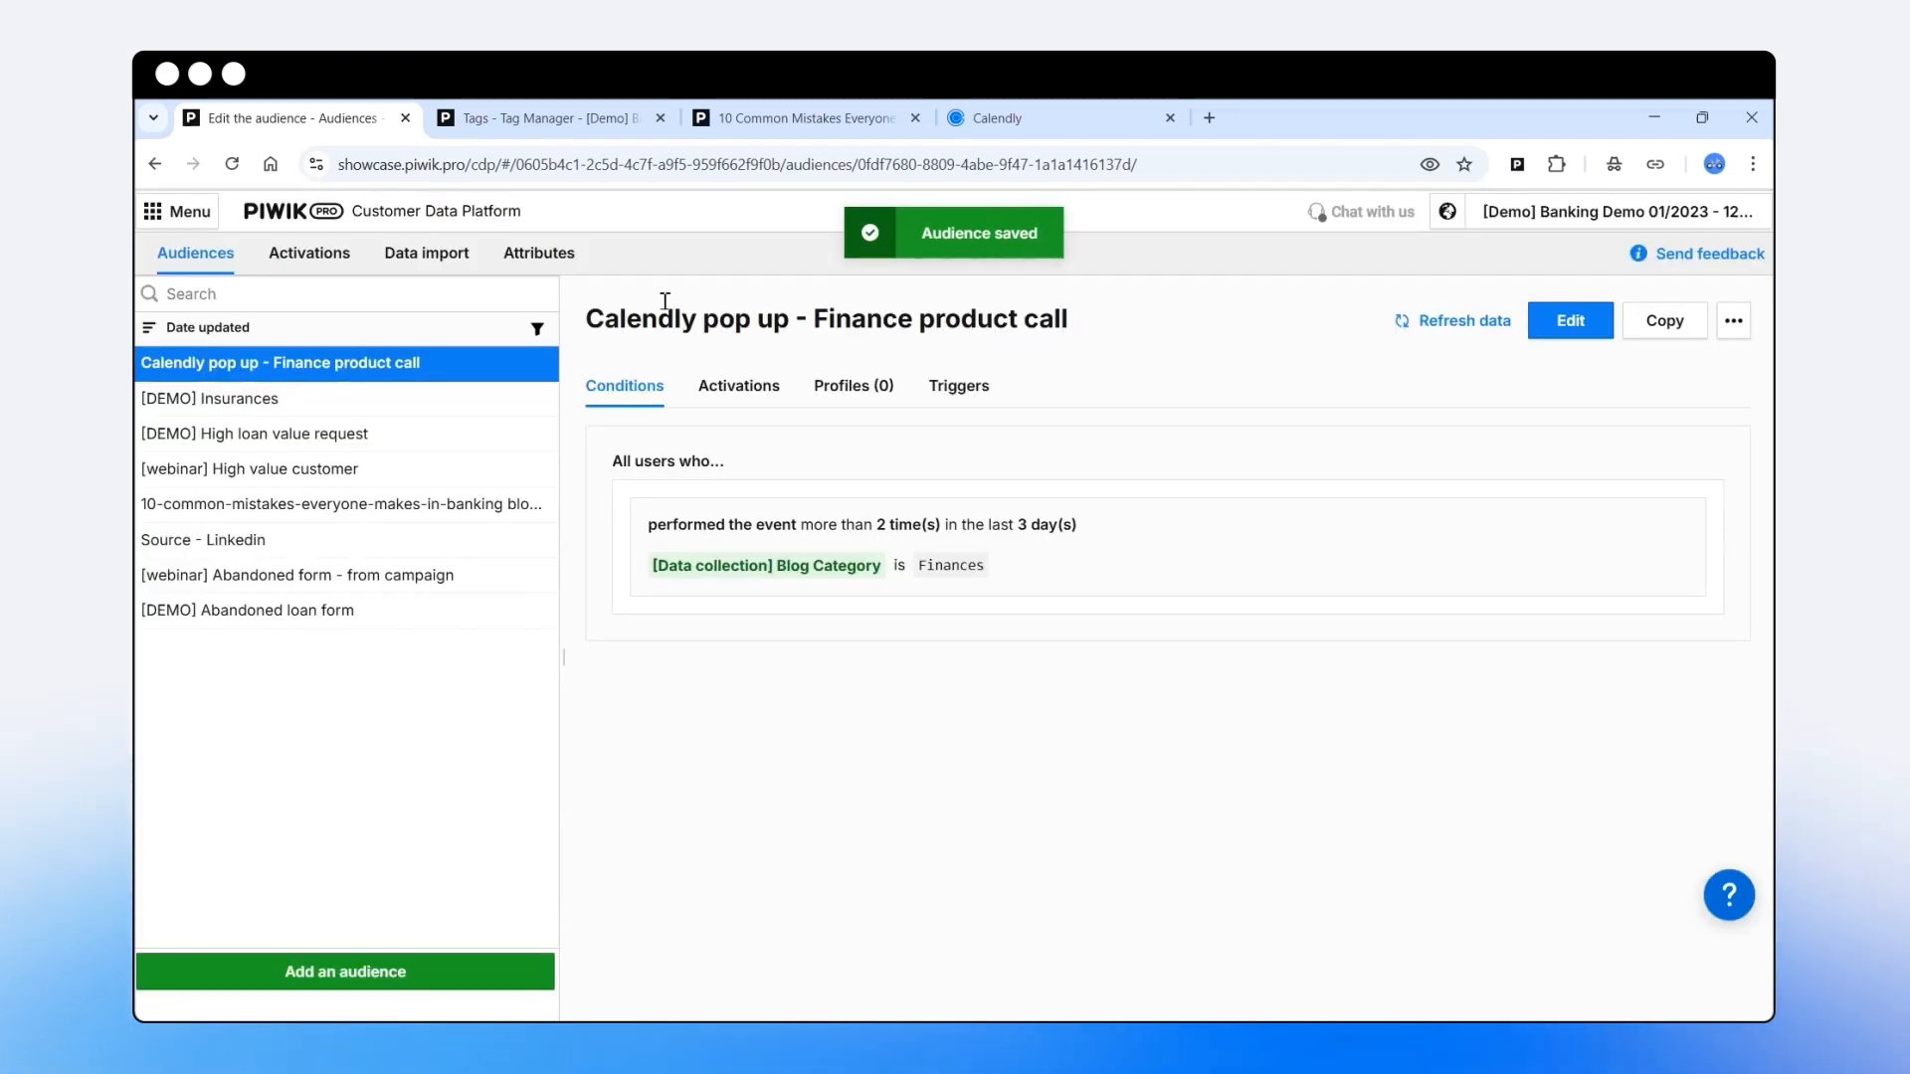
# In Tag Manager, add a new tag from the Popup template and name it "Calendly - meeting popup"
pyautogui.click(561, 121)
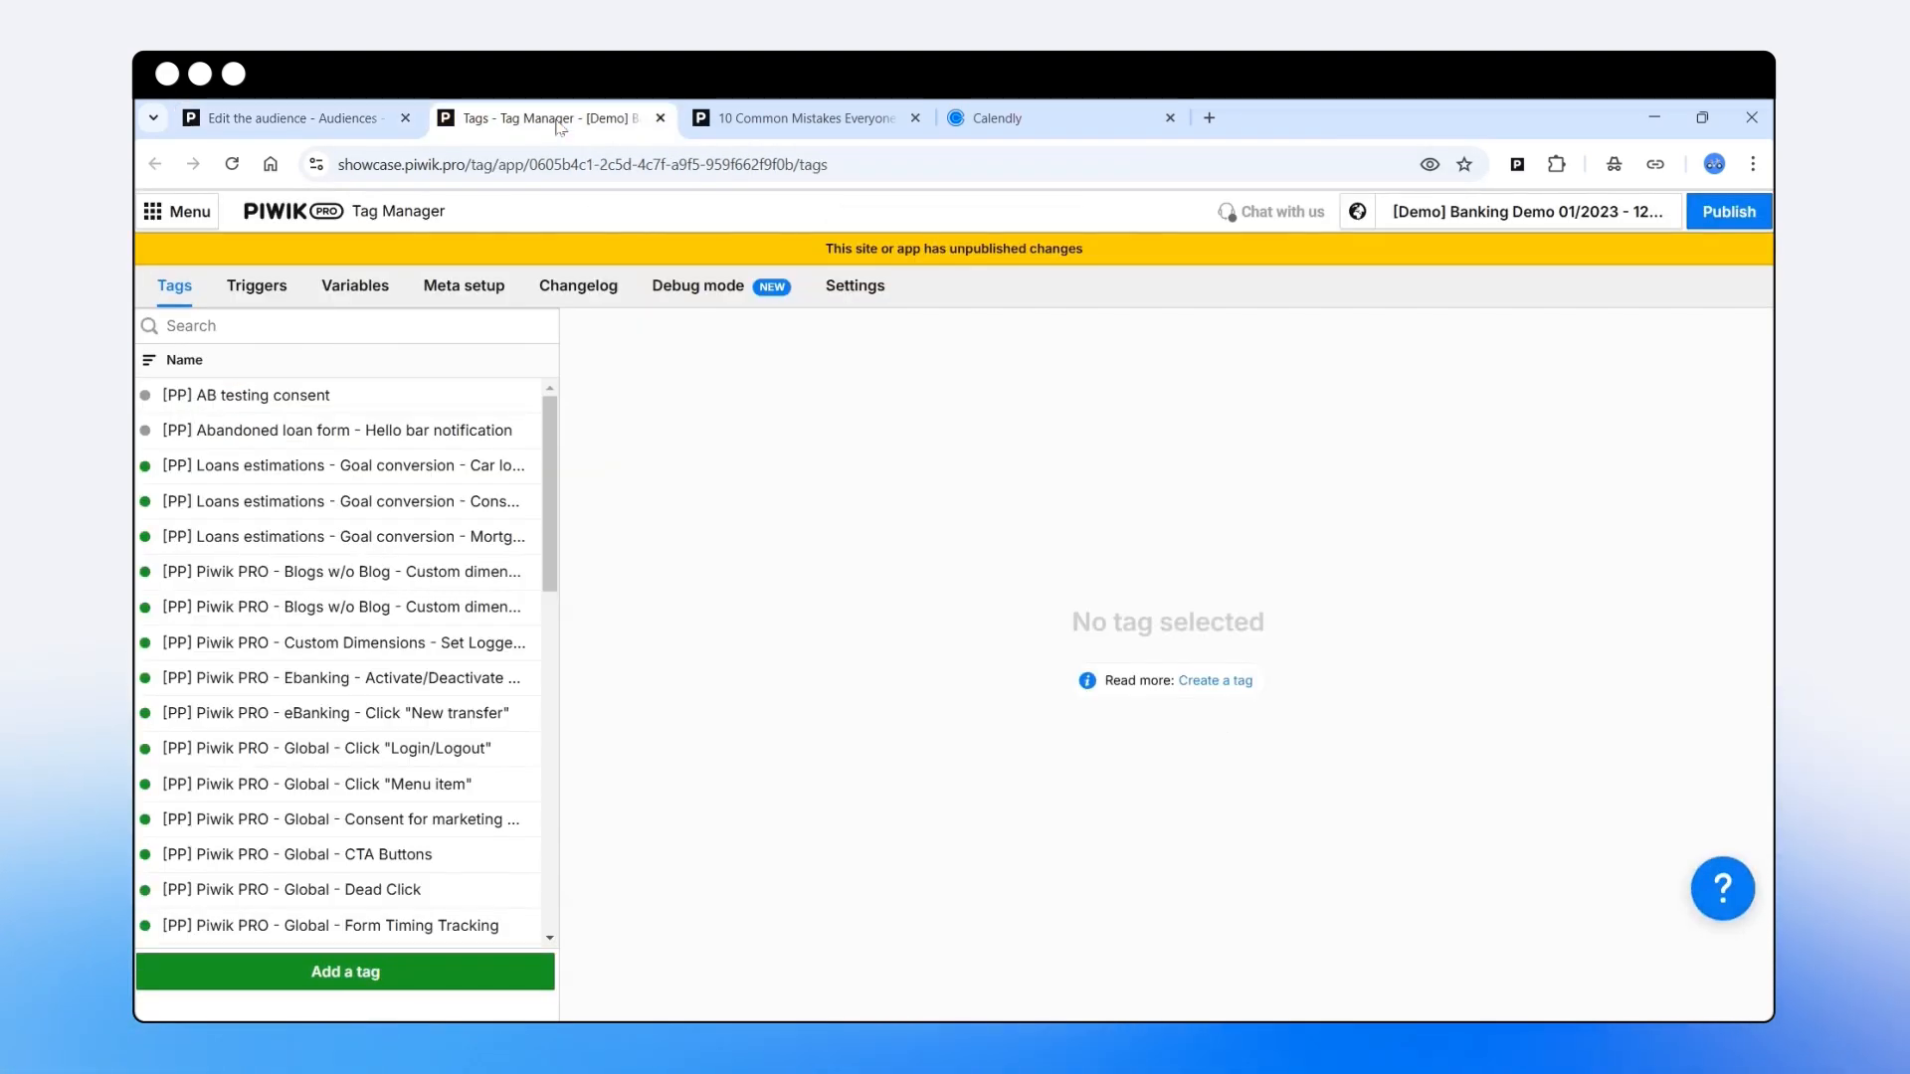
pyautogui.click(445, 975)
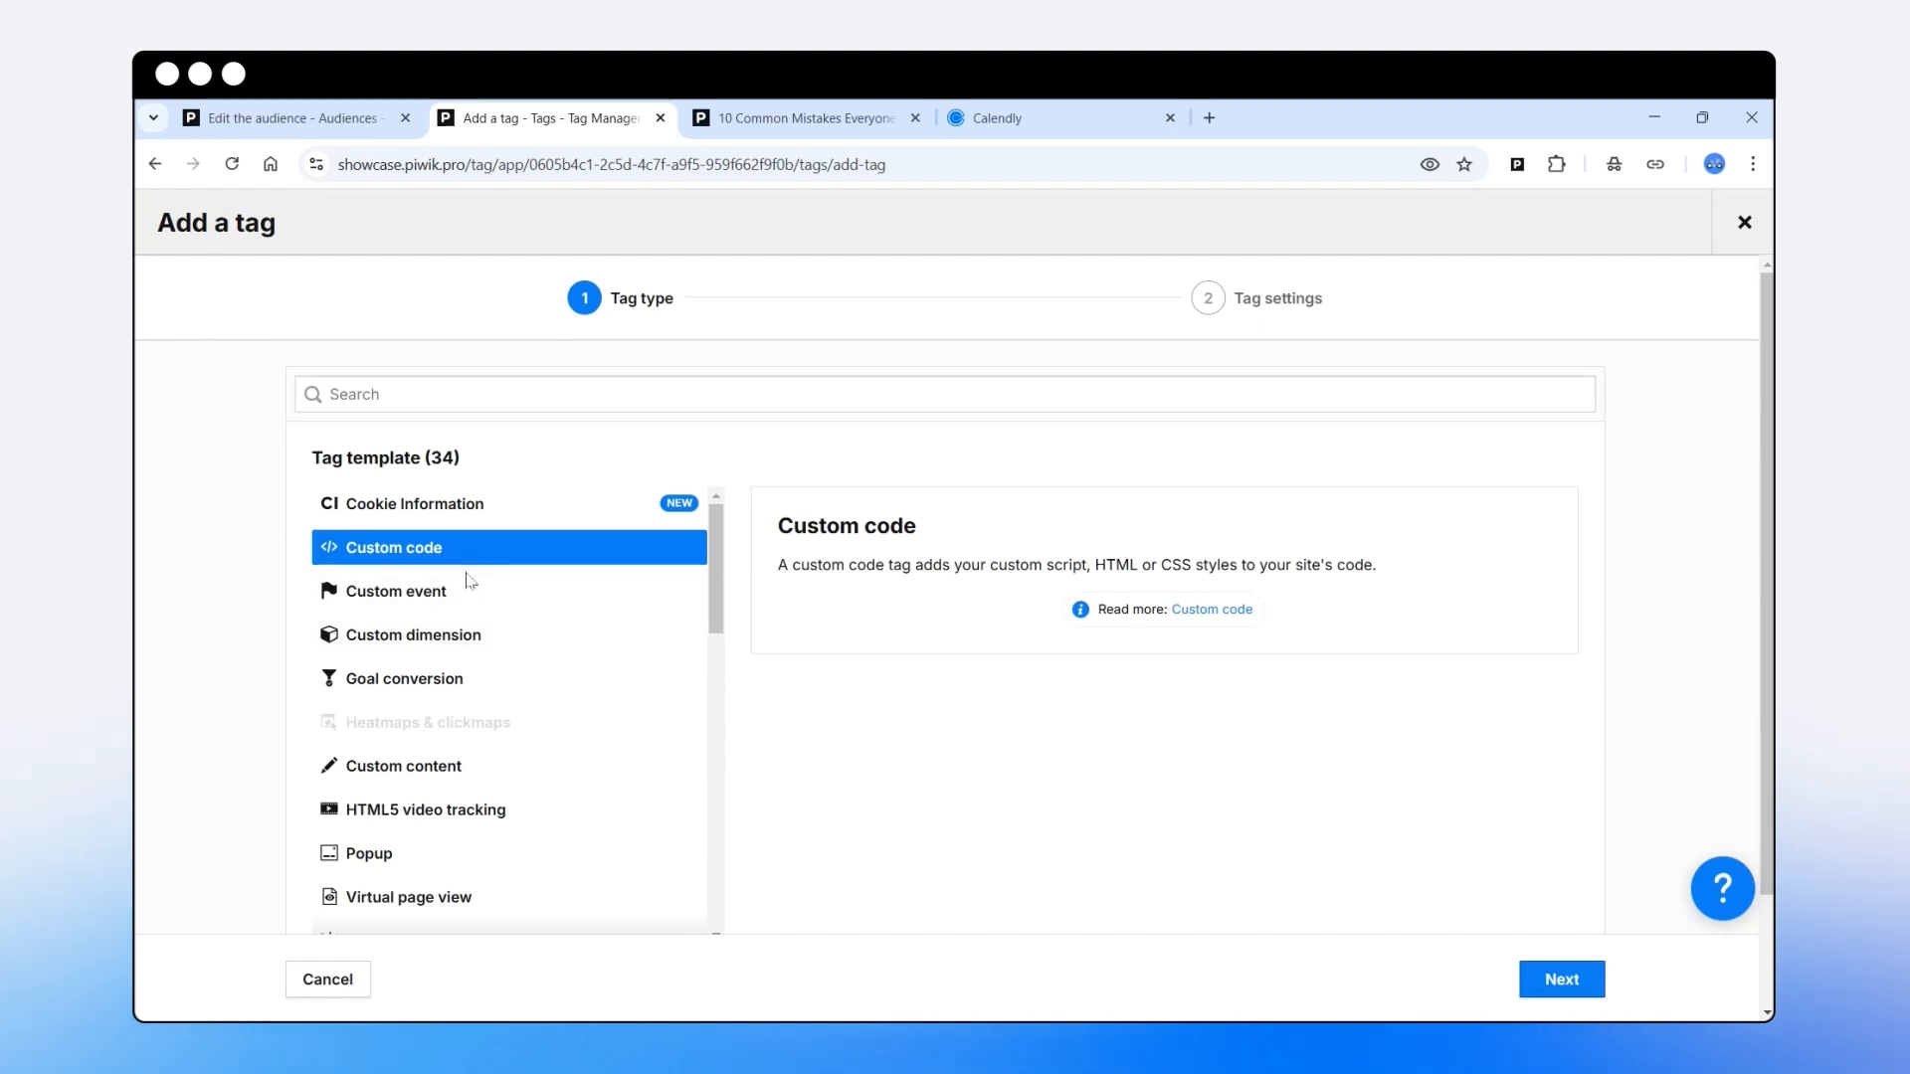
pyautogui.scroll(-2, 465, 607)
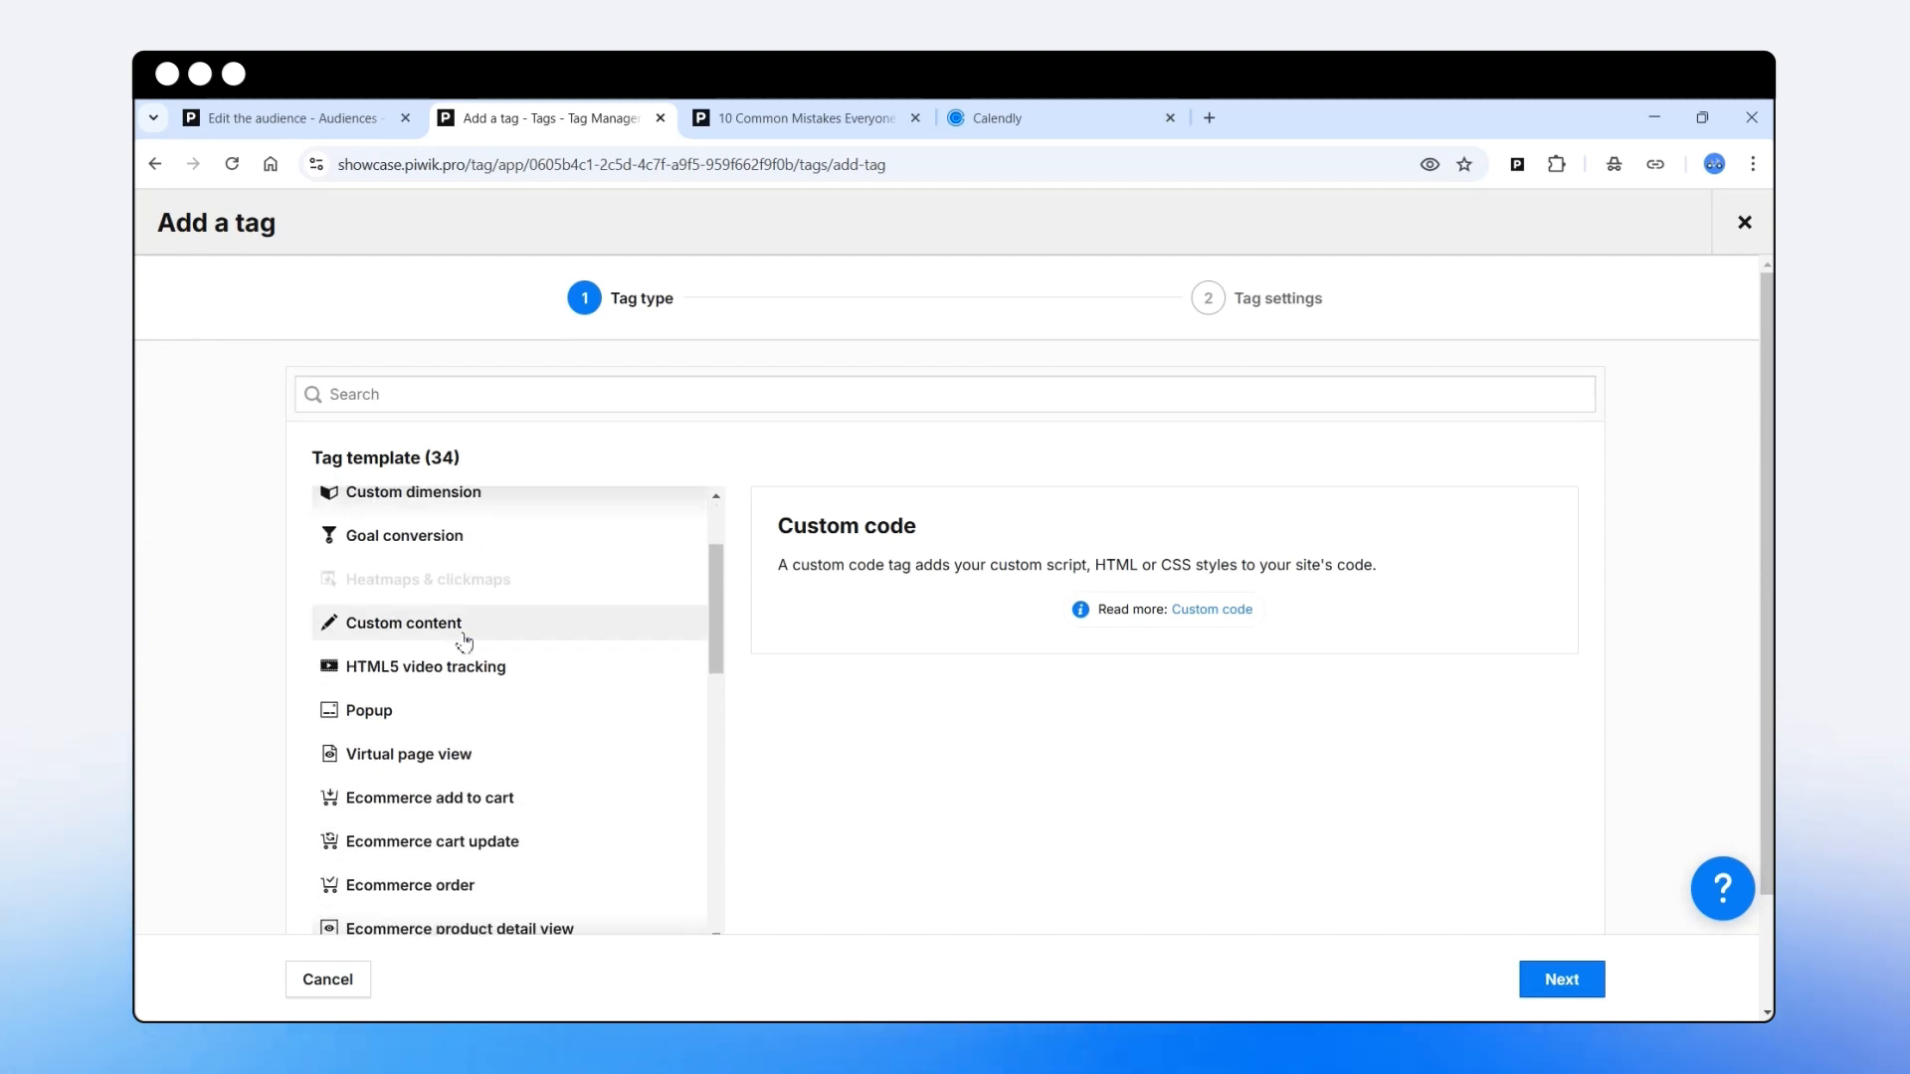
pyautogui.click(373, 712)
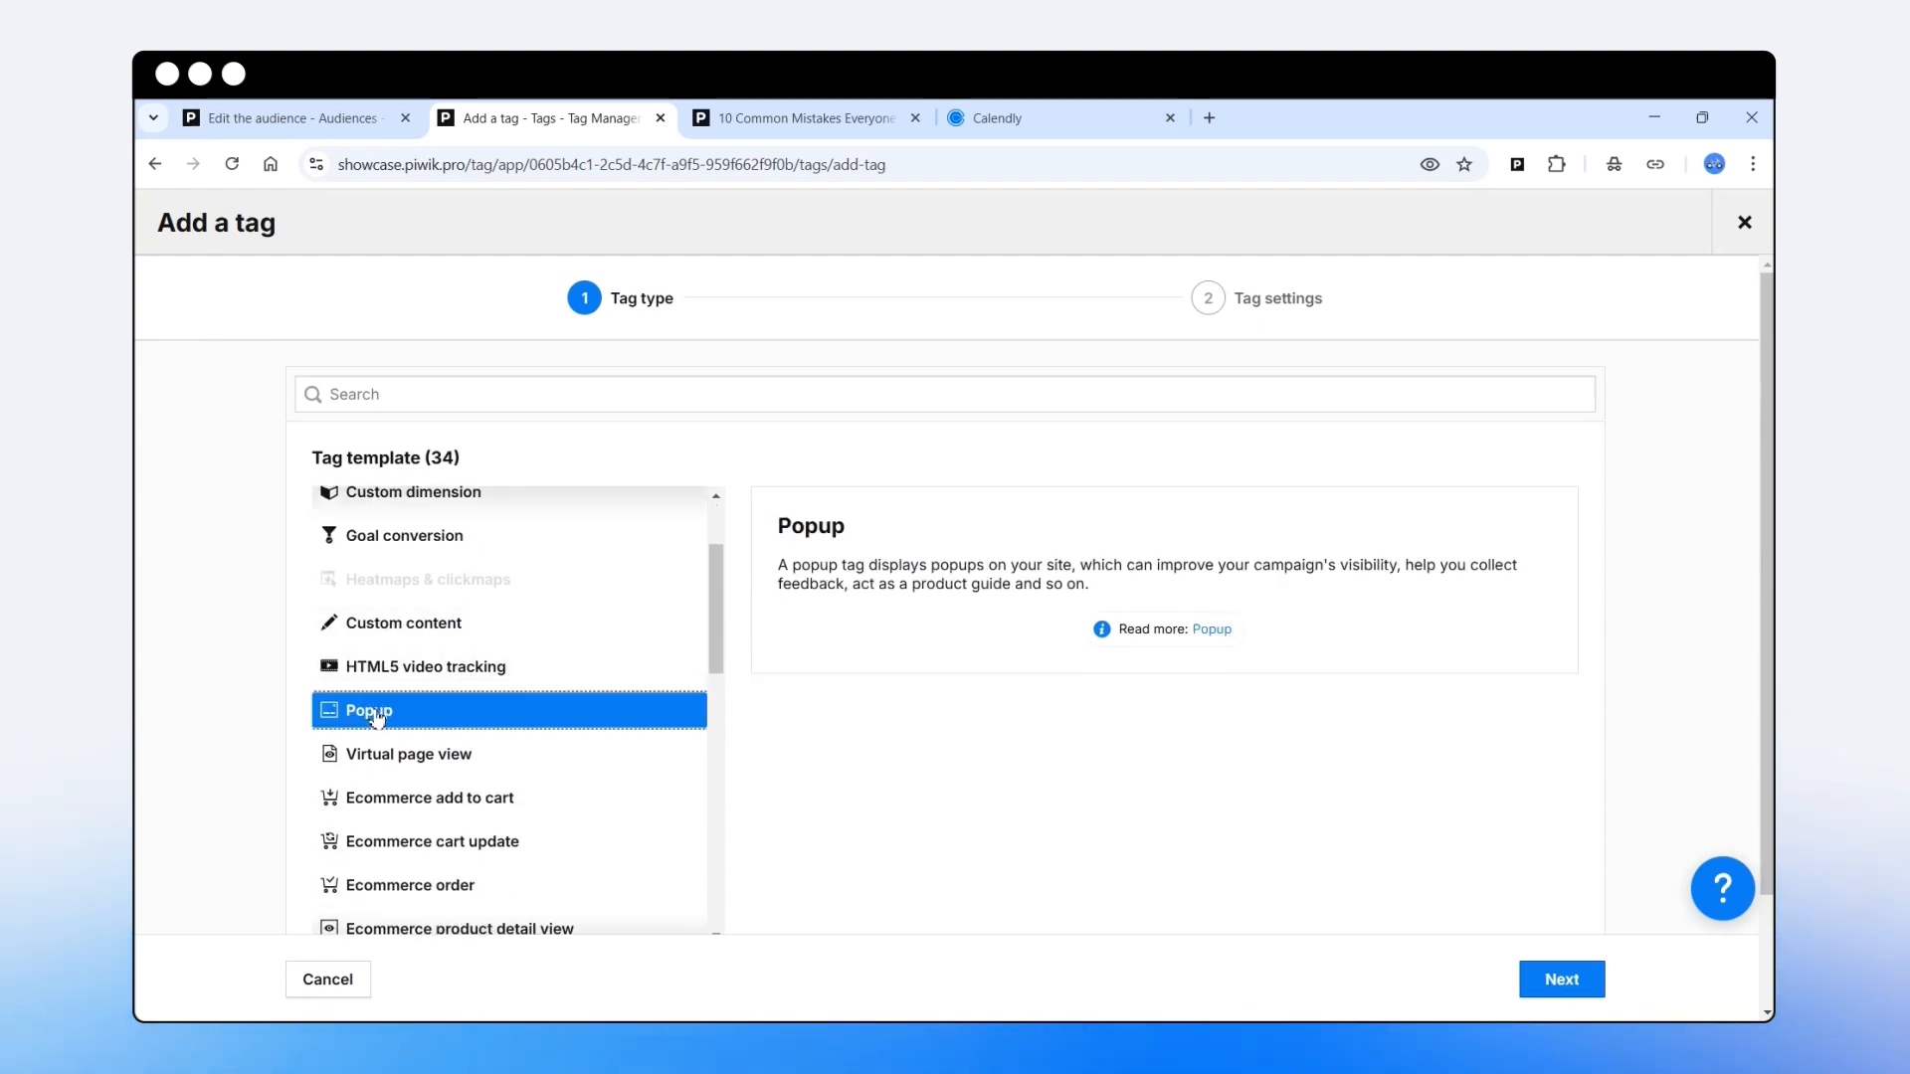
pyautogui.click(1560, 981)
pyautogui.write('Calendly - meeting popup')
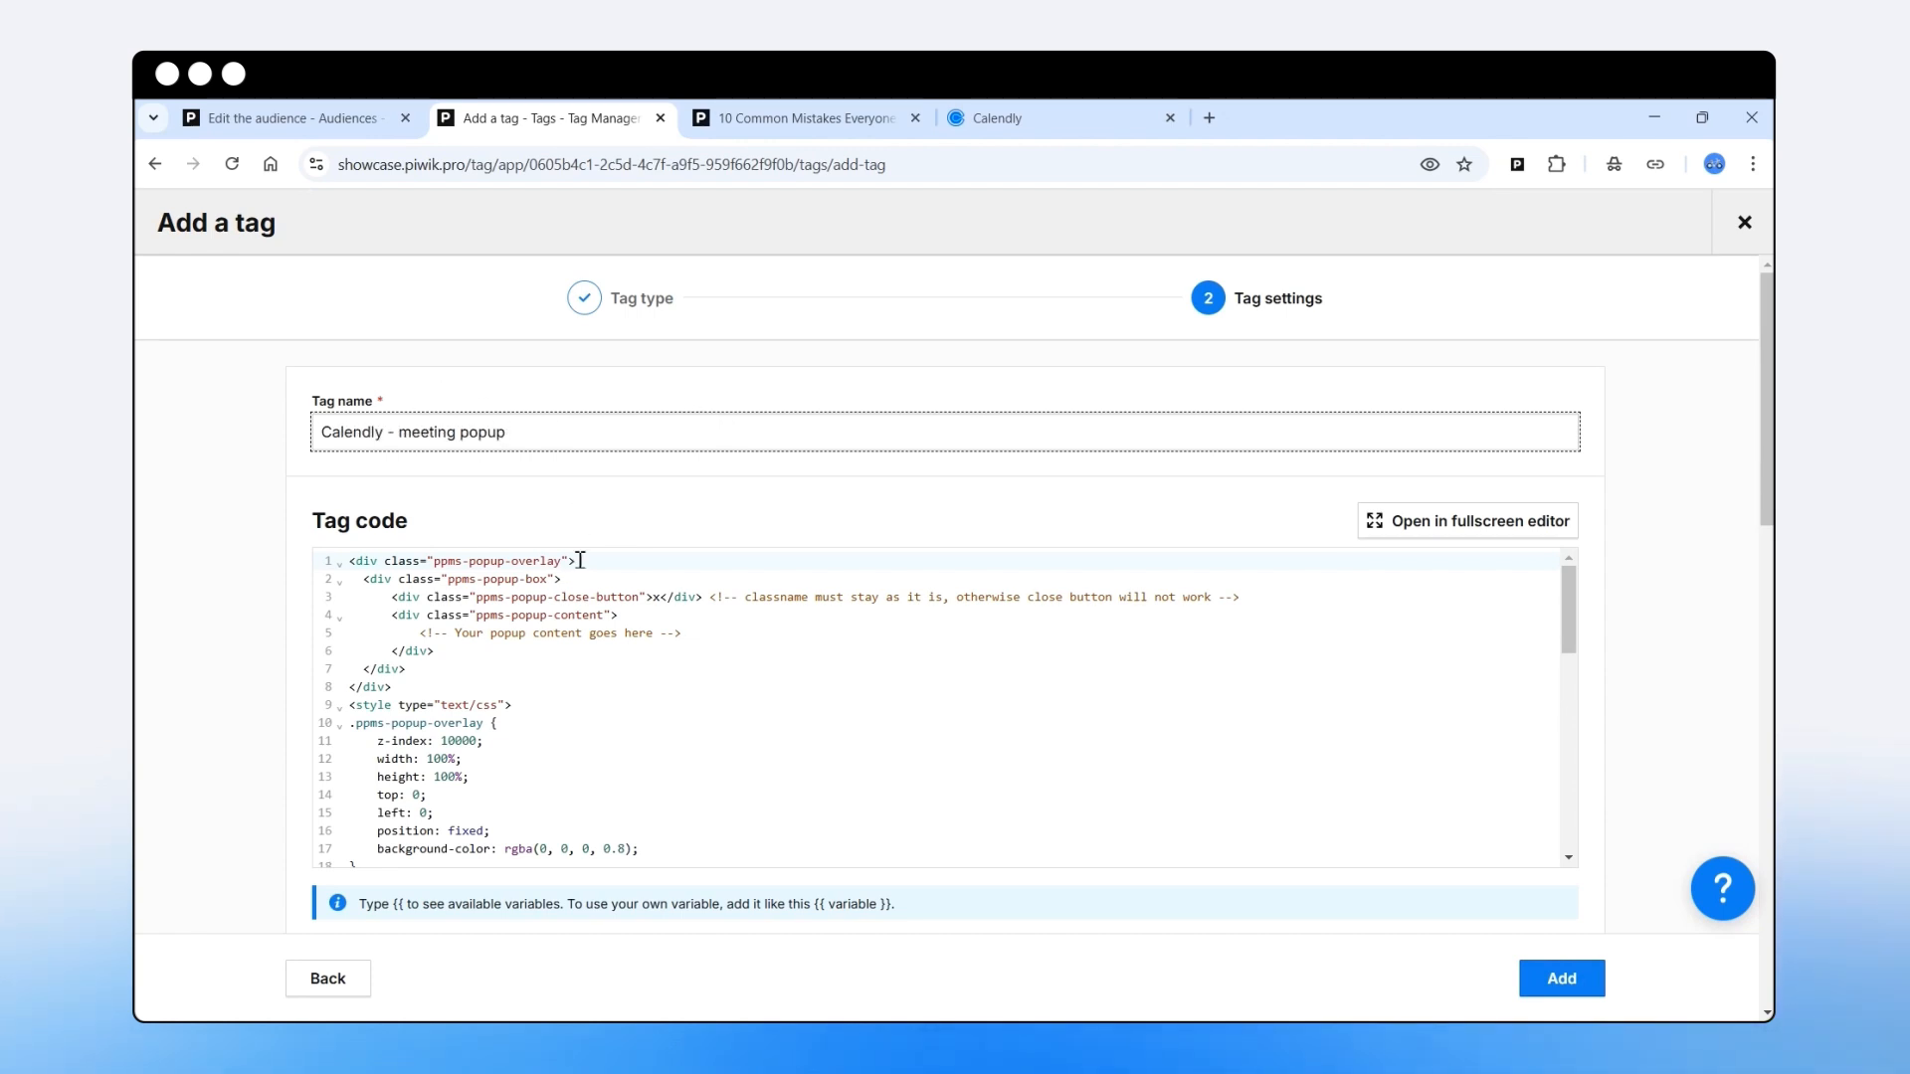
# Insert an empty line below the "Your popup content goes here" comment in the tag code
pyautogui.scroll(-5, 631, 784)
pyautogui.scroll(5, 651, 767)
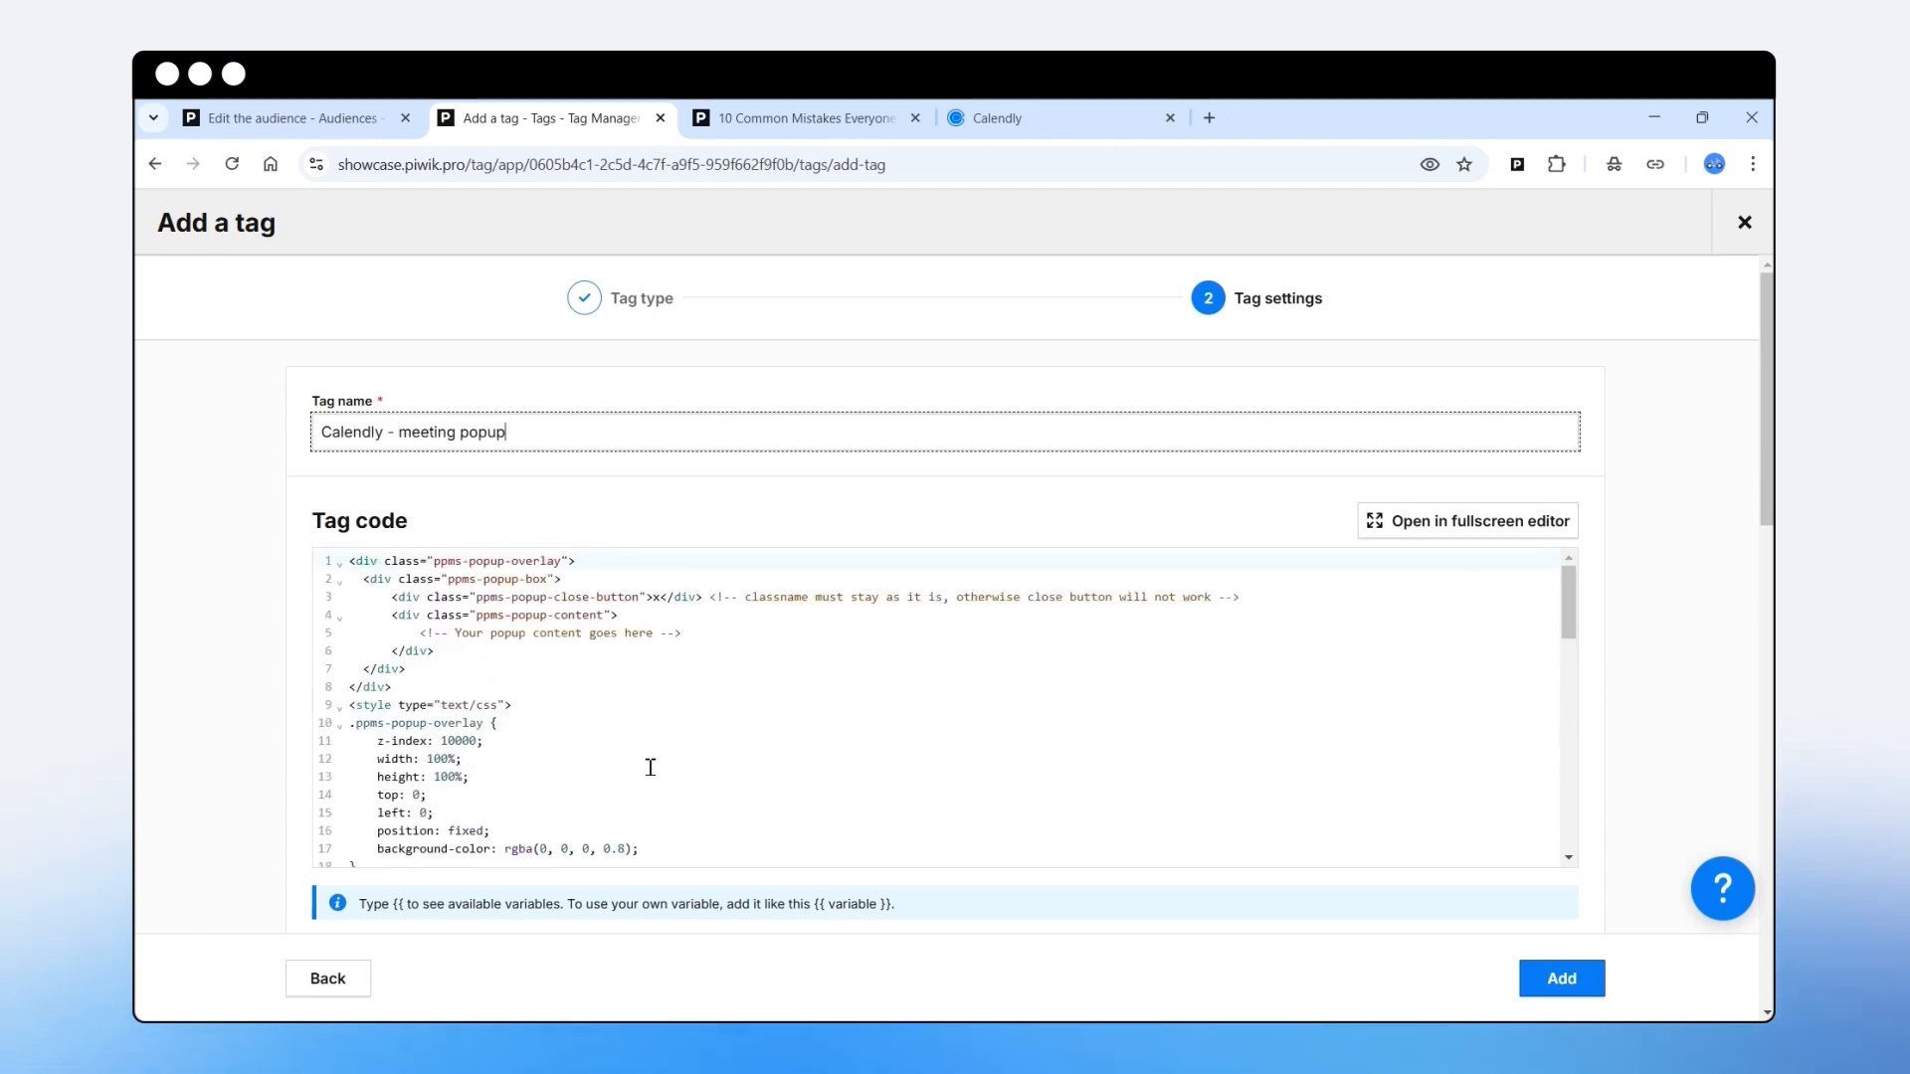
pyautogui.click(706, 638)
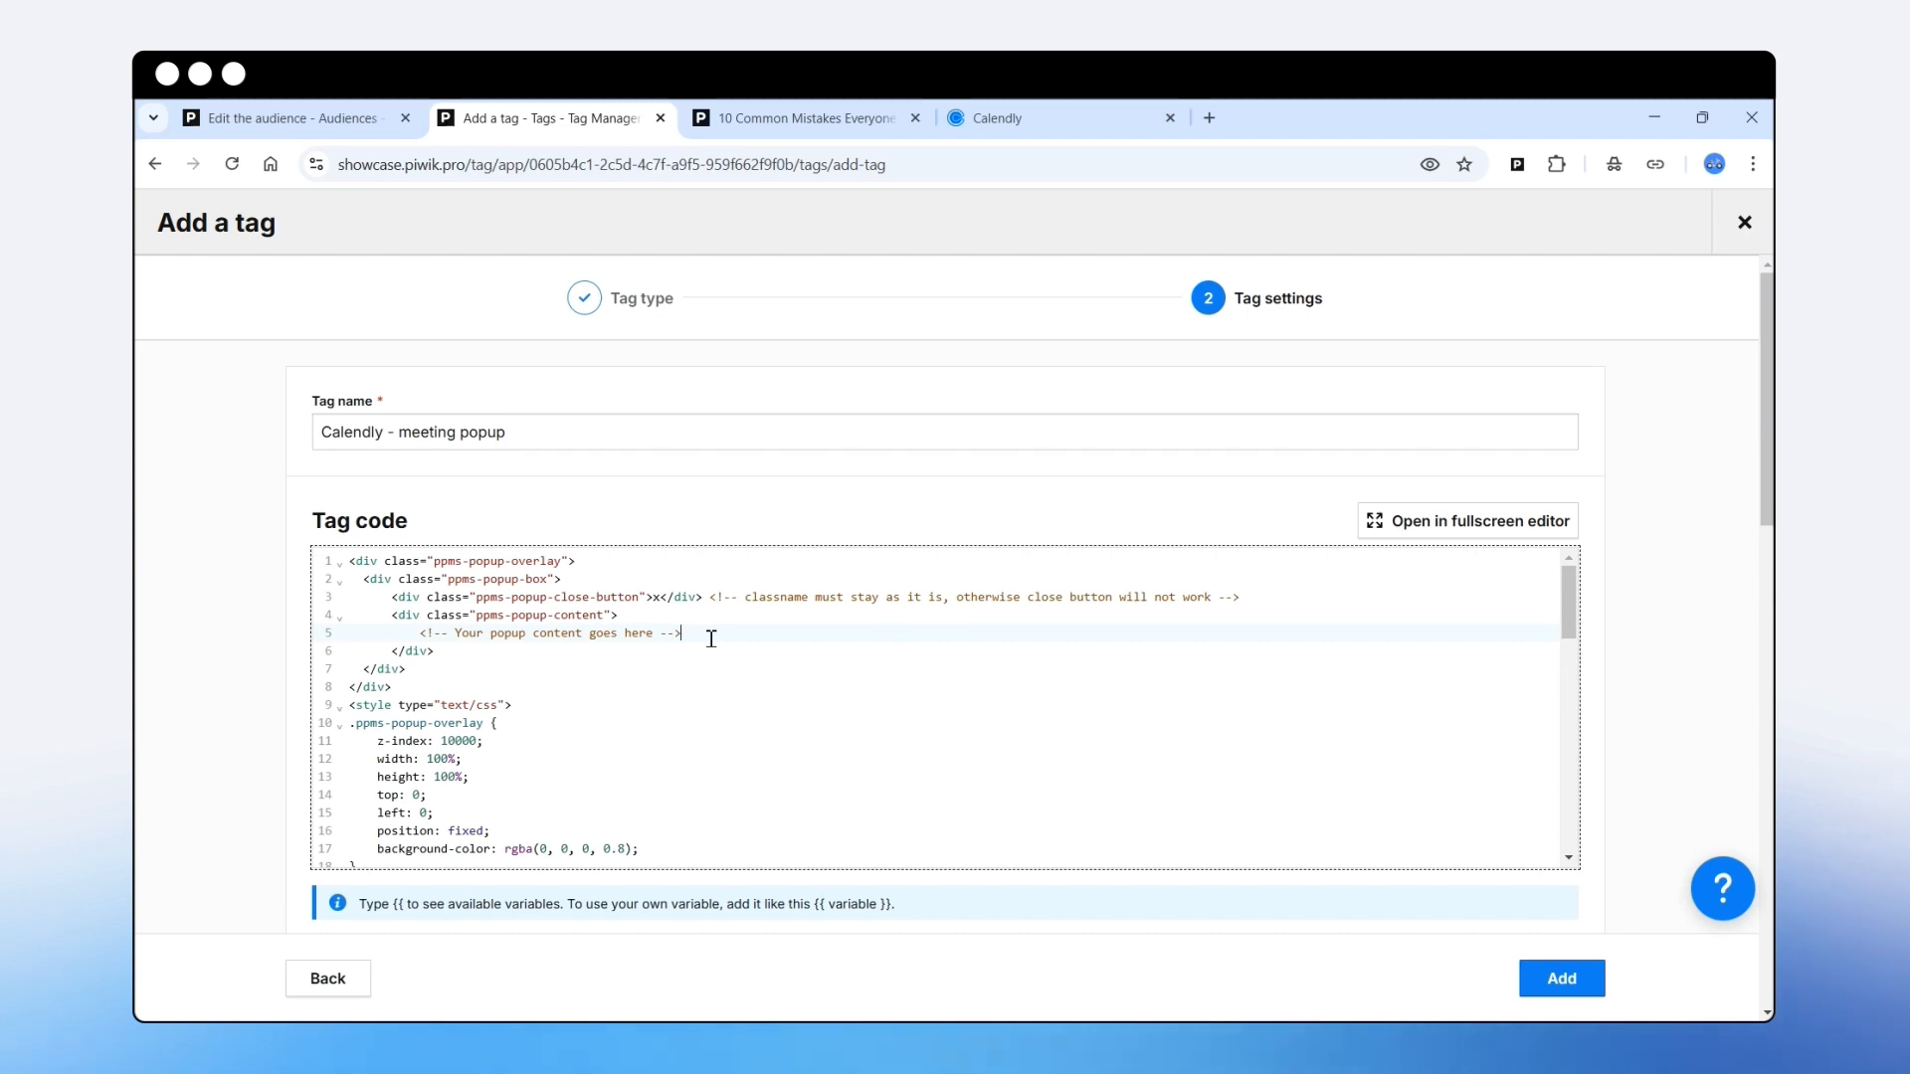
pyautogui.press('Return')
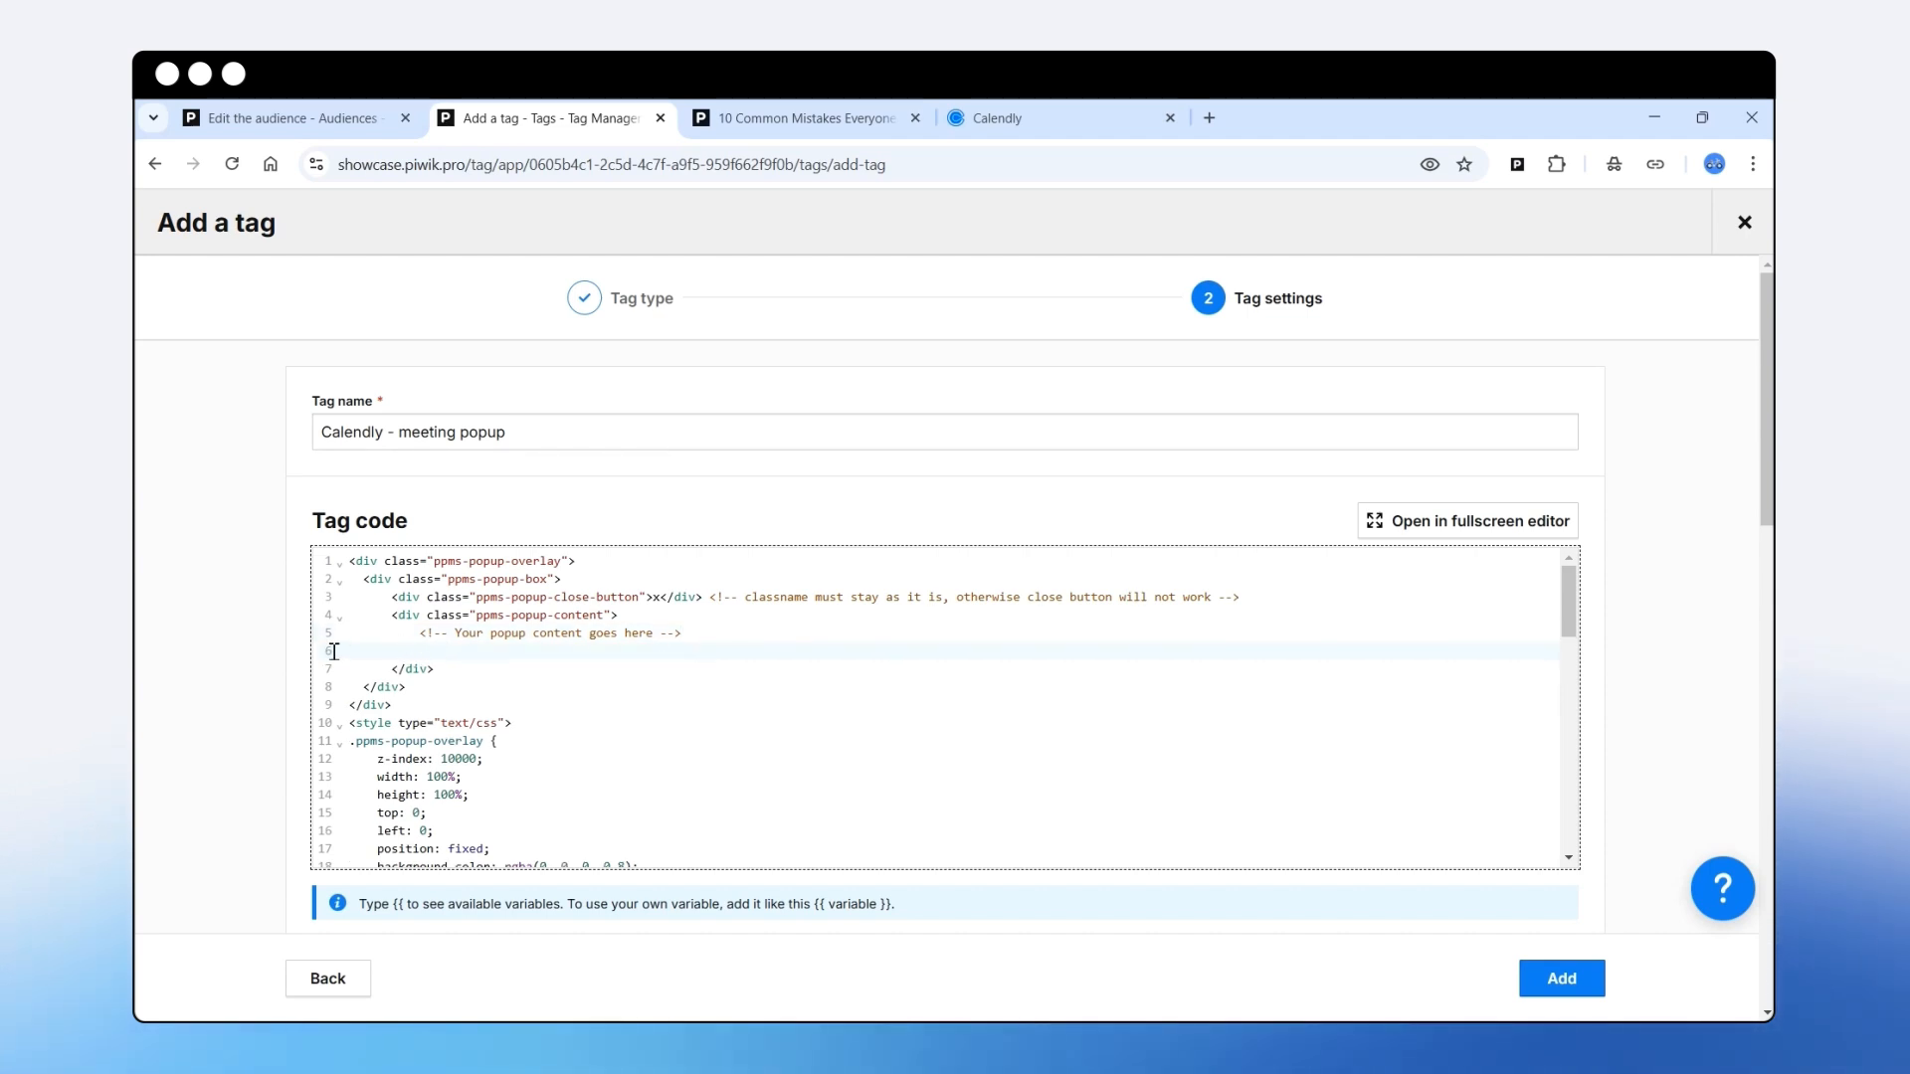
pyautogui.moveTo(419, 633); pyautogui.dragTo(718, 633)
pyautogui.click(718, 633)
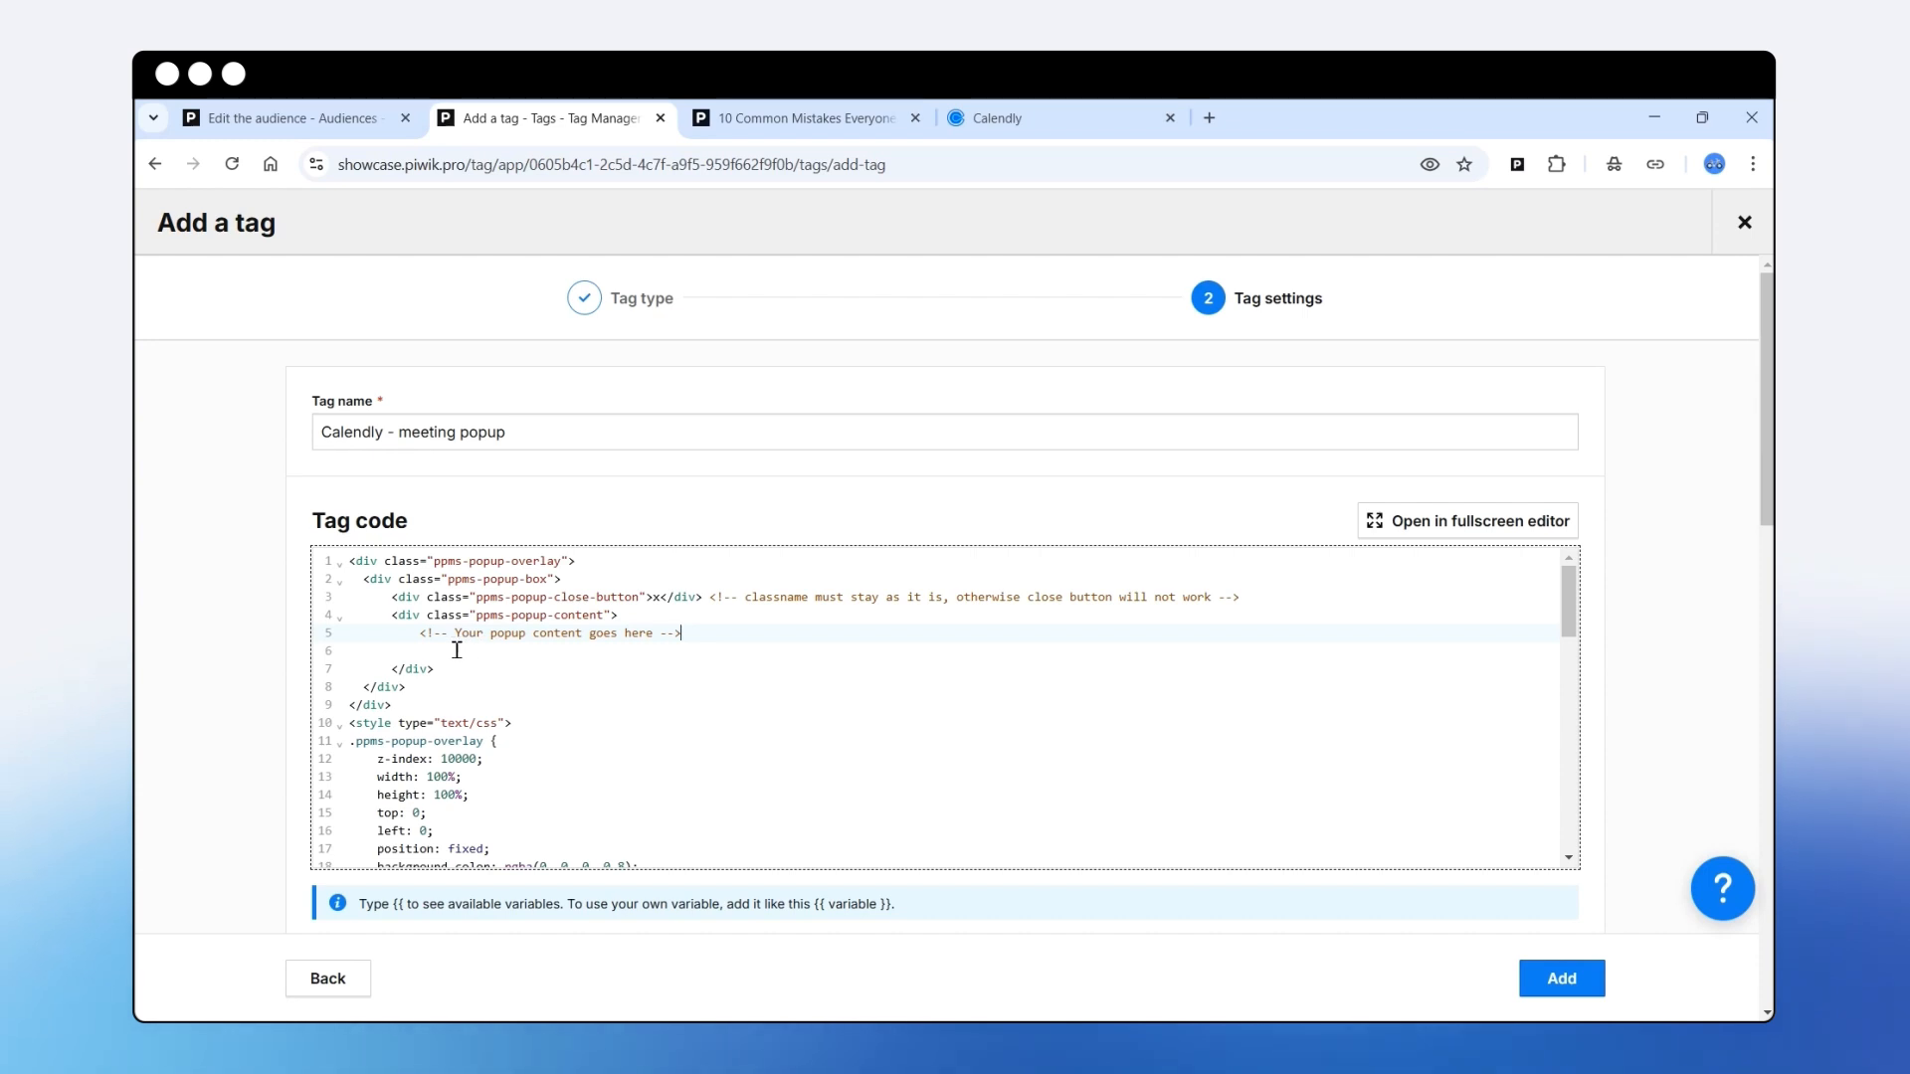
# Switch to Calendly and open the "Let's talk Finance" event type for editing
pyautogui.click(996, 119)
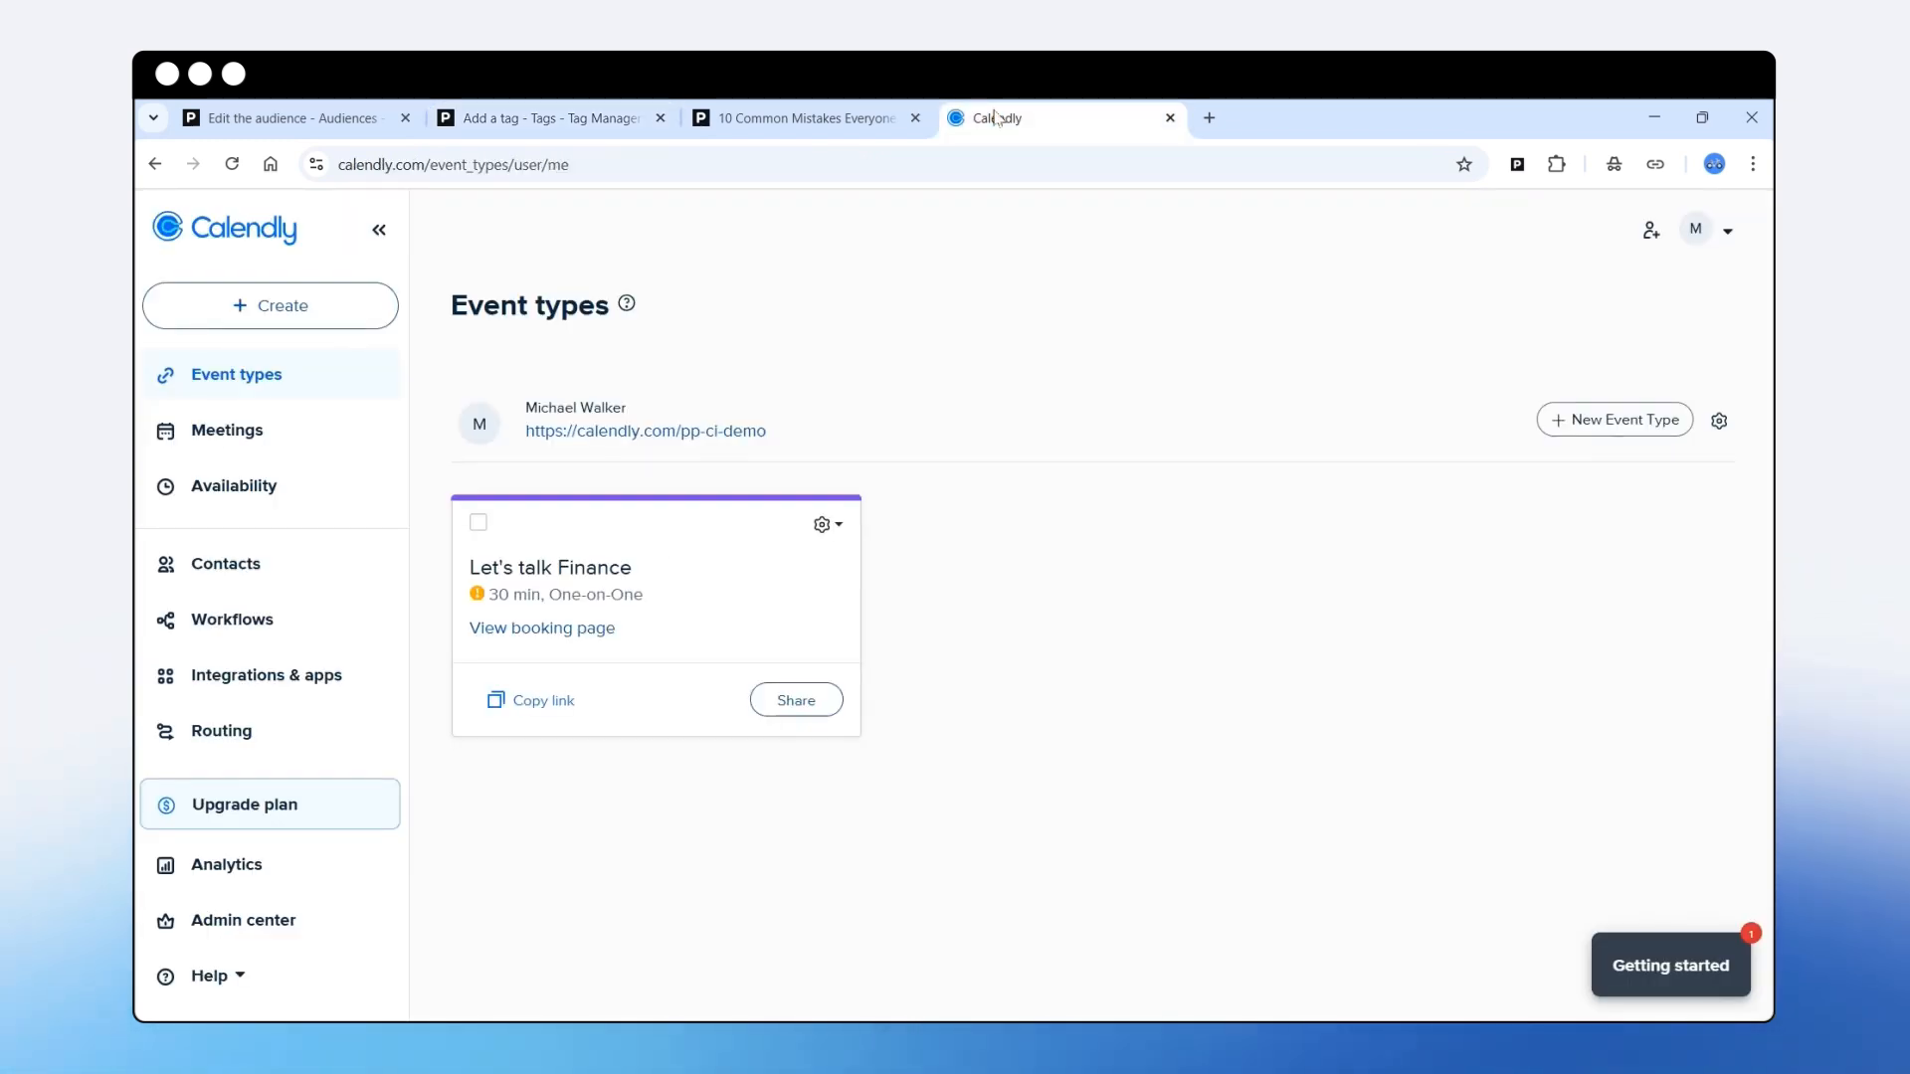
pyautogui.click(318, 317)
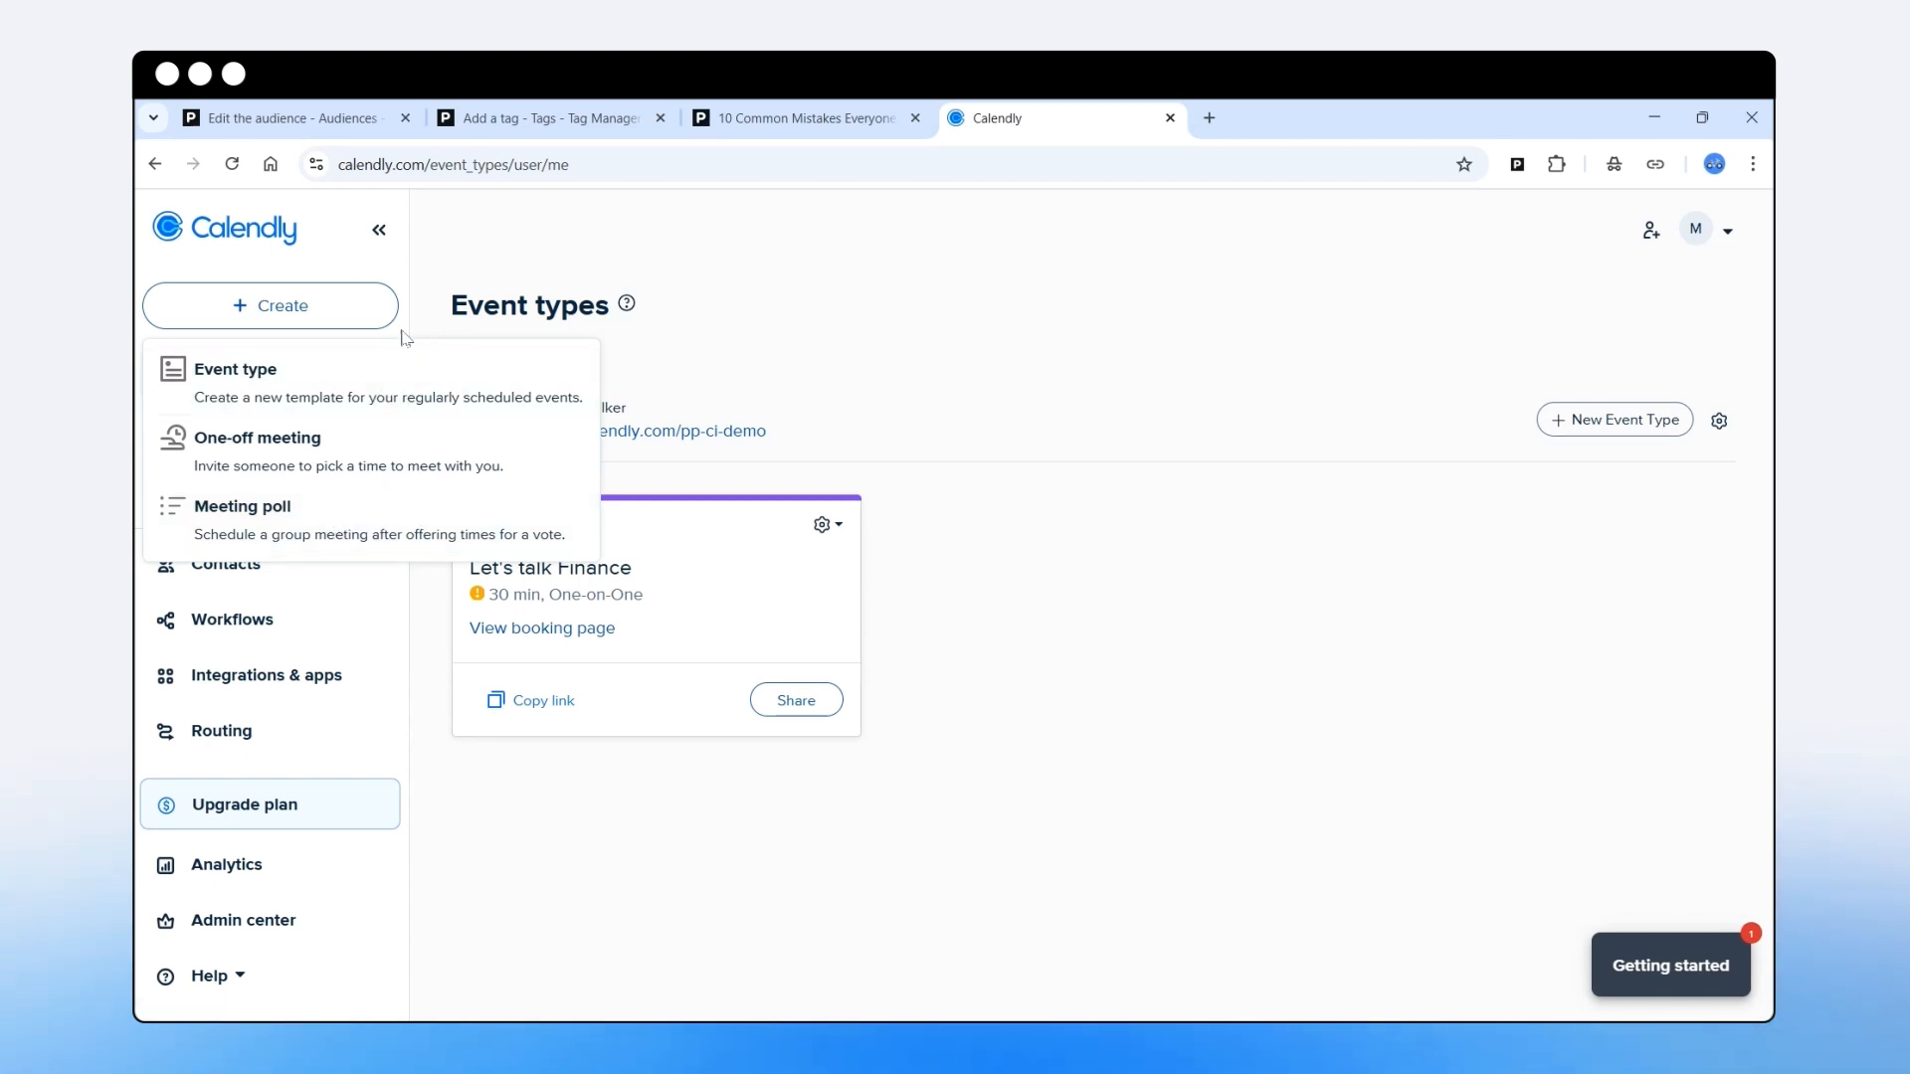
pyautogui.click(779, 329)
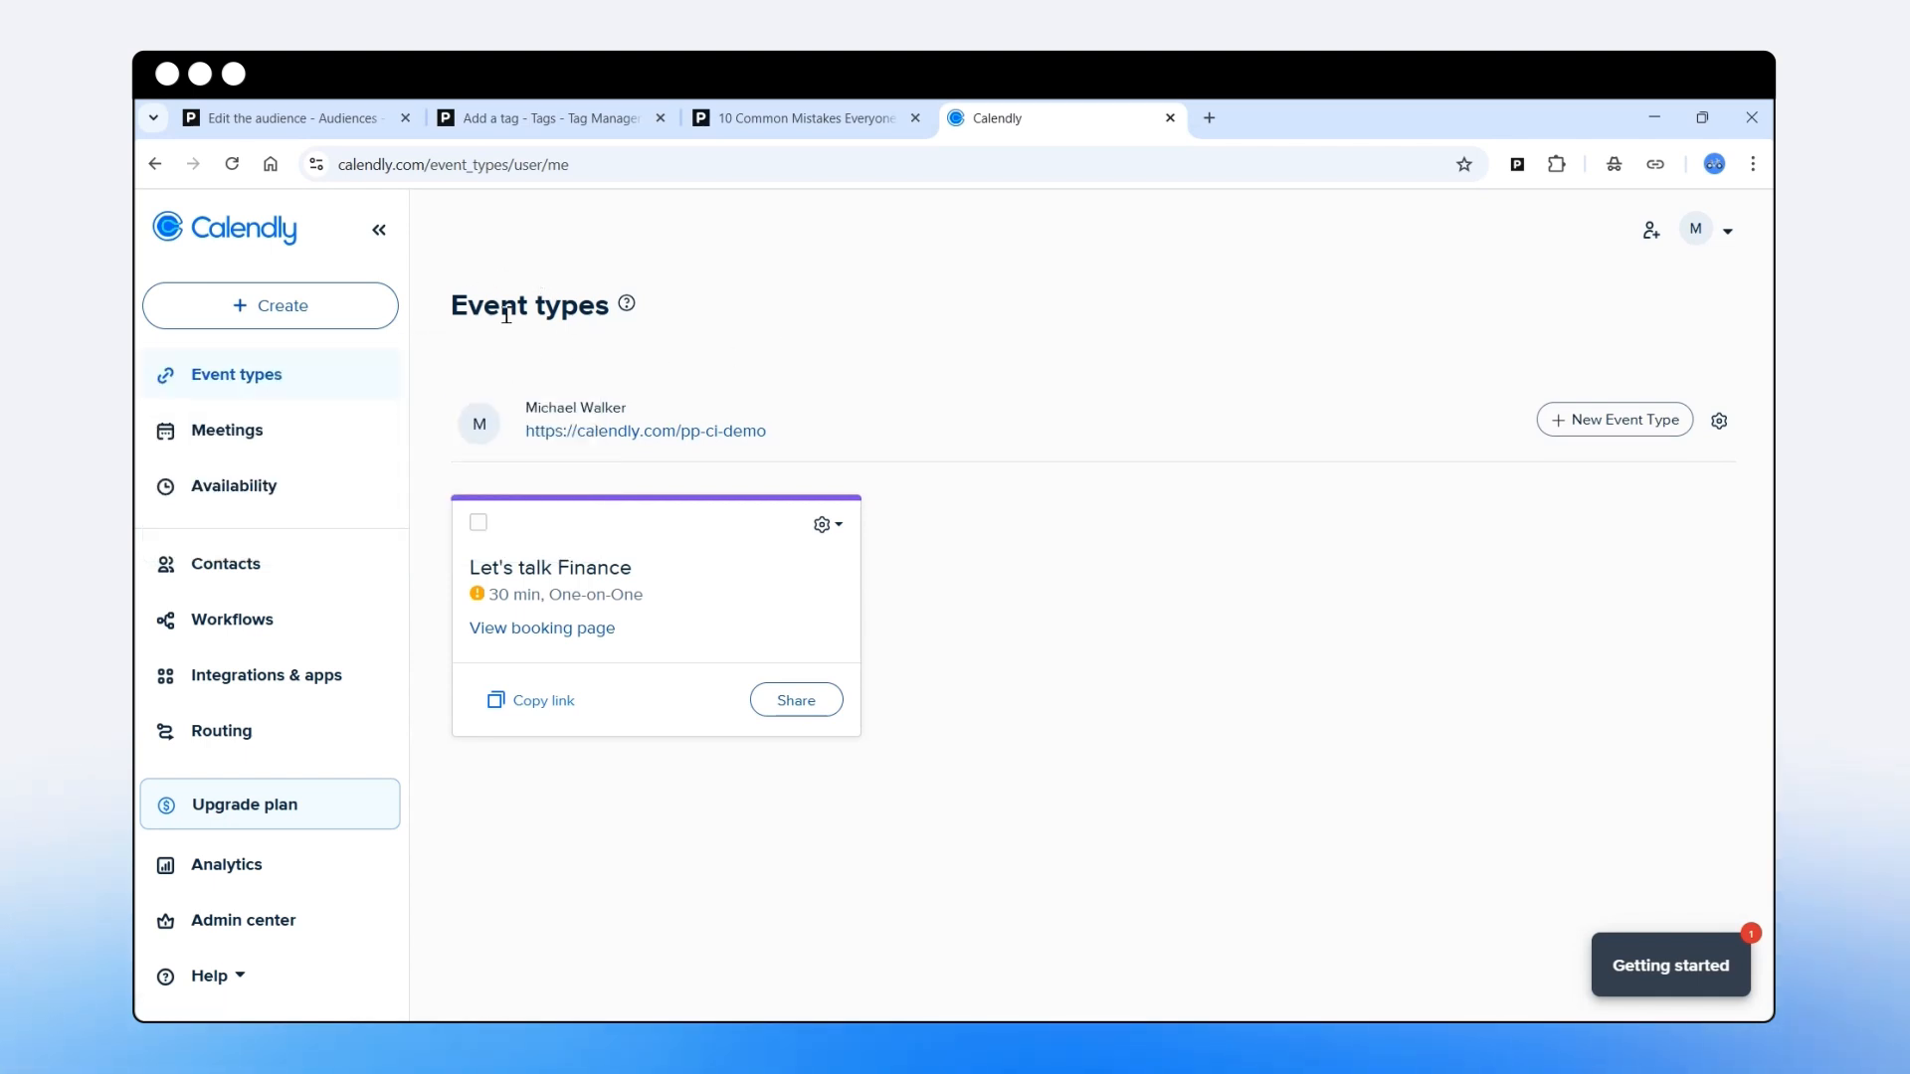
pyautogui.click(822, 527)
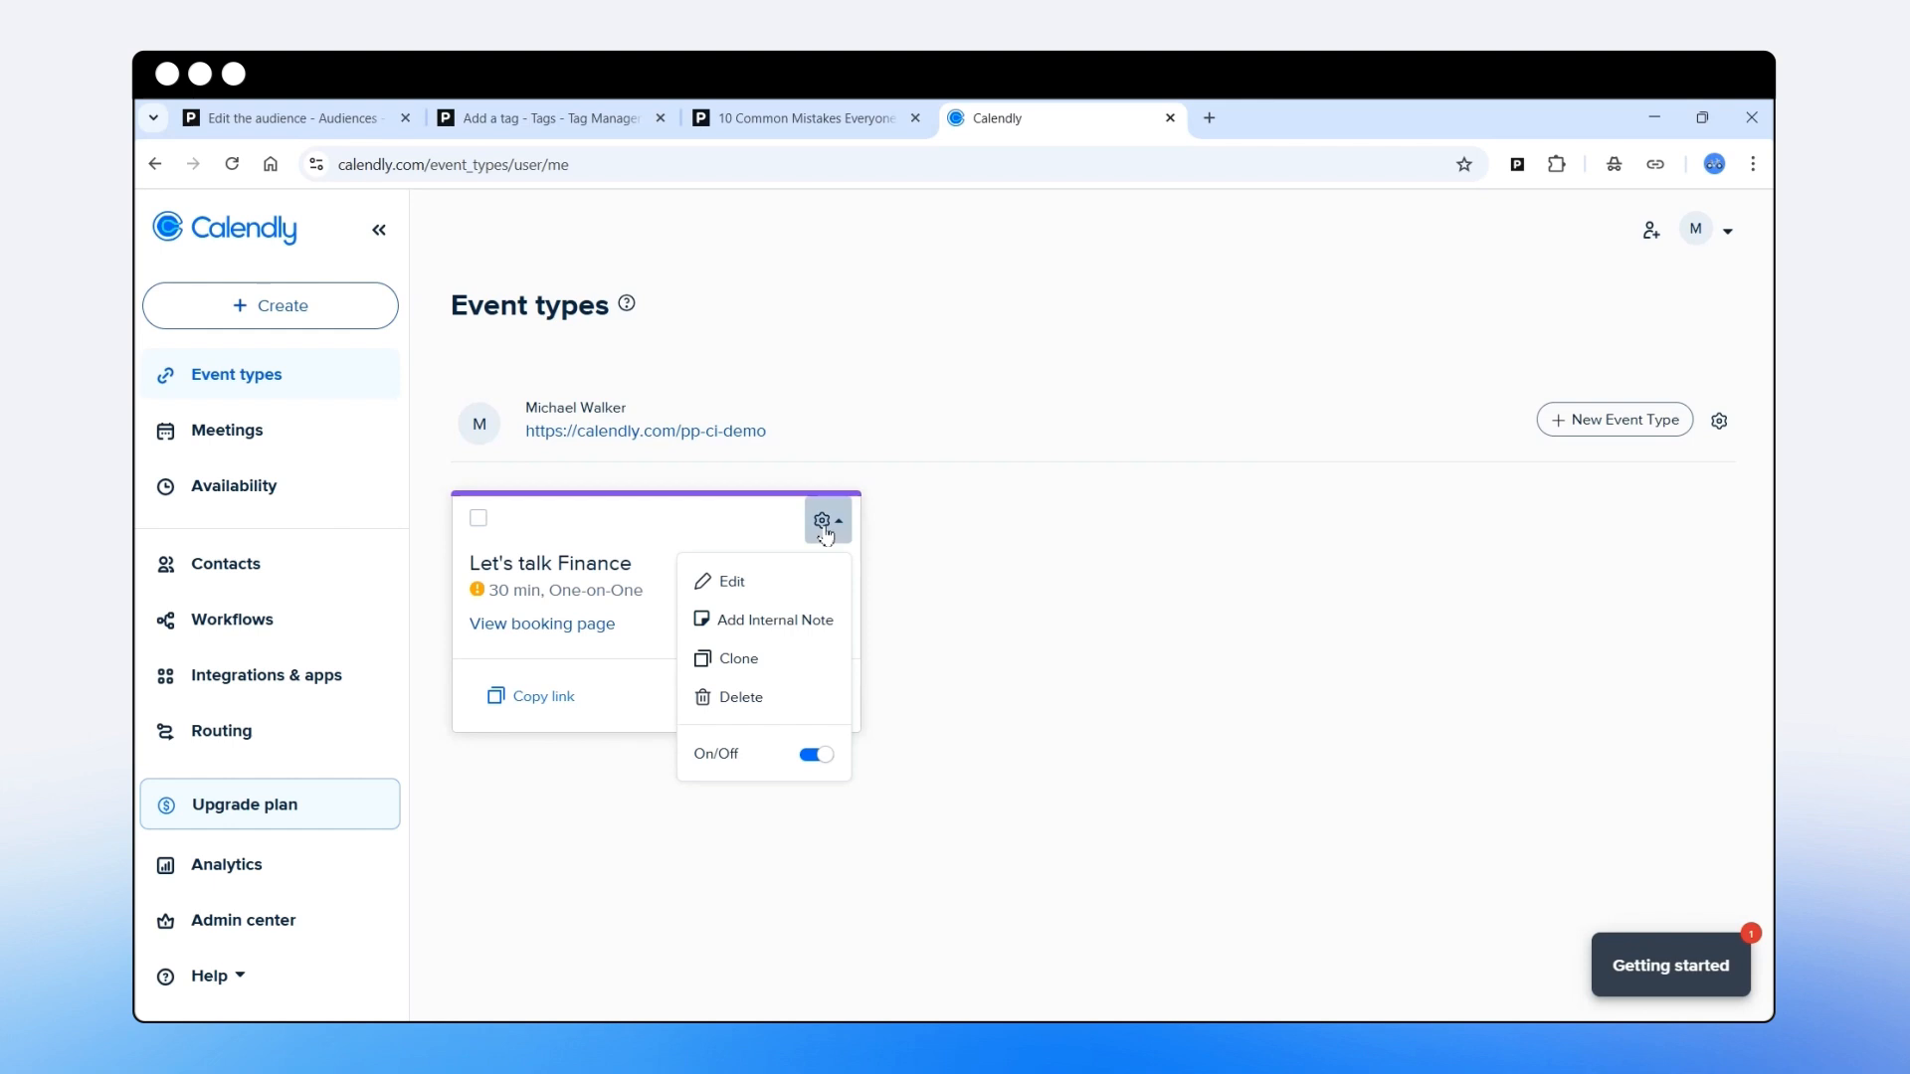
pyautogui.click(722, 584)
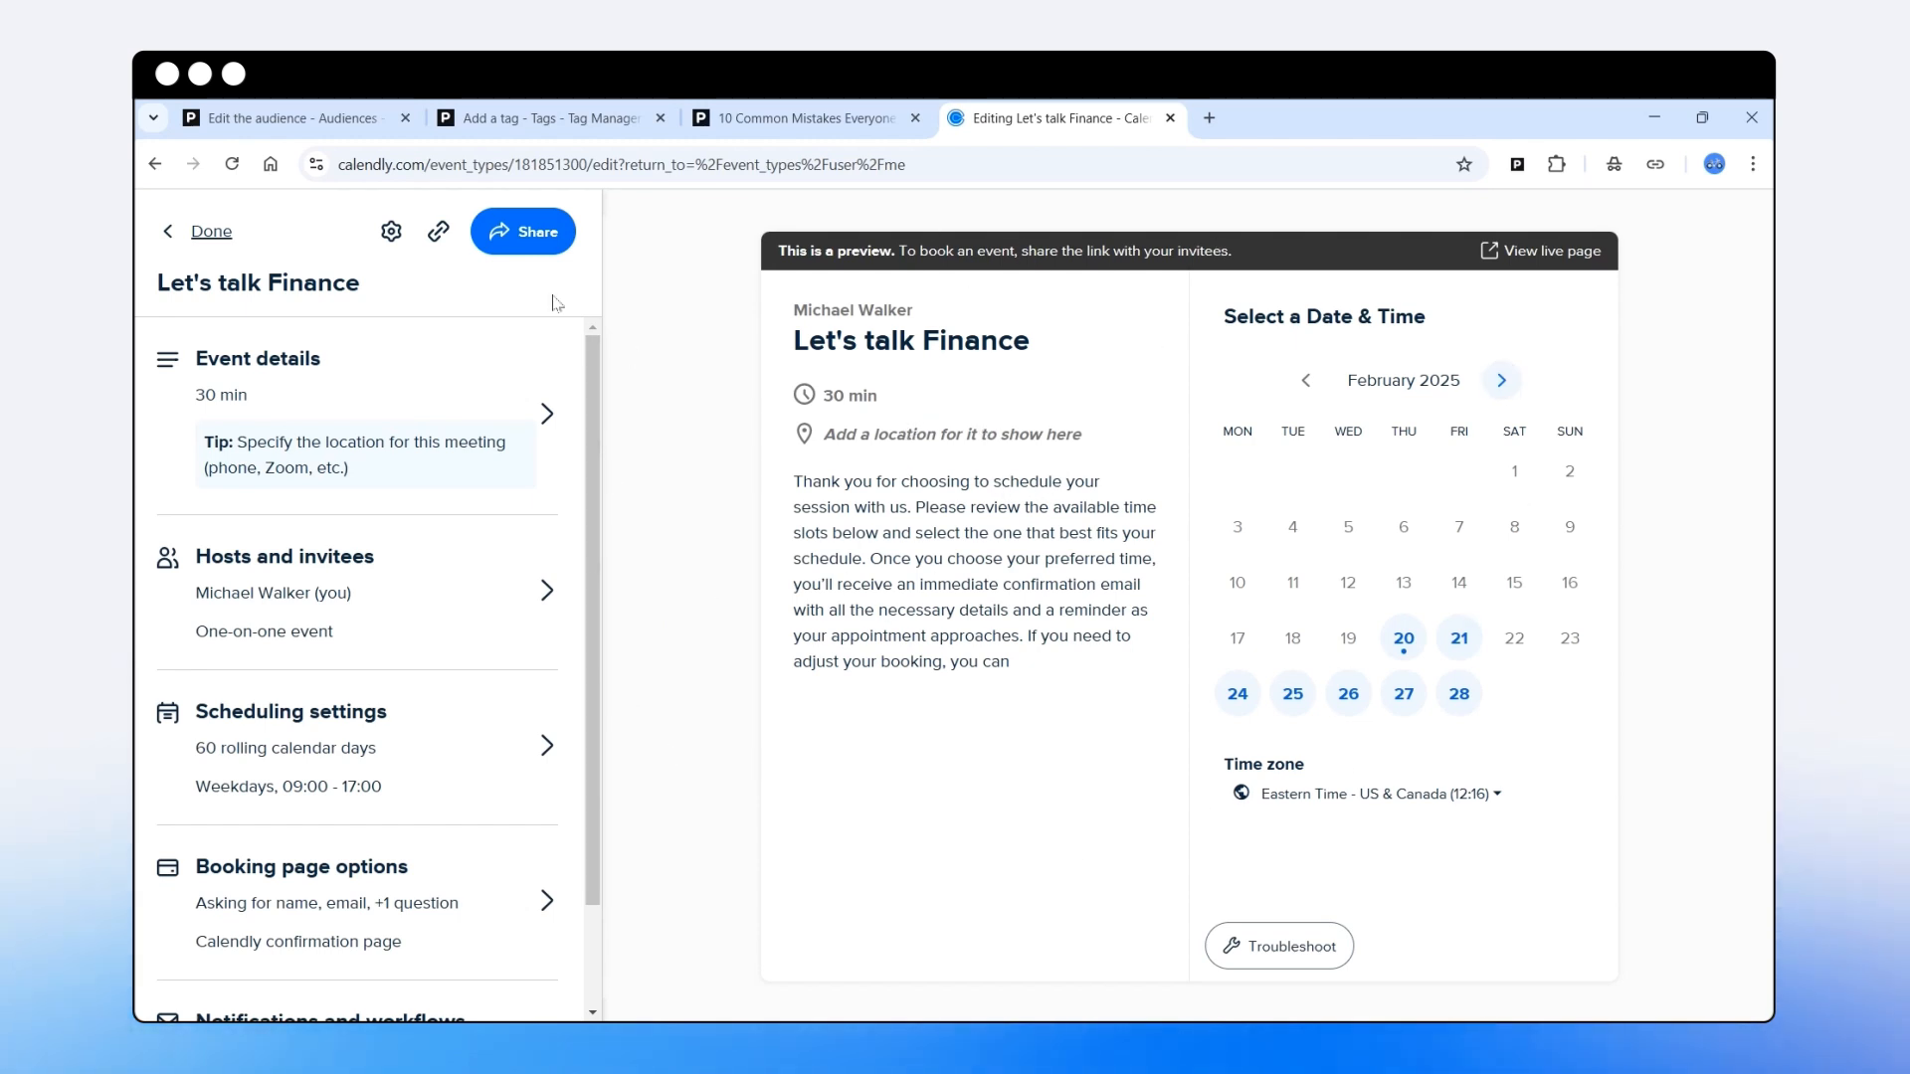
# Share the event by adding it to a website as an inline embed
pyautogui.click(523, 233)
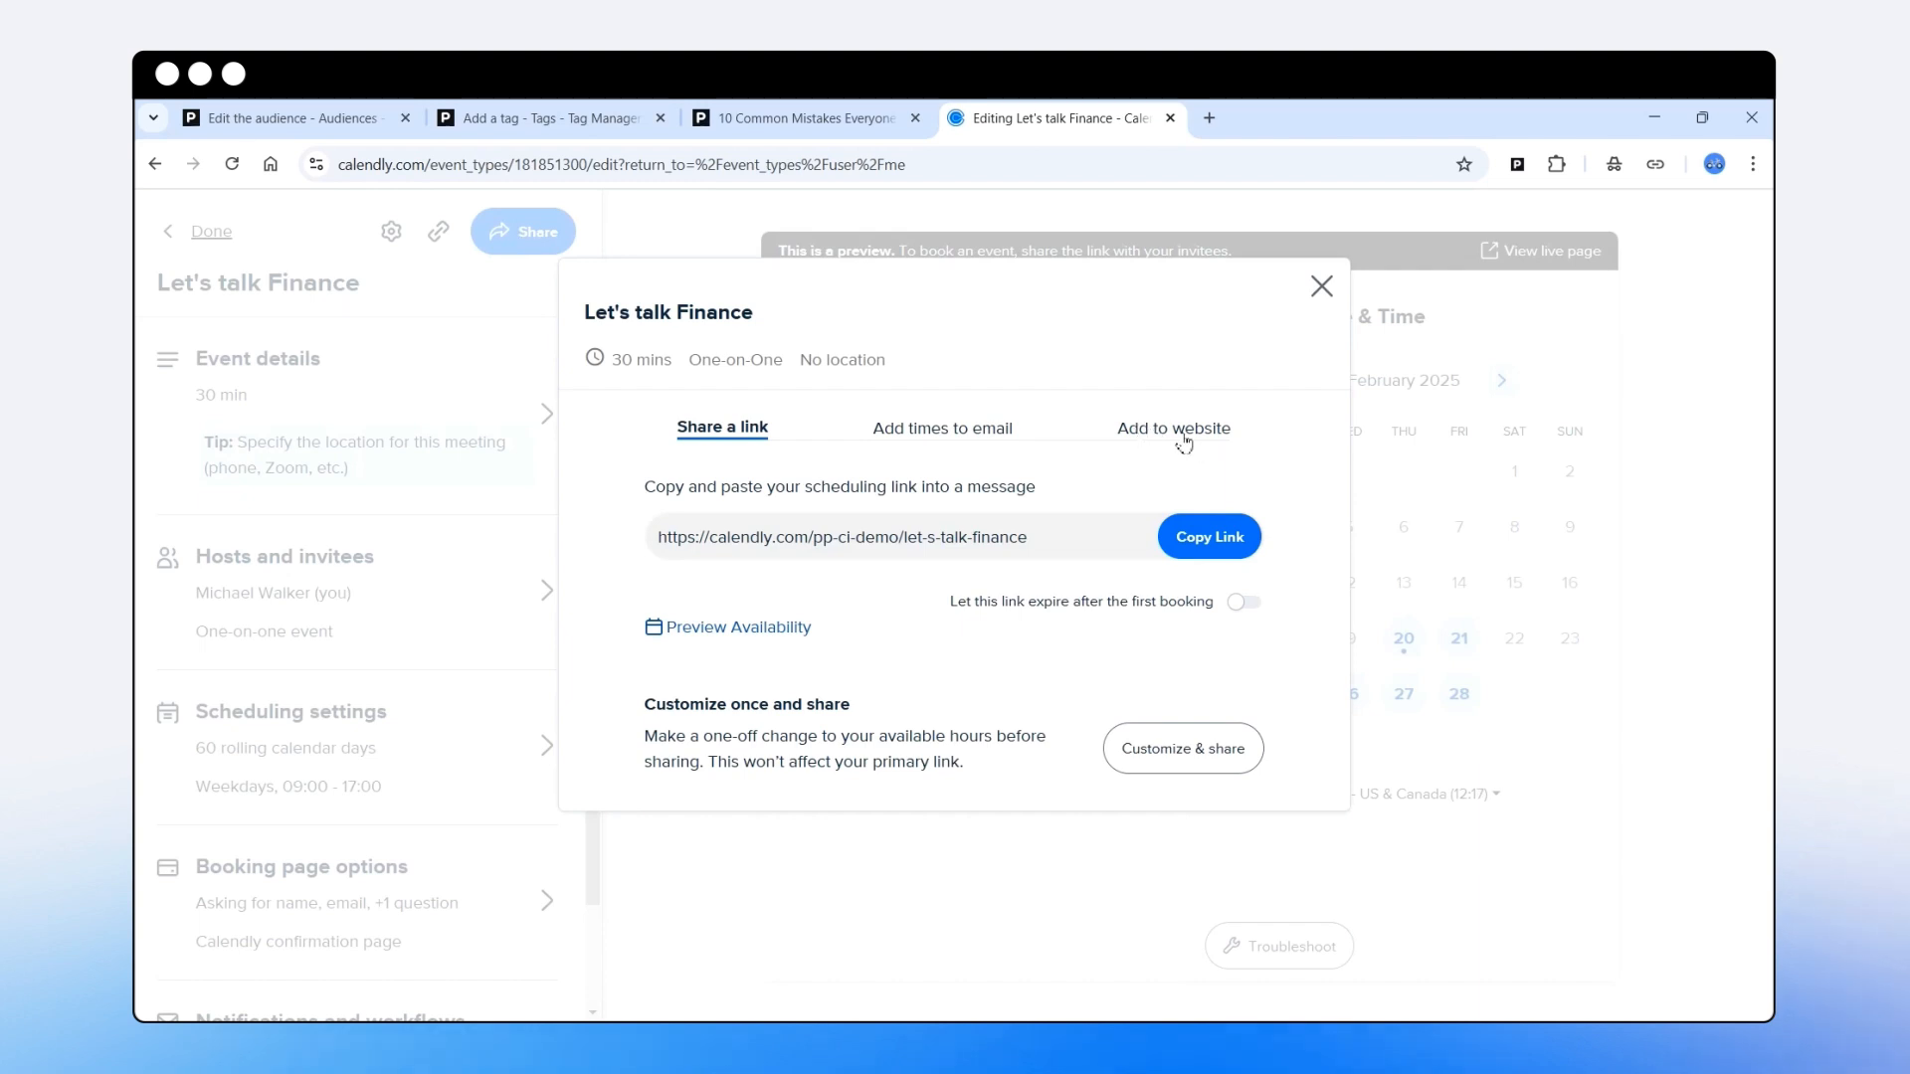
pyautogui.click(1184, 437)
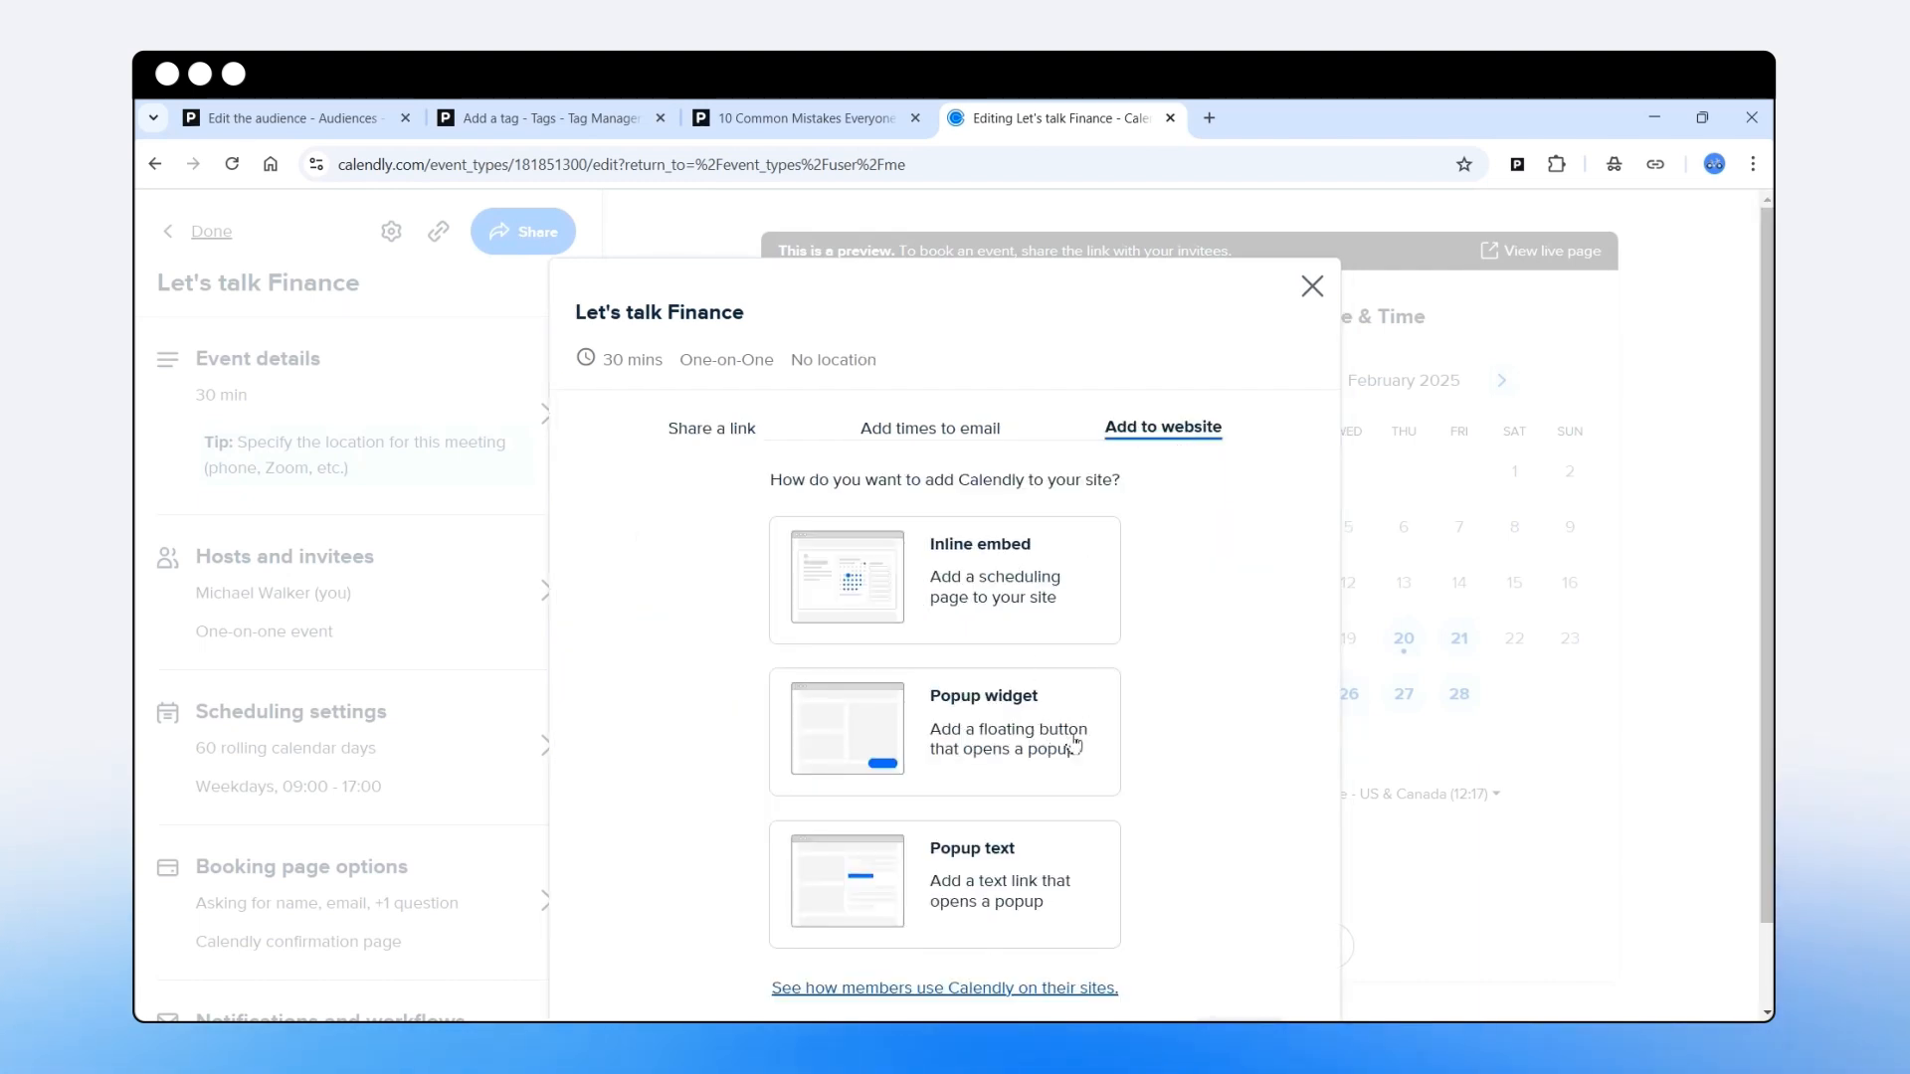
pyautogui.click(973, 572)
pyautogui.click(1243, 947)
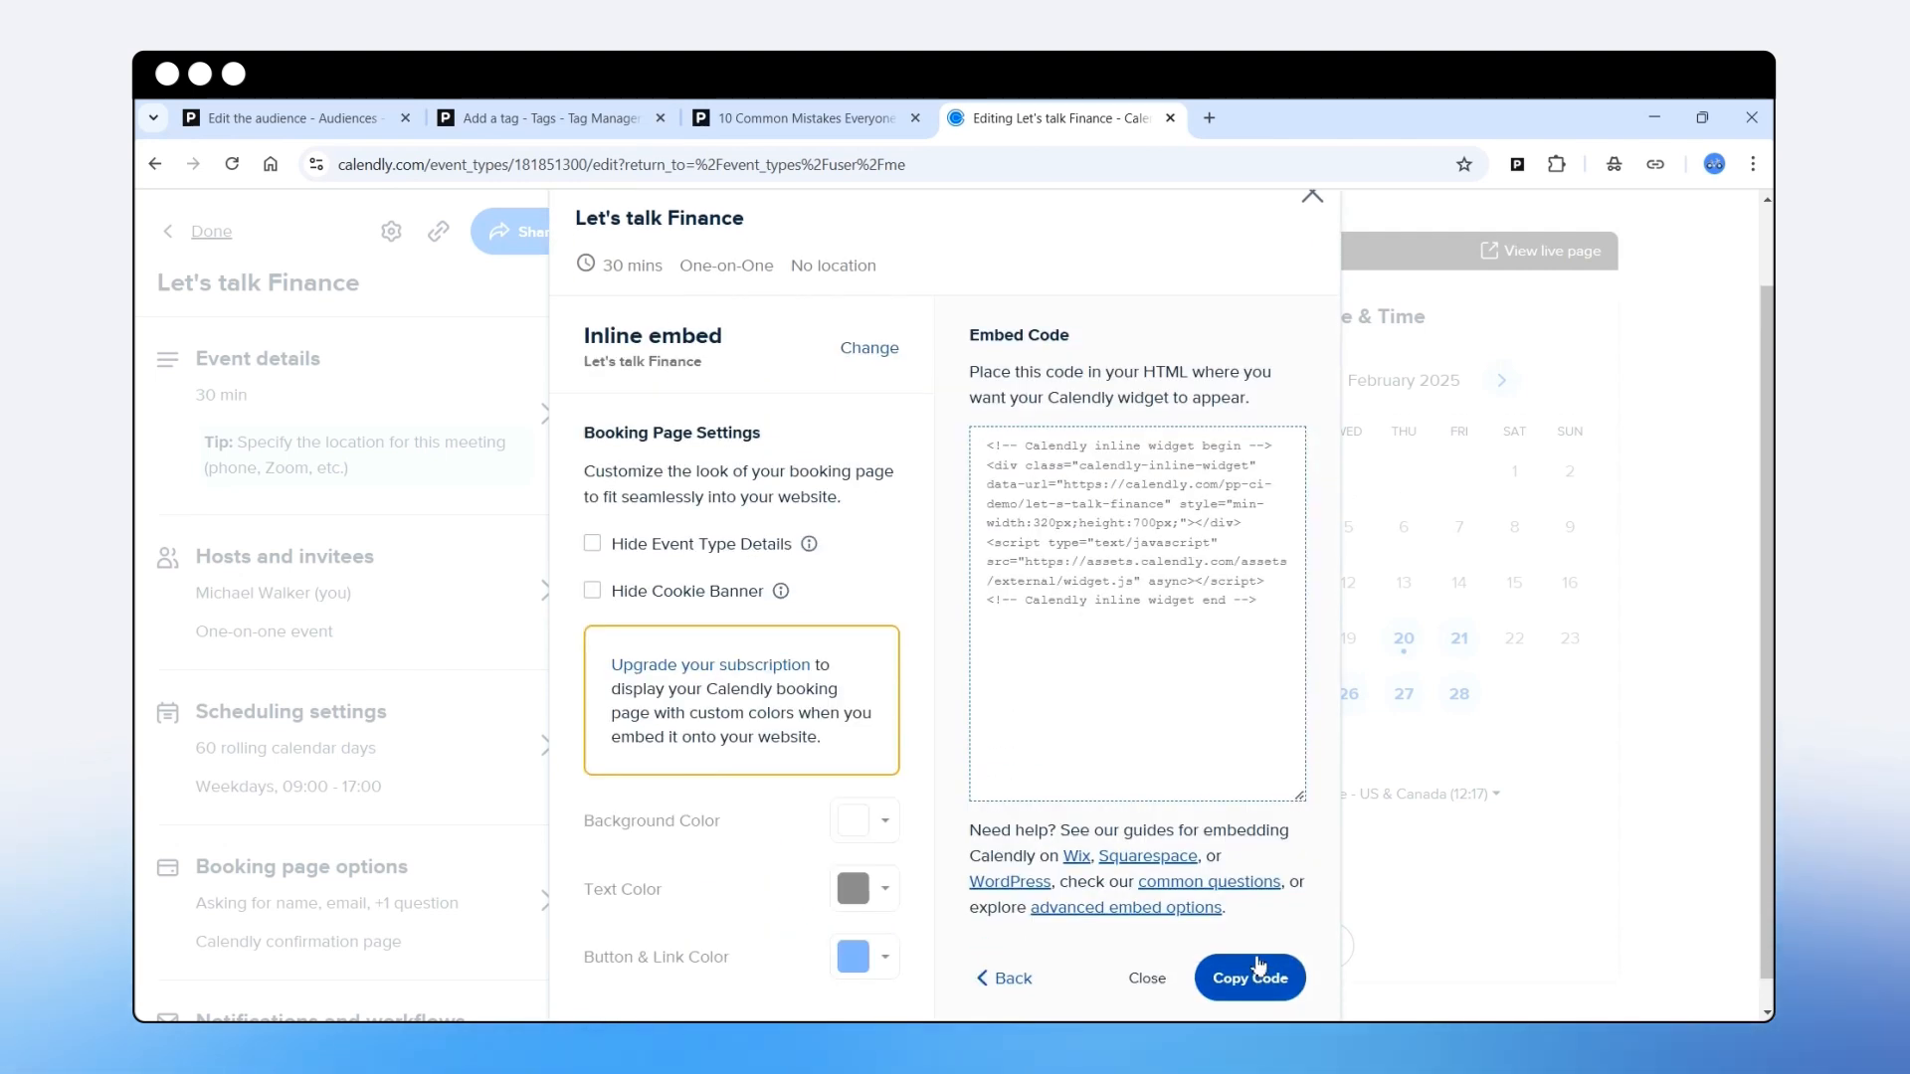
# Enable Hide Cookie Banner for the inline embed and copy its embed code
pyautogui.scroll(-1, 873, 768)
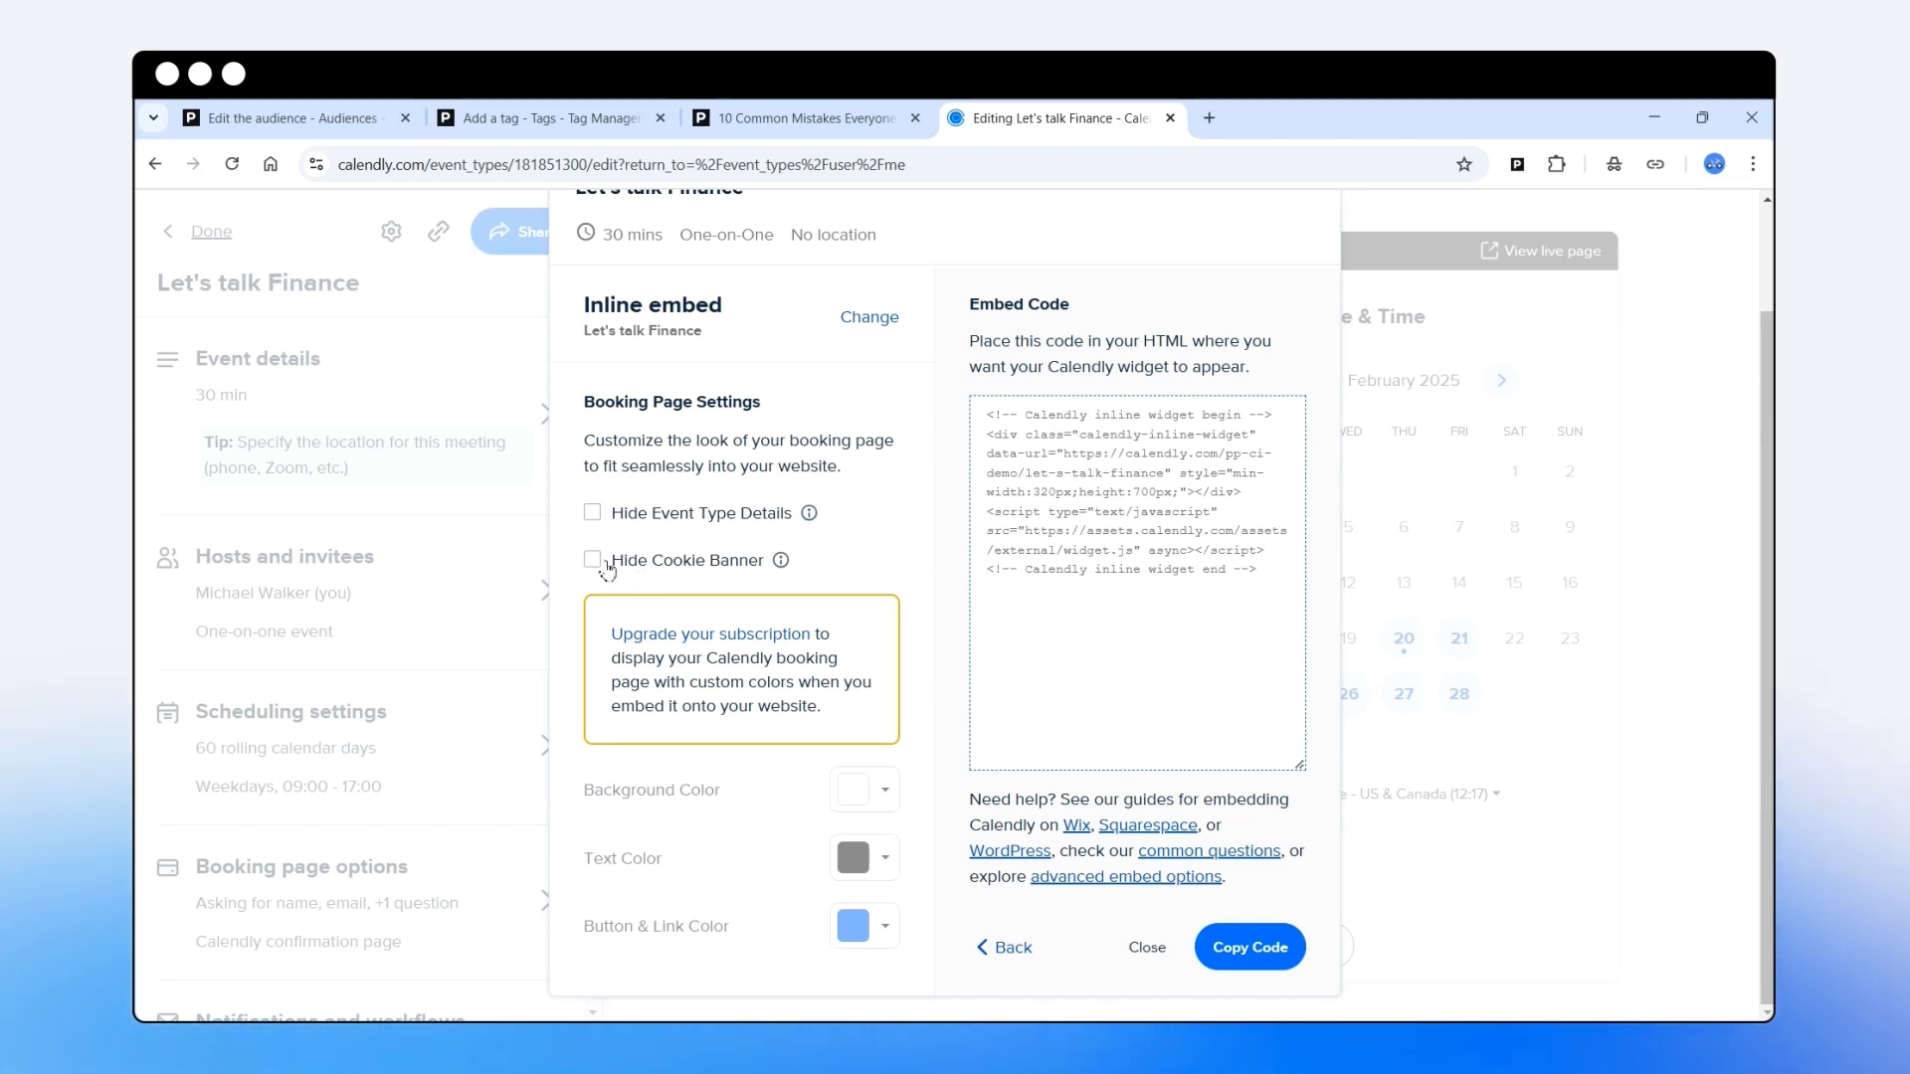
pyautogui.click(595, 563)
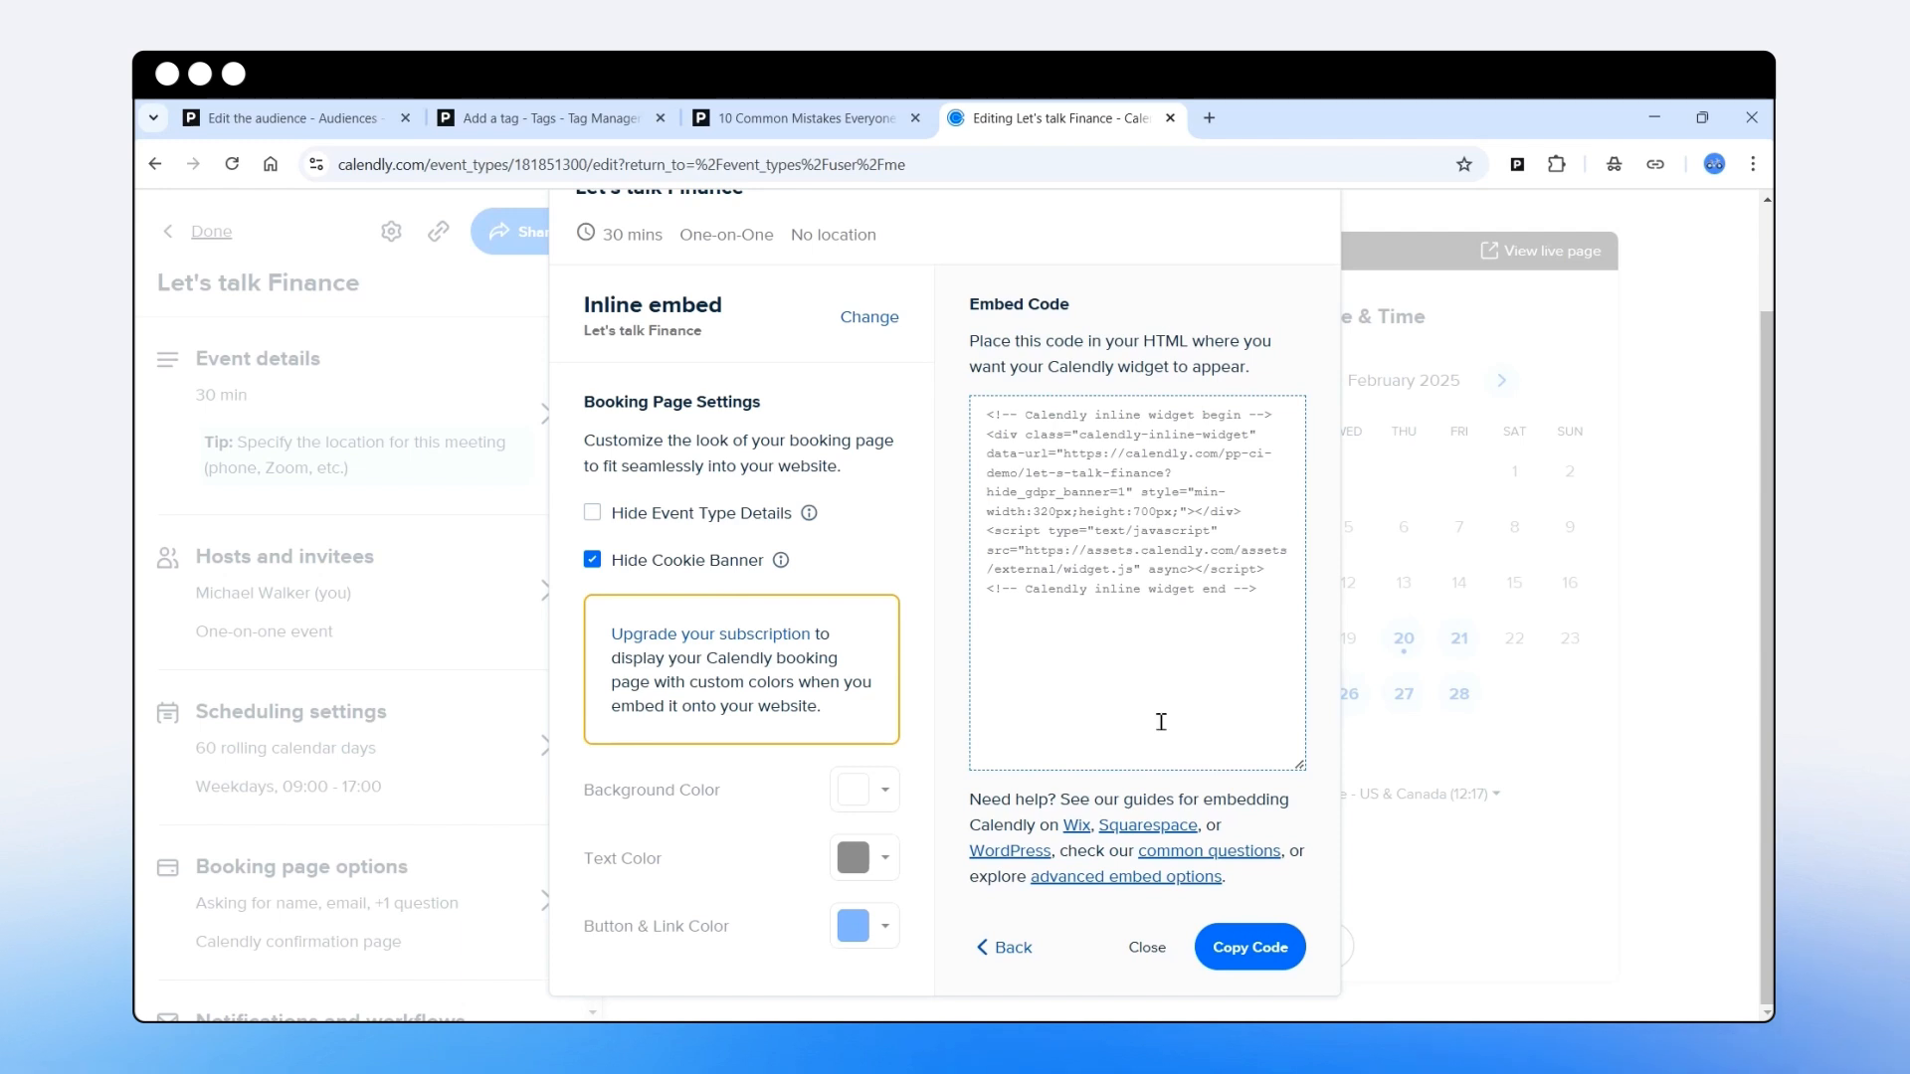
pyautogui.click(1246, 955)
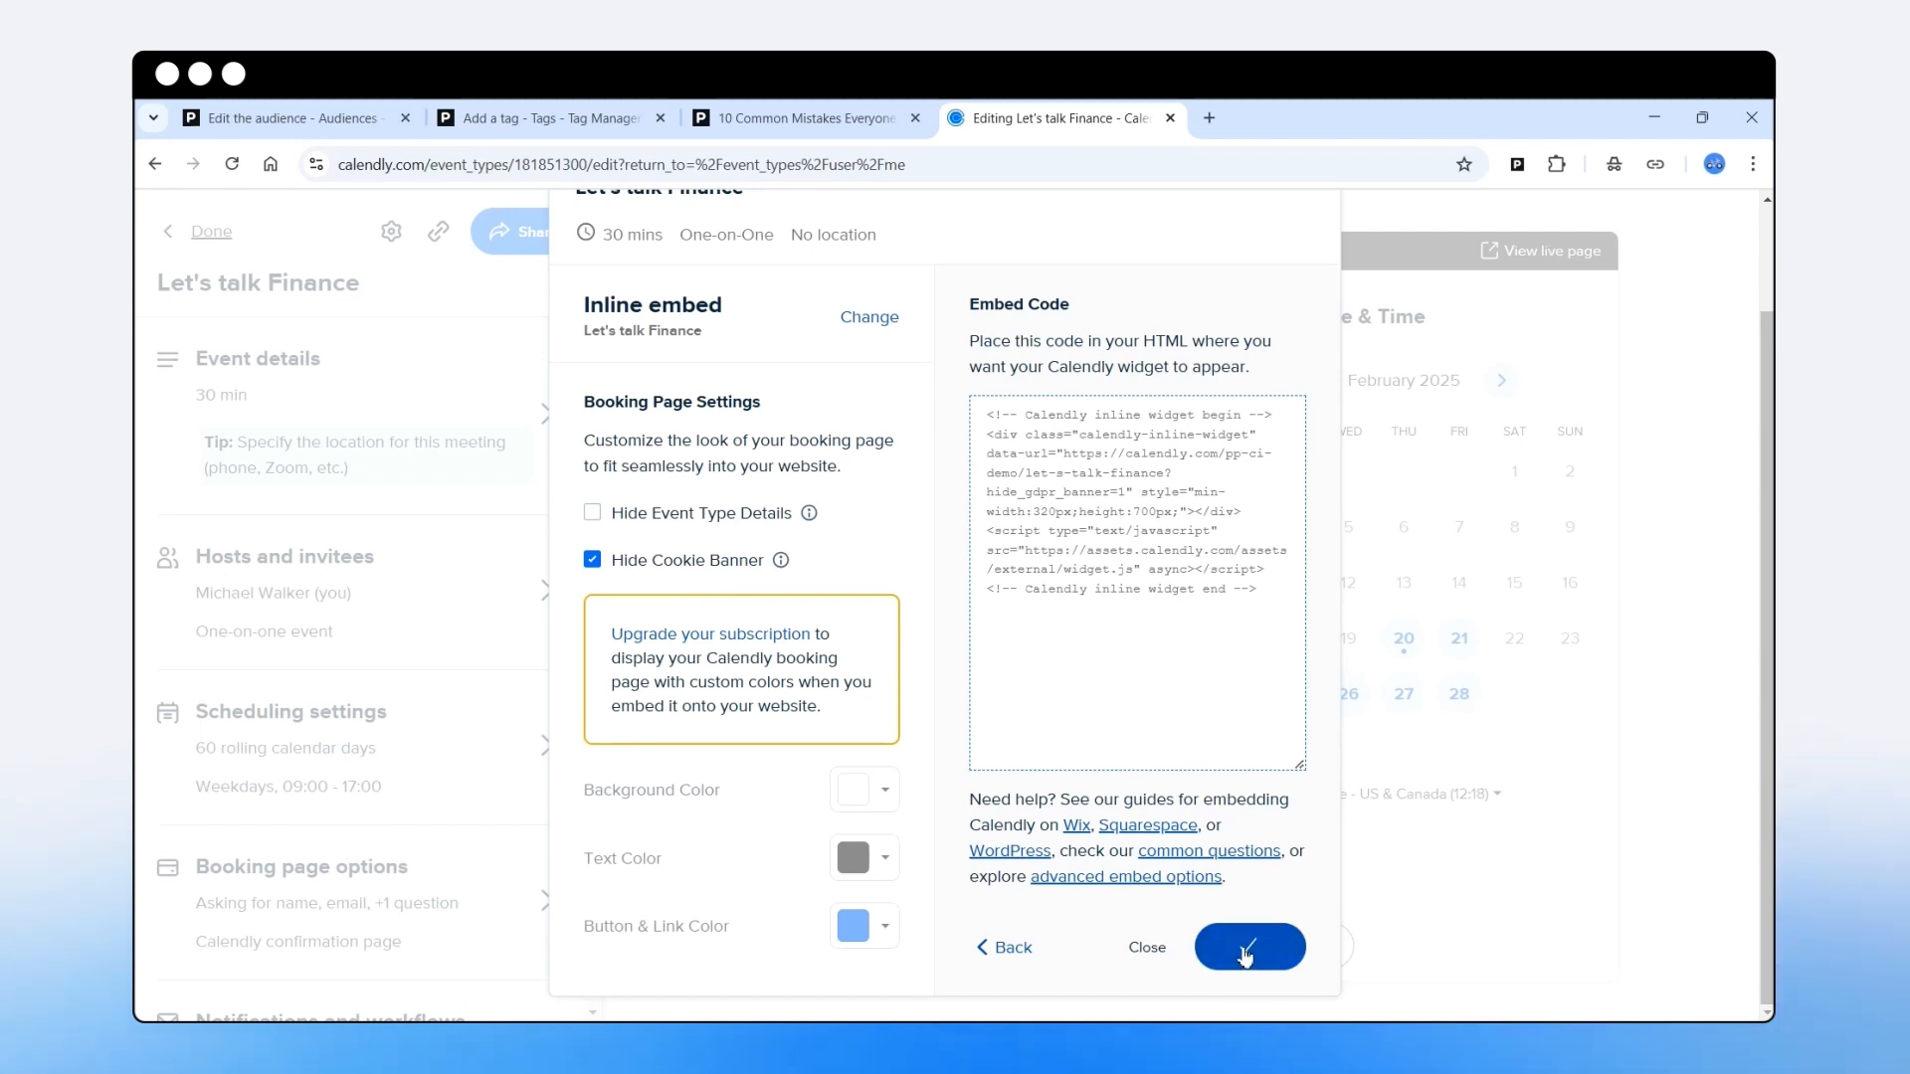
# Switch back to the Tag Manager tag and paste the Calendly embed code below the popup content comment
pyautogui.click(486, 114)
pyautogui.rightClick(438, 656)
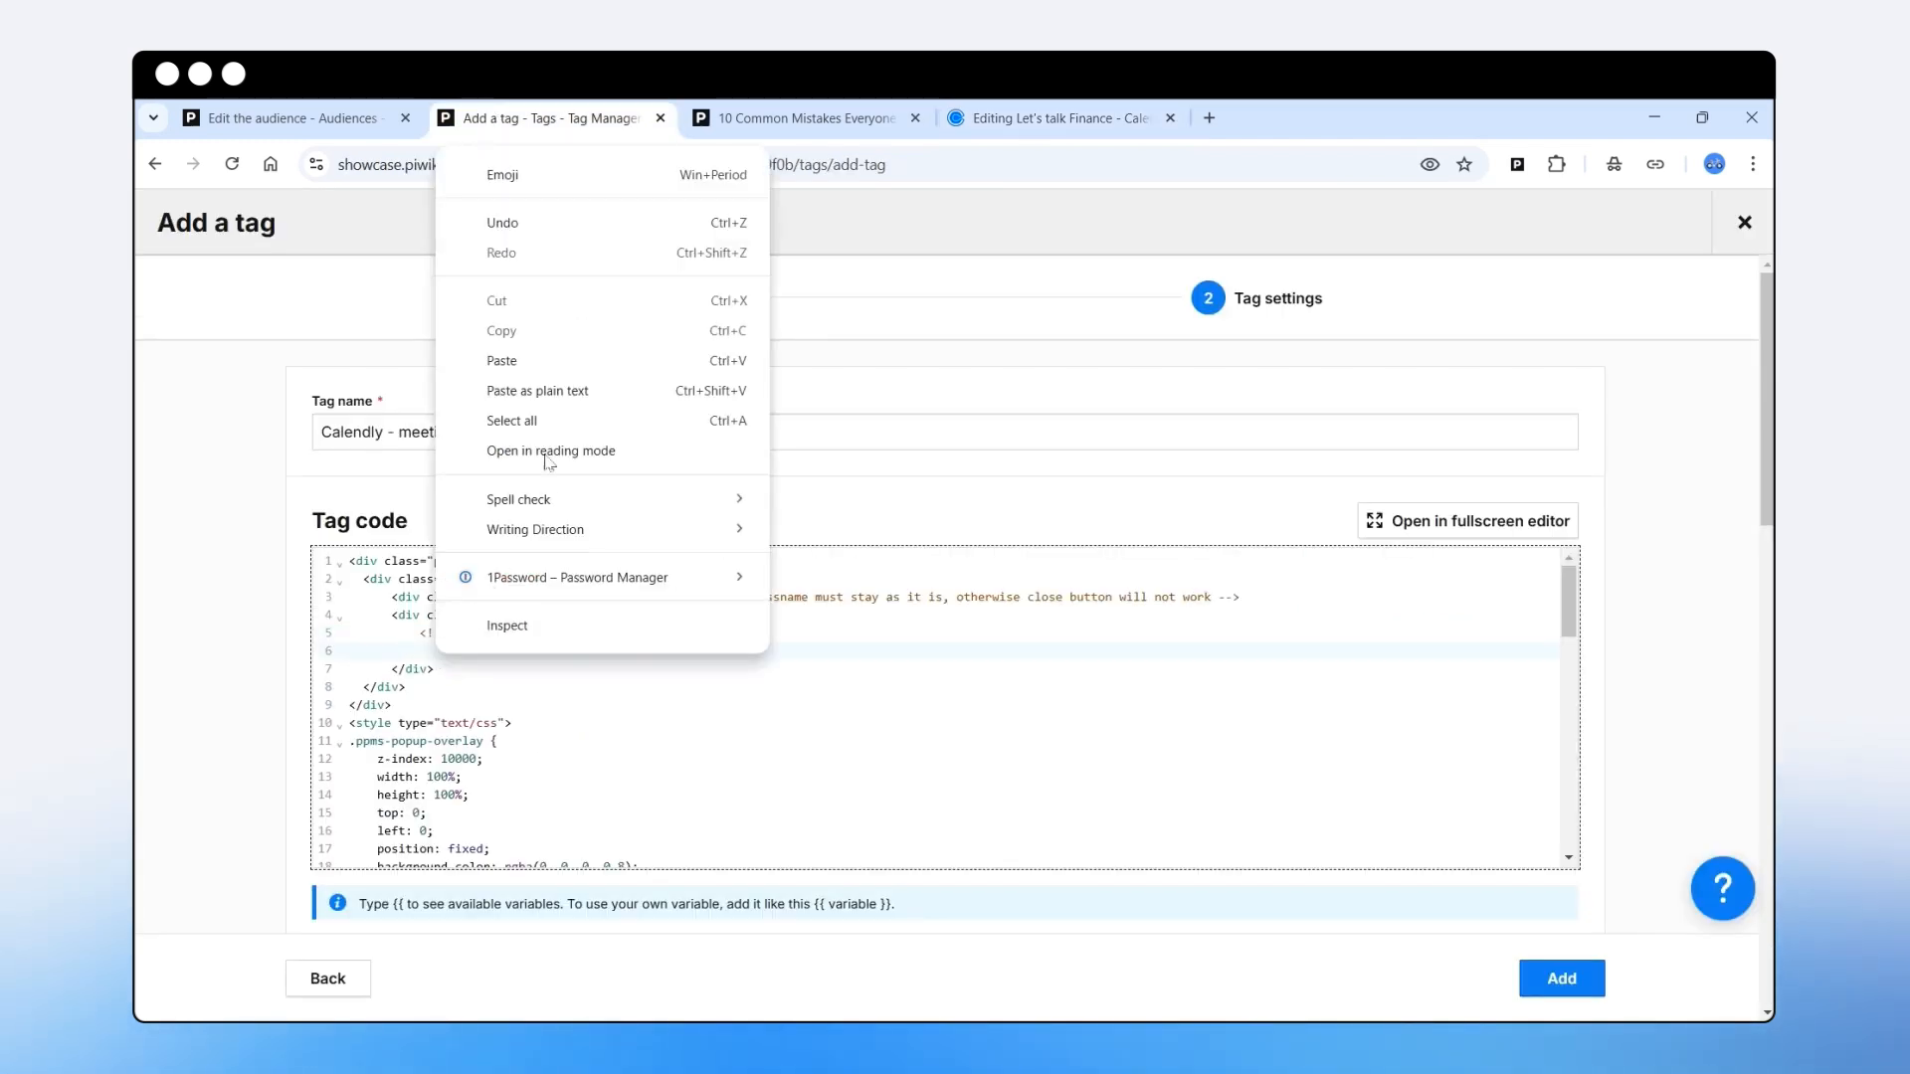
pyautogui.click(558, 402)
# Examine the pasted widget code and the overlay and popup box styles in the tag code
pyautogui.scroll(-4, 563, 702)
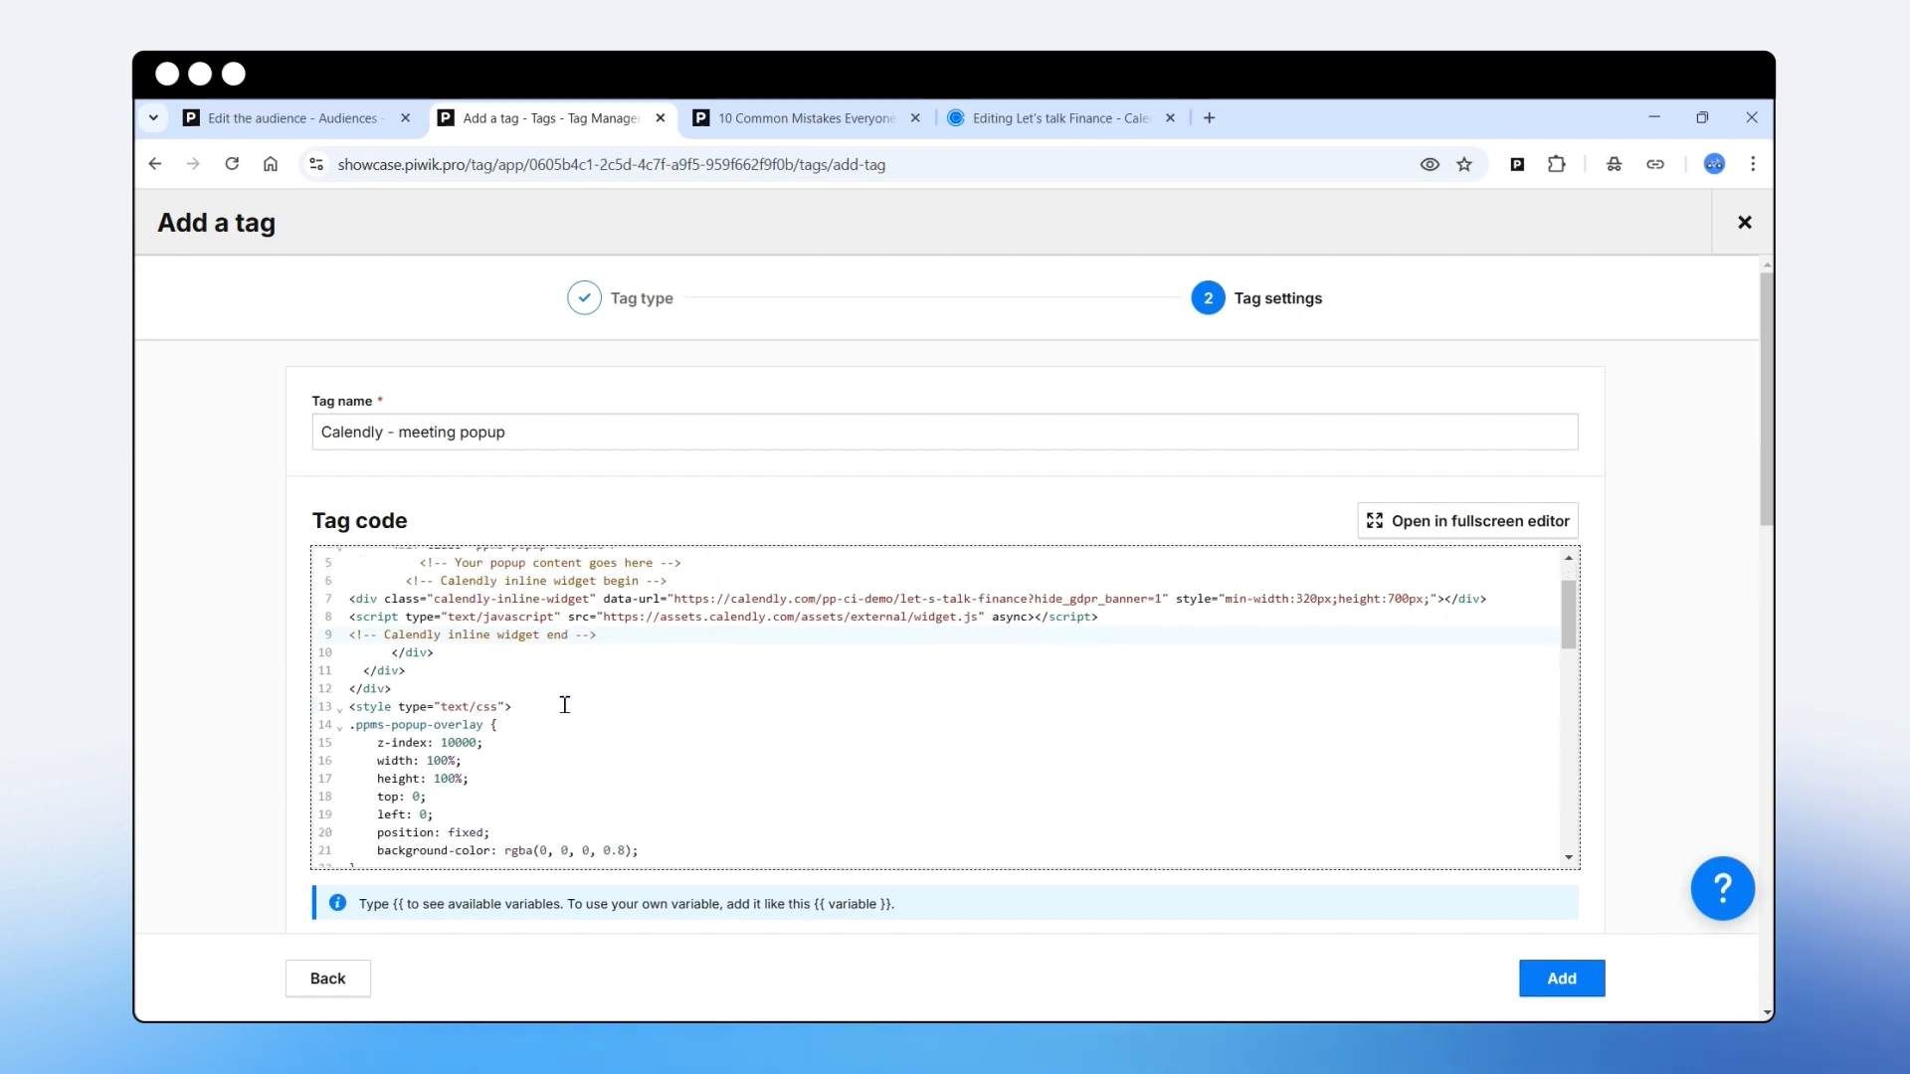
pyautogui.scroll(-3, 562, 694)
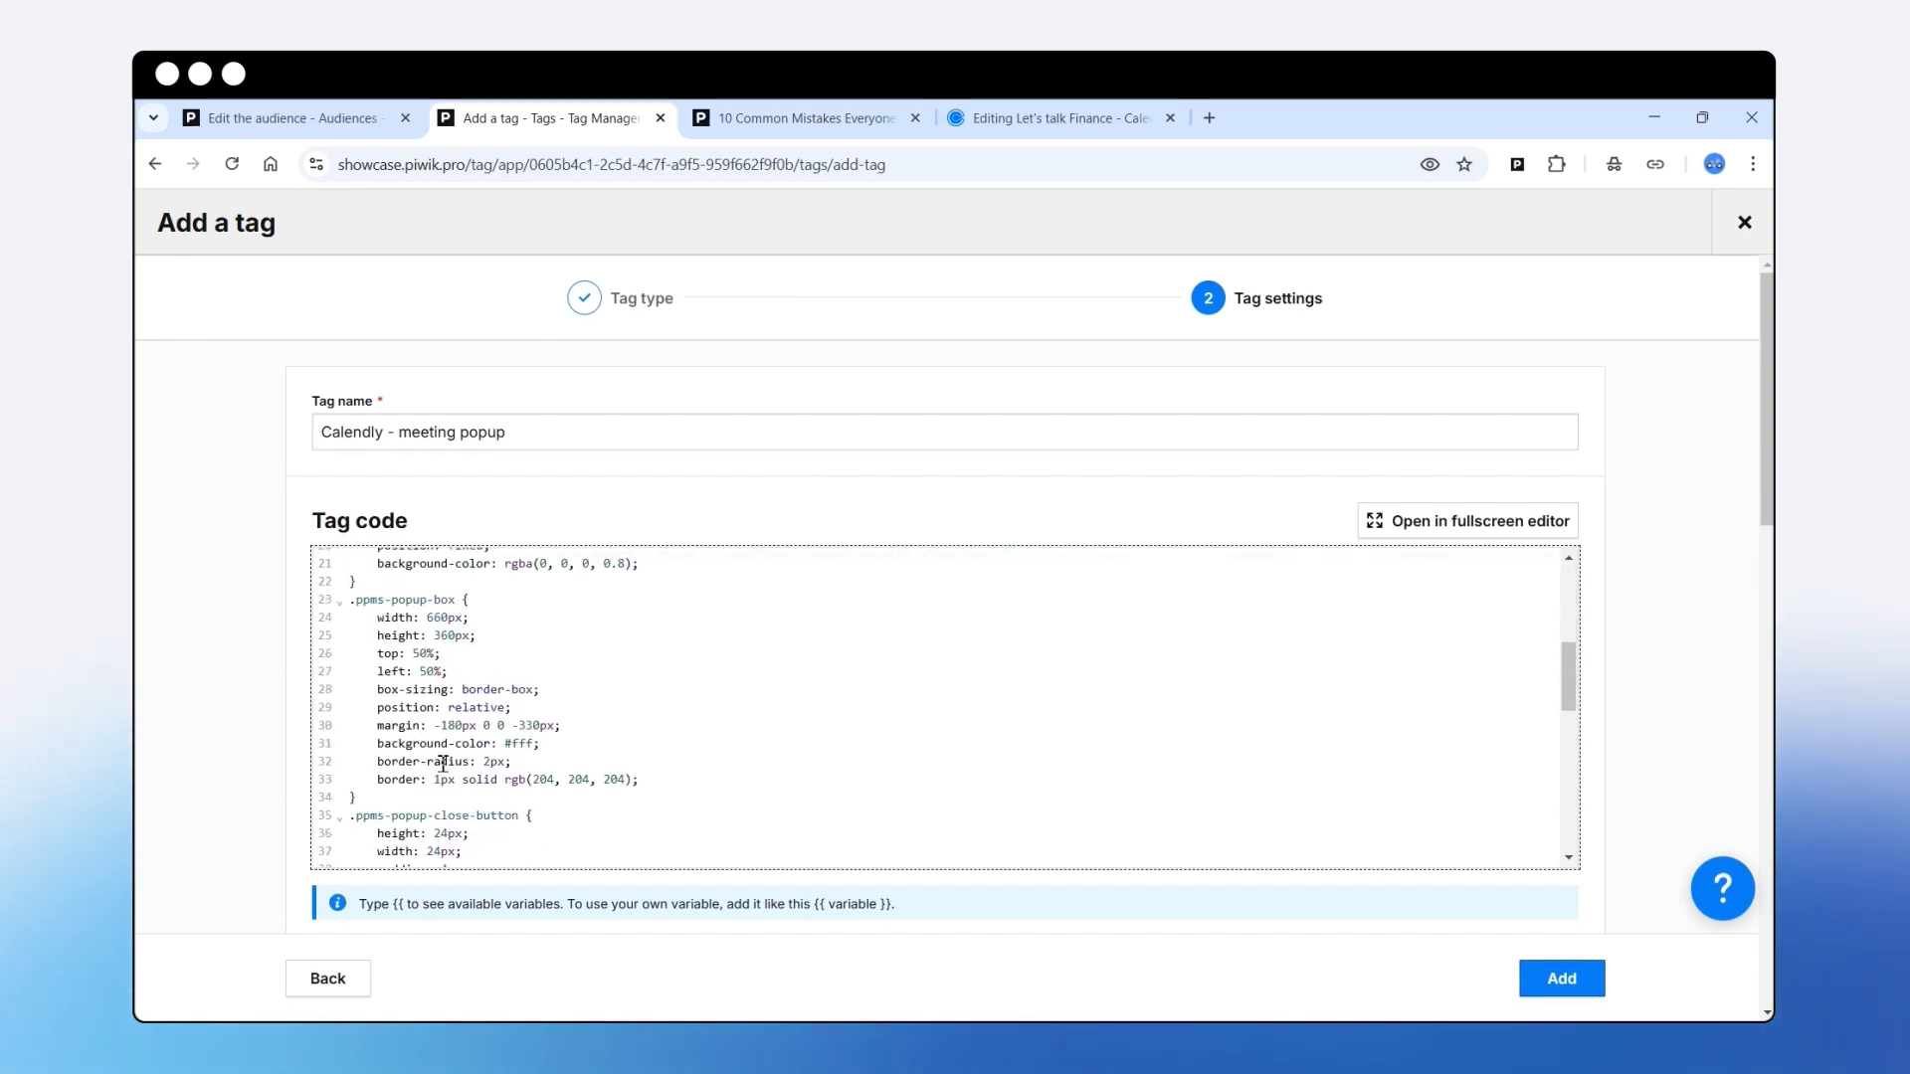
pyautogui.scroll(-2, 452, 771)
pyautogui.scroll(3, 438, 708)
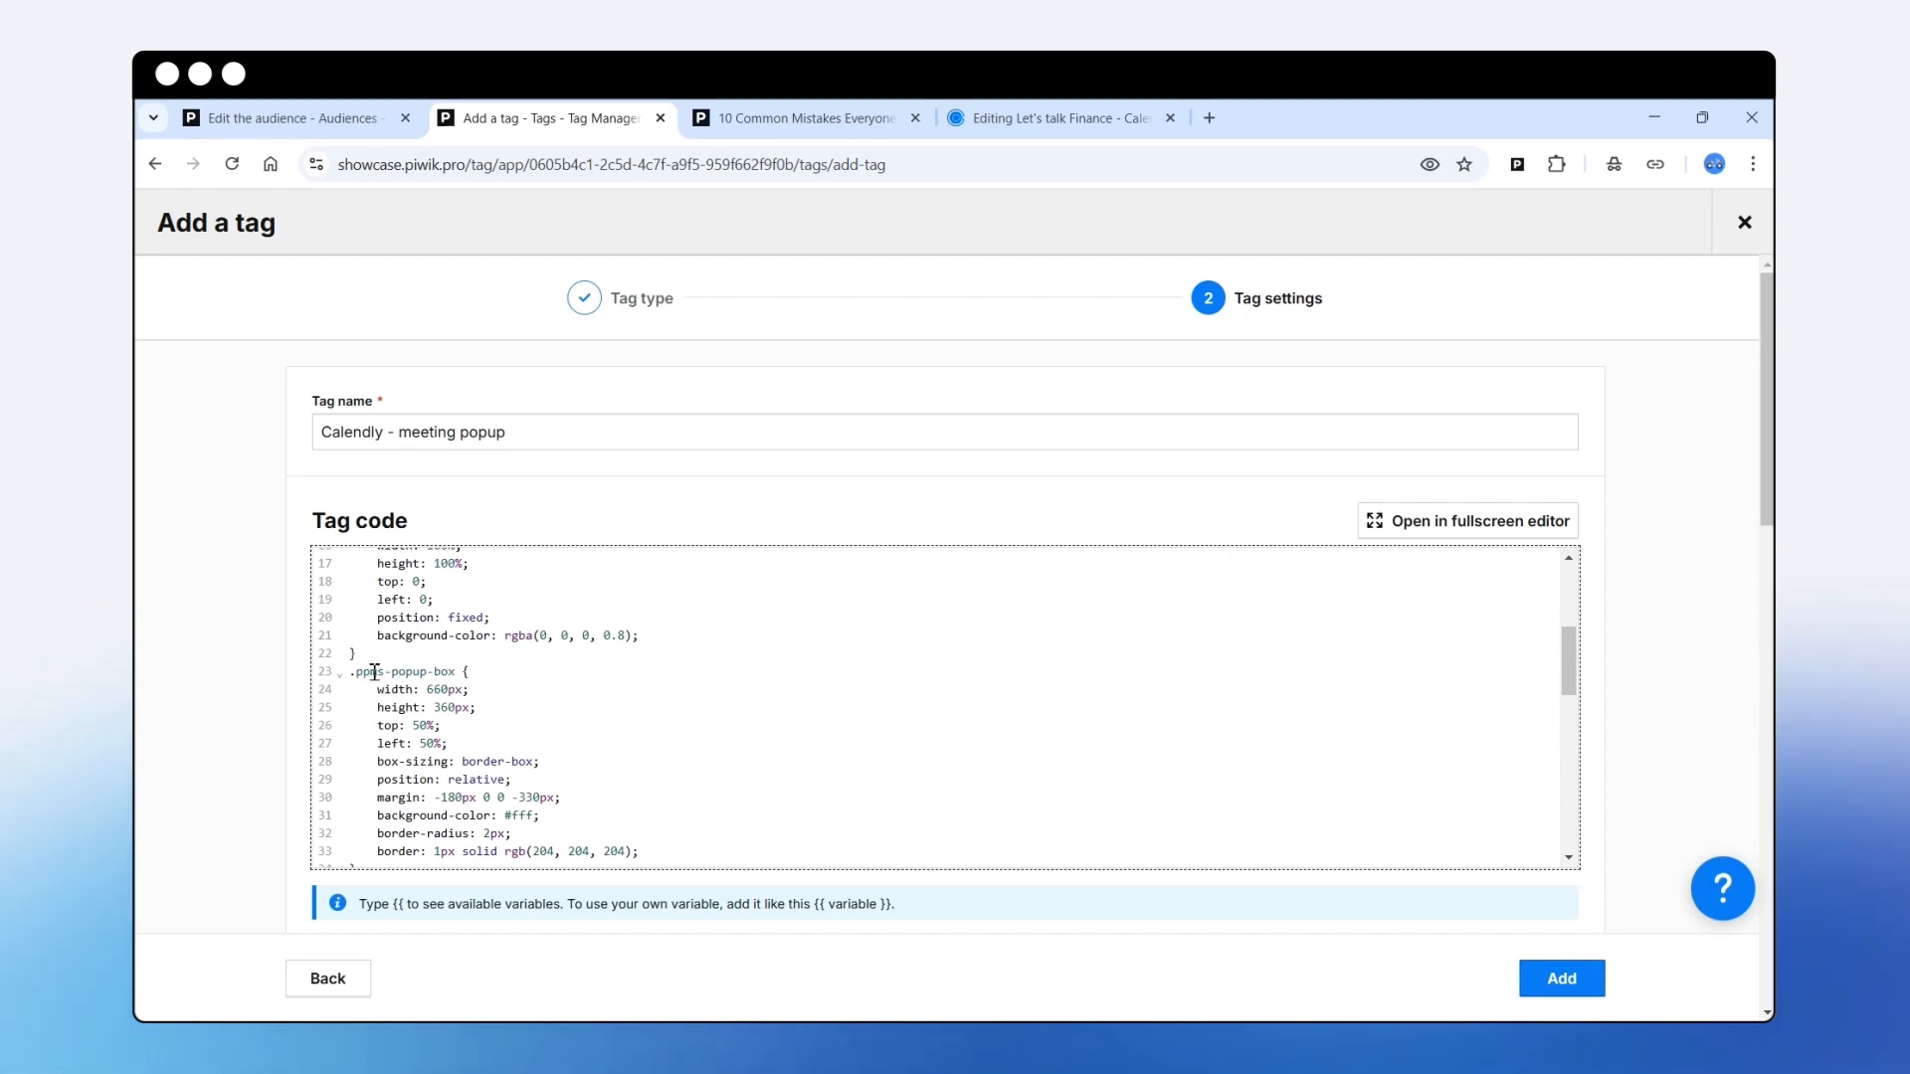
pyautogui.scroll(-4, 448, 687)
pyautogui.scroll(8, 477, 697)
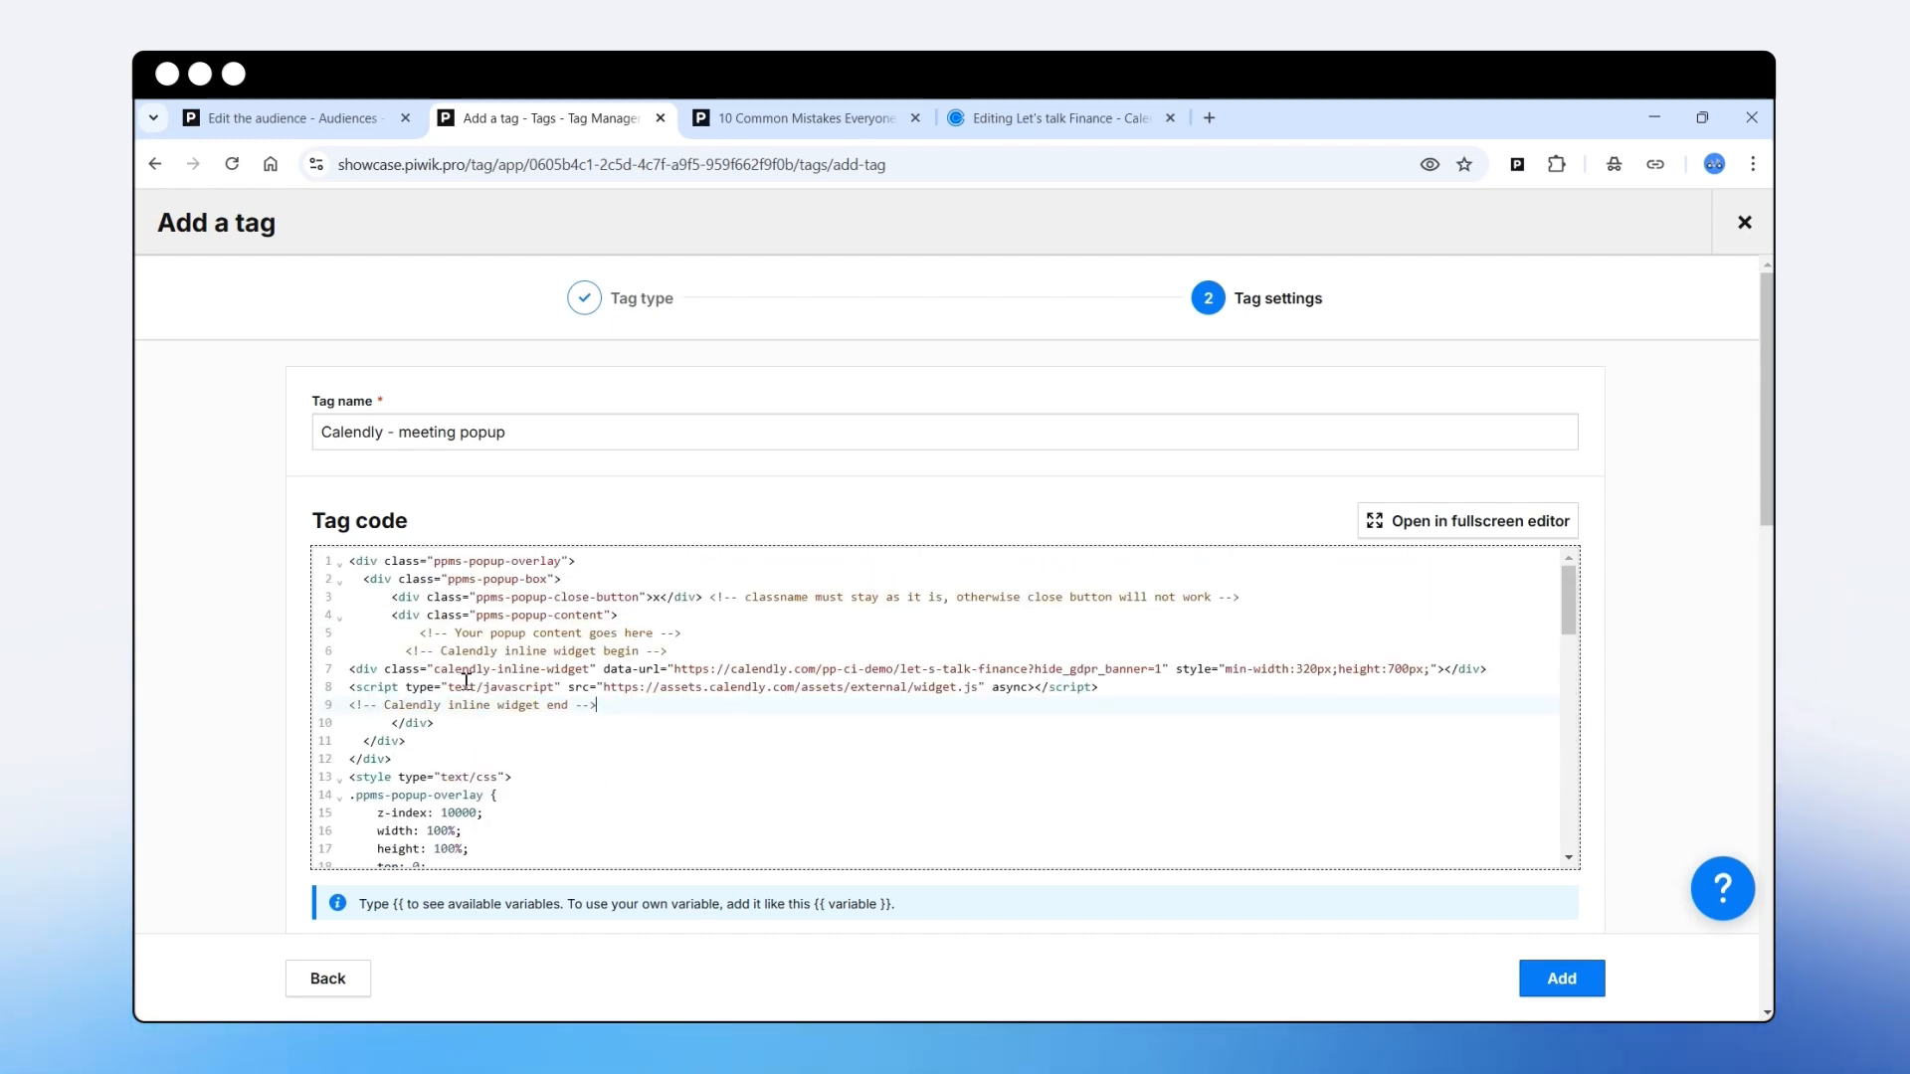
pyautogui.scroll(-3, 524, 767)
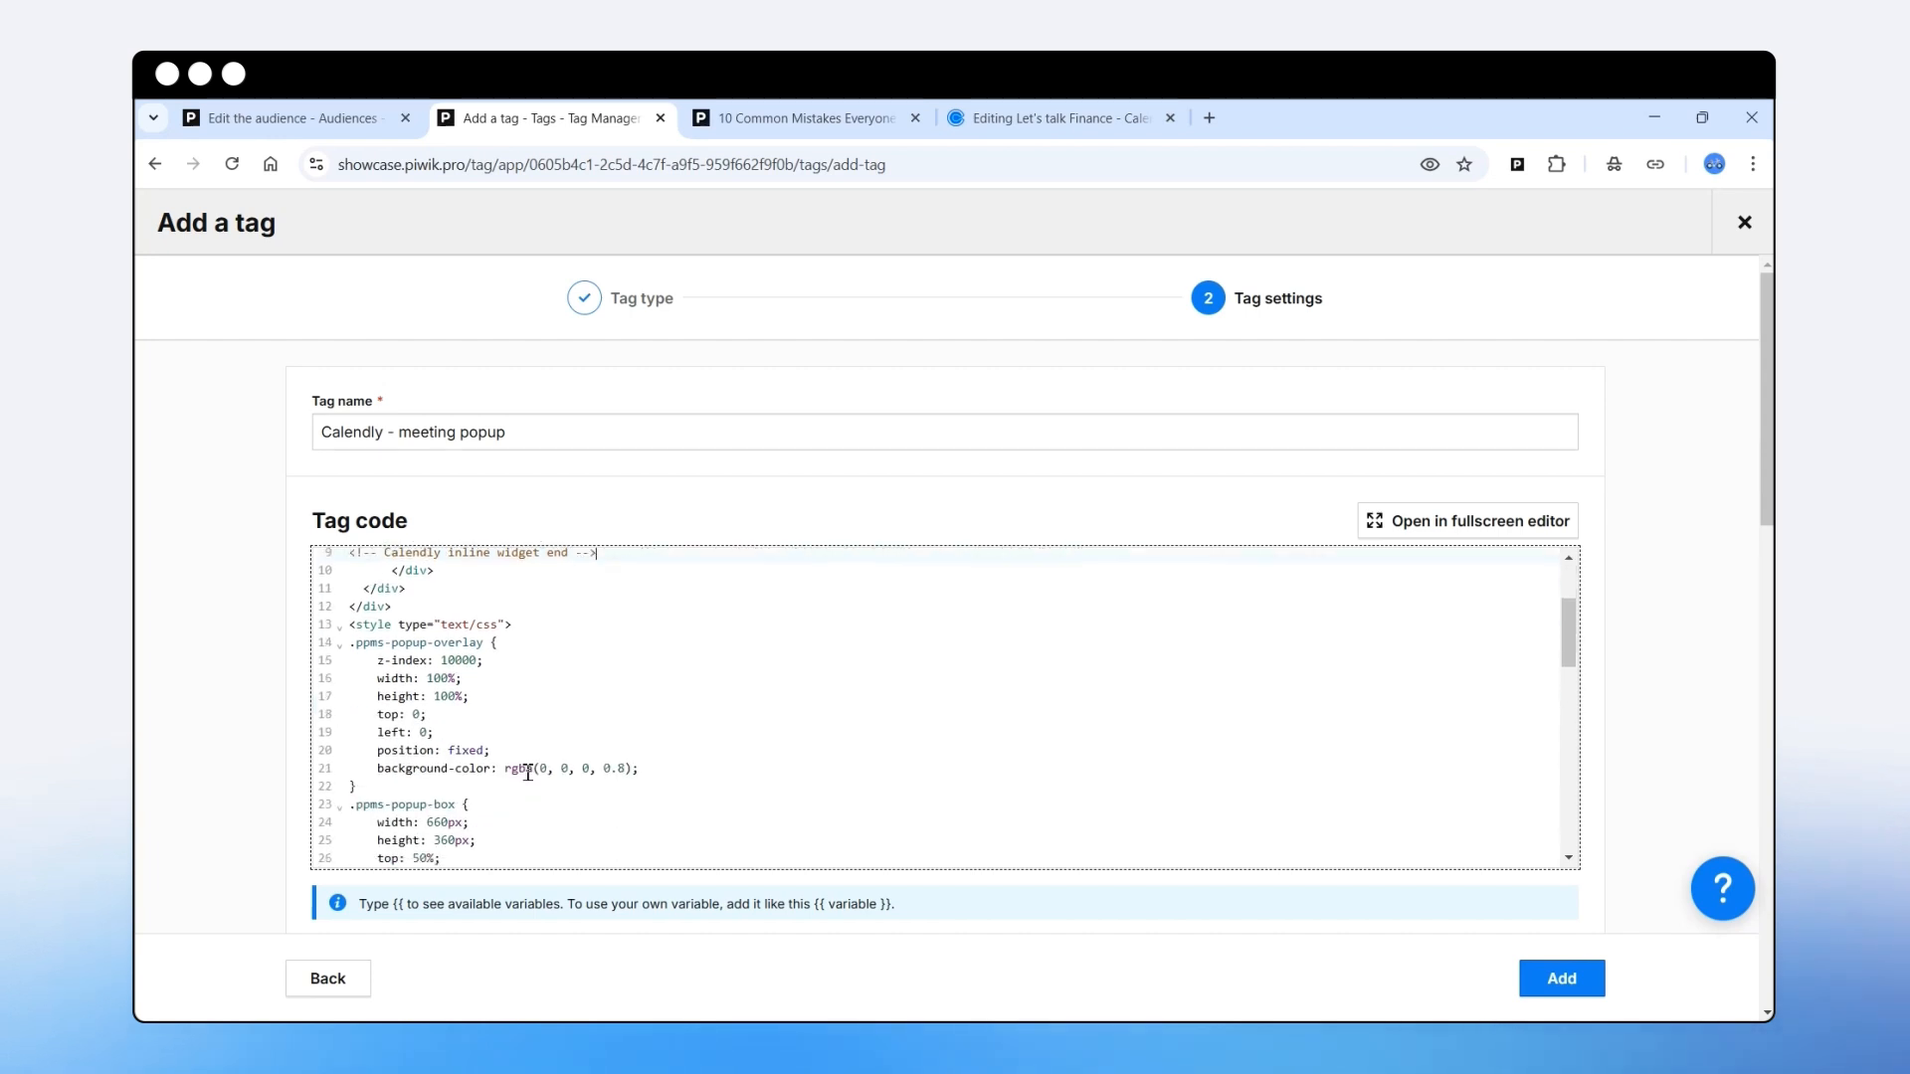
pyautogui.scroll(-1, 528, 774)
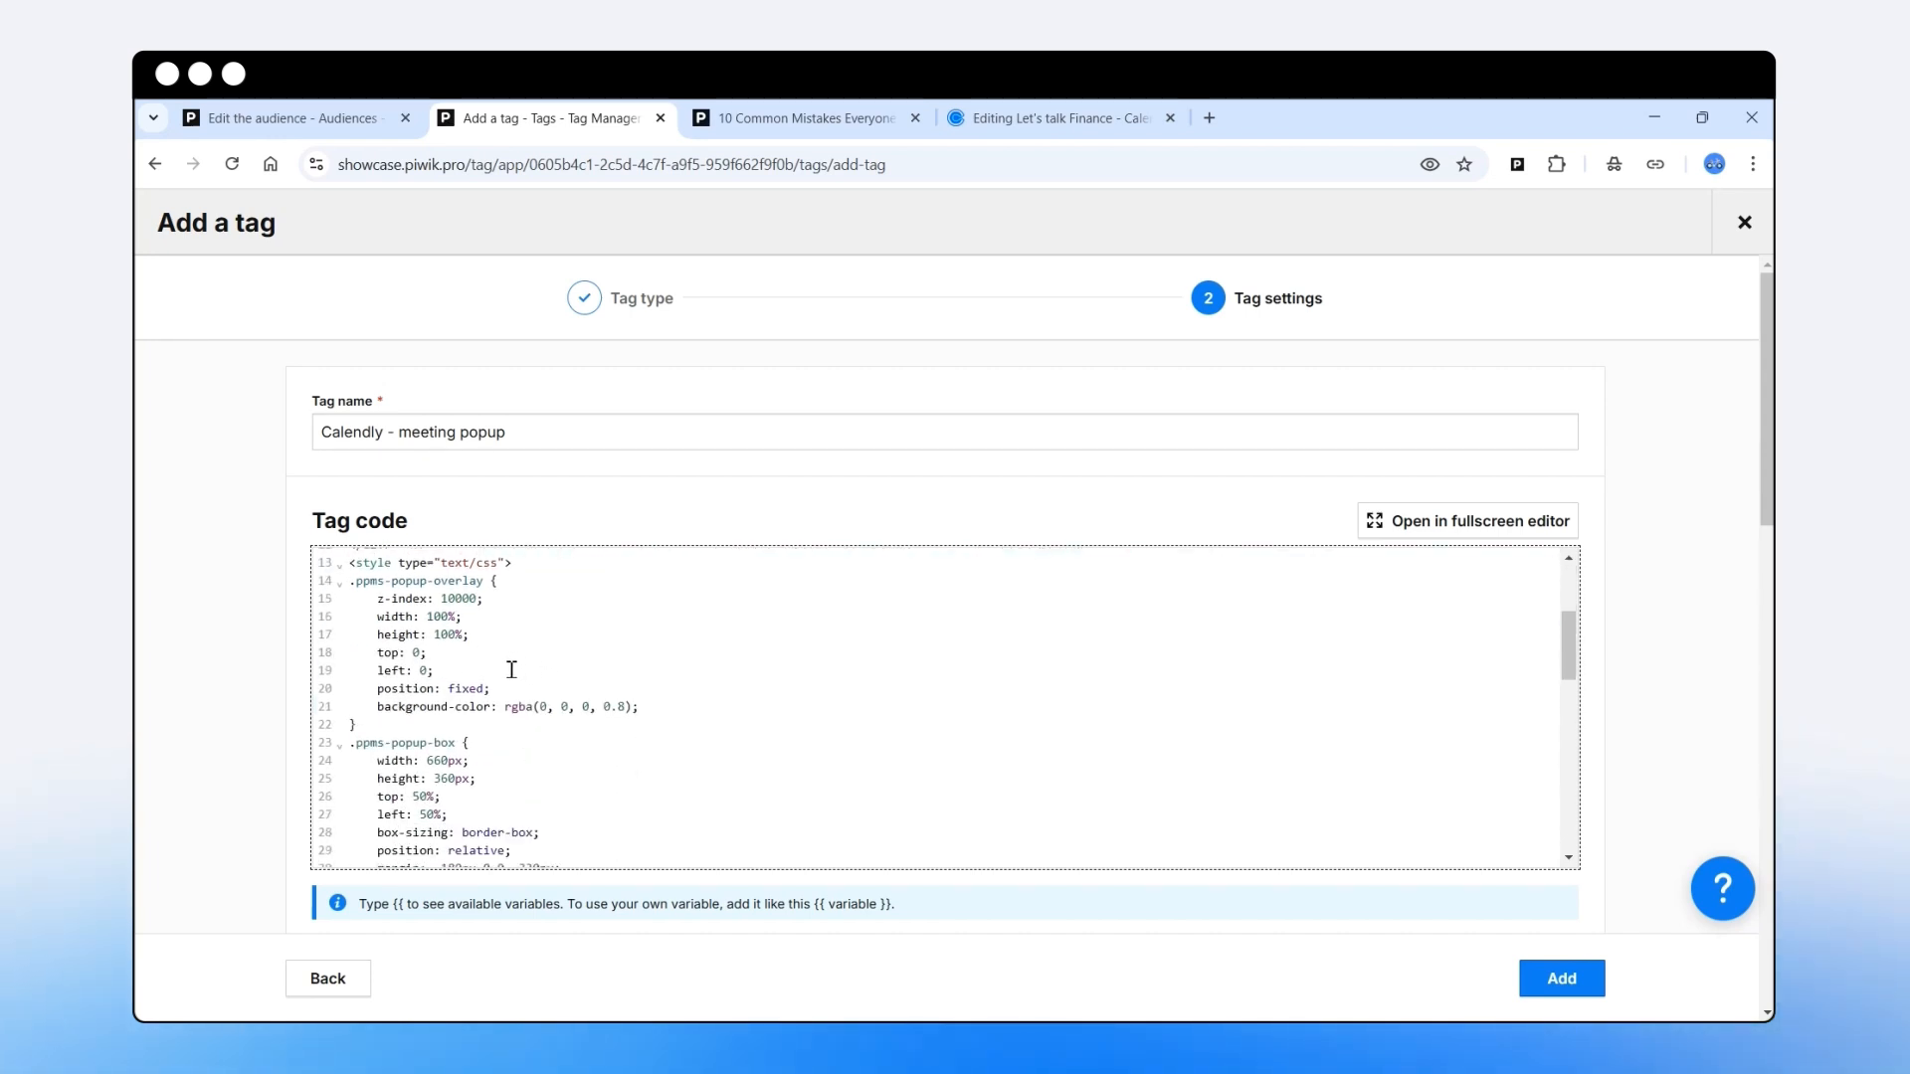
# Replace the entire tag code with the adjusted popup code containing the Calendly inline widget, and add the tag
pyautogui.hotkey('ctrl', 'a')
pyautogui.press('Delete')
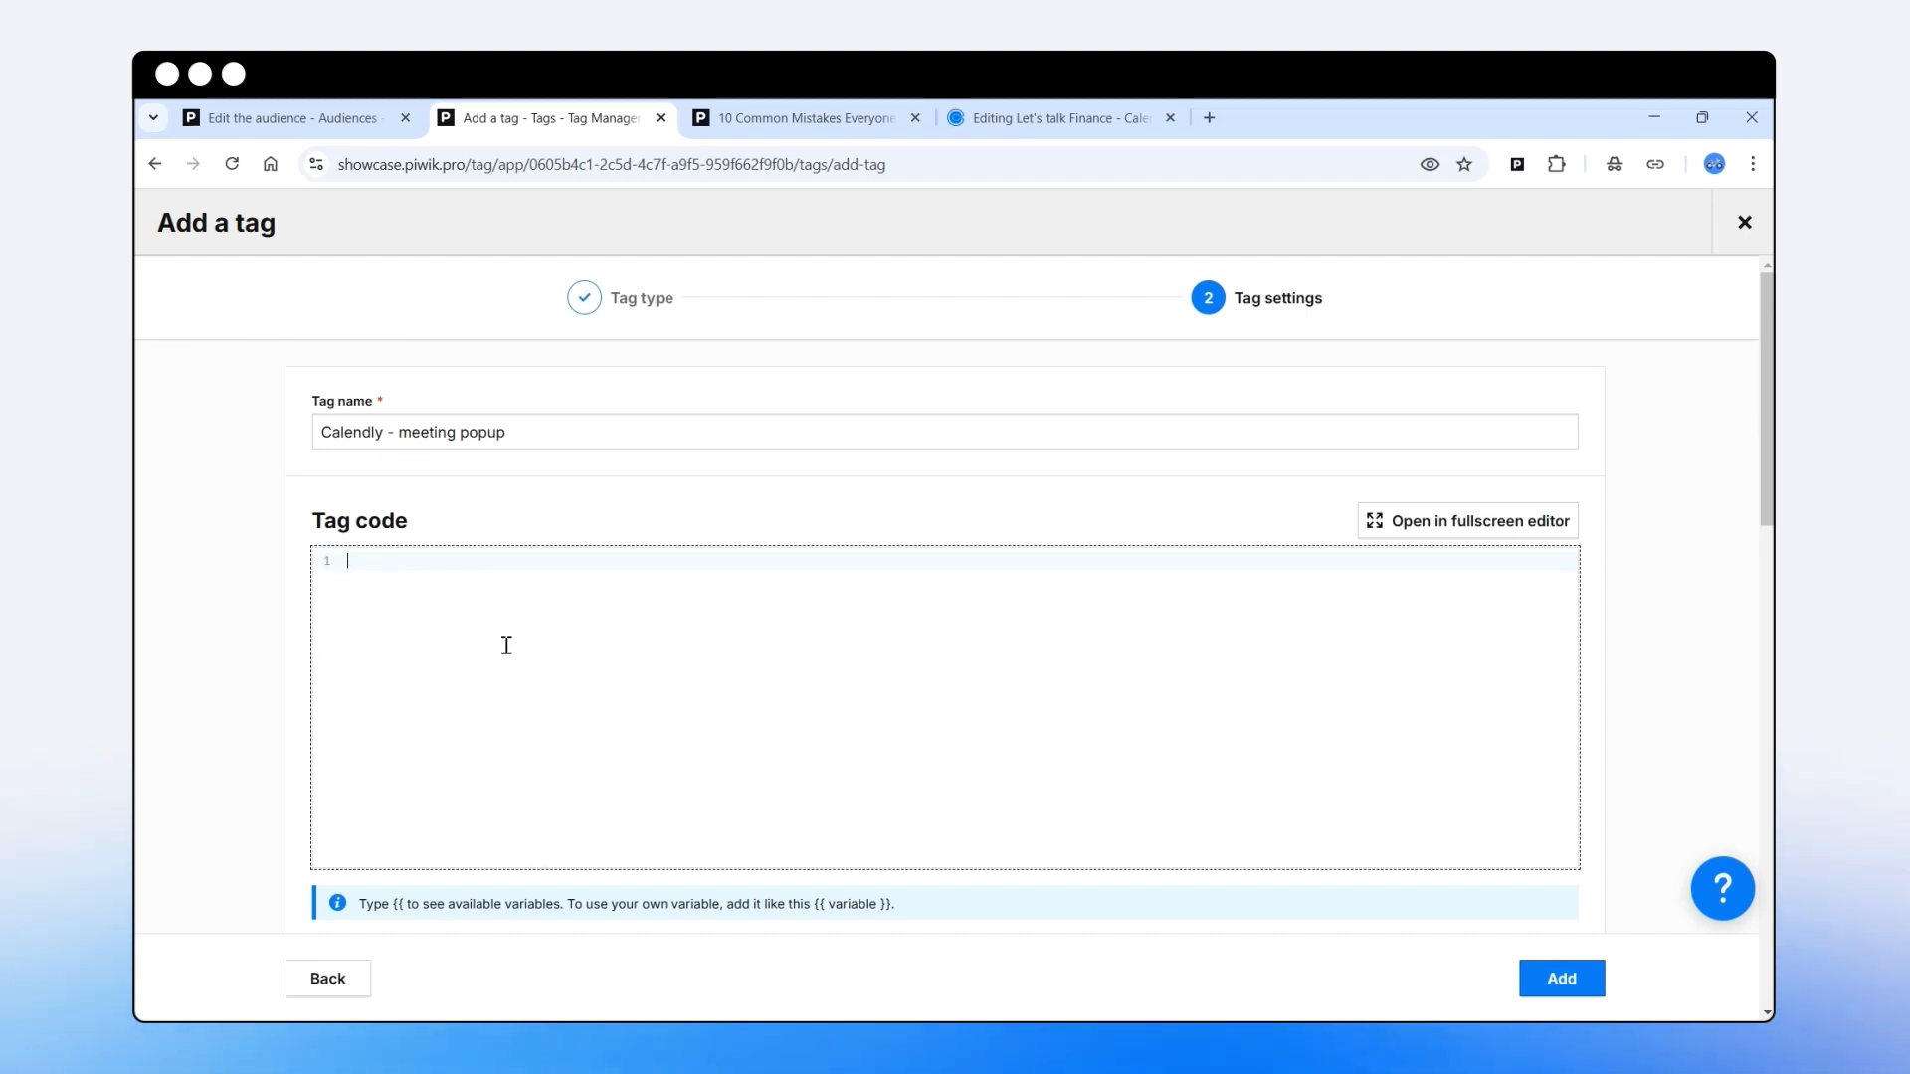
pyautogui.hotkey('ctrl', 'v')
pyautogui.scroll(15, 631, 695)
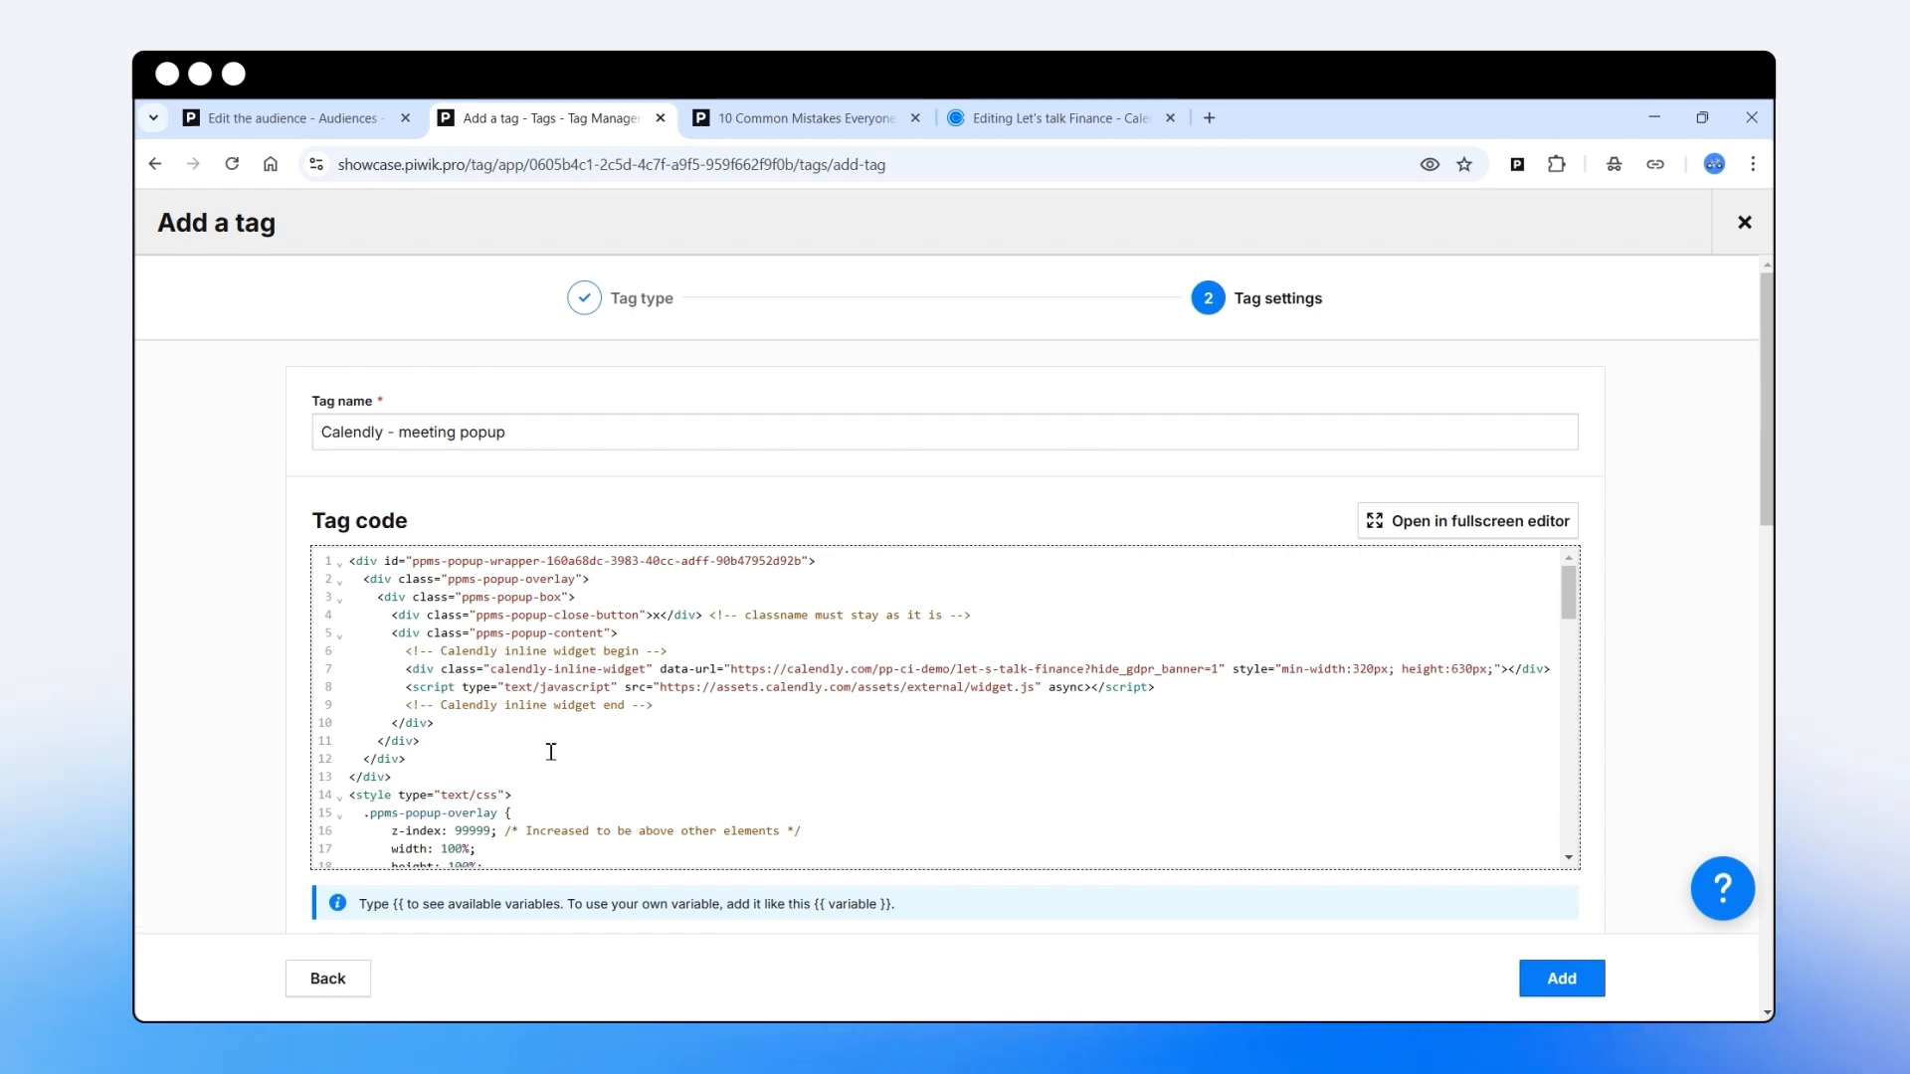
pyautogui.click(1559, 983)
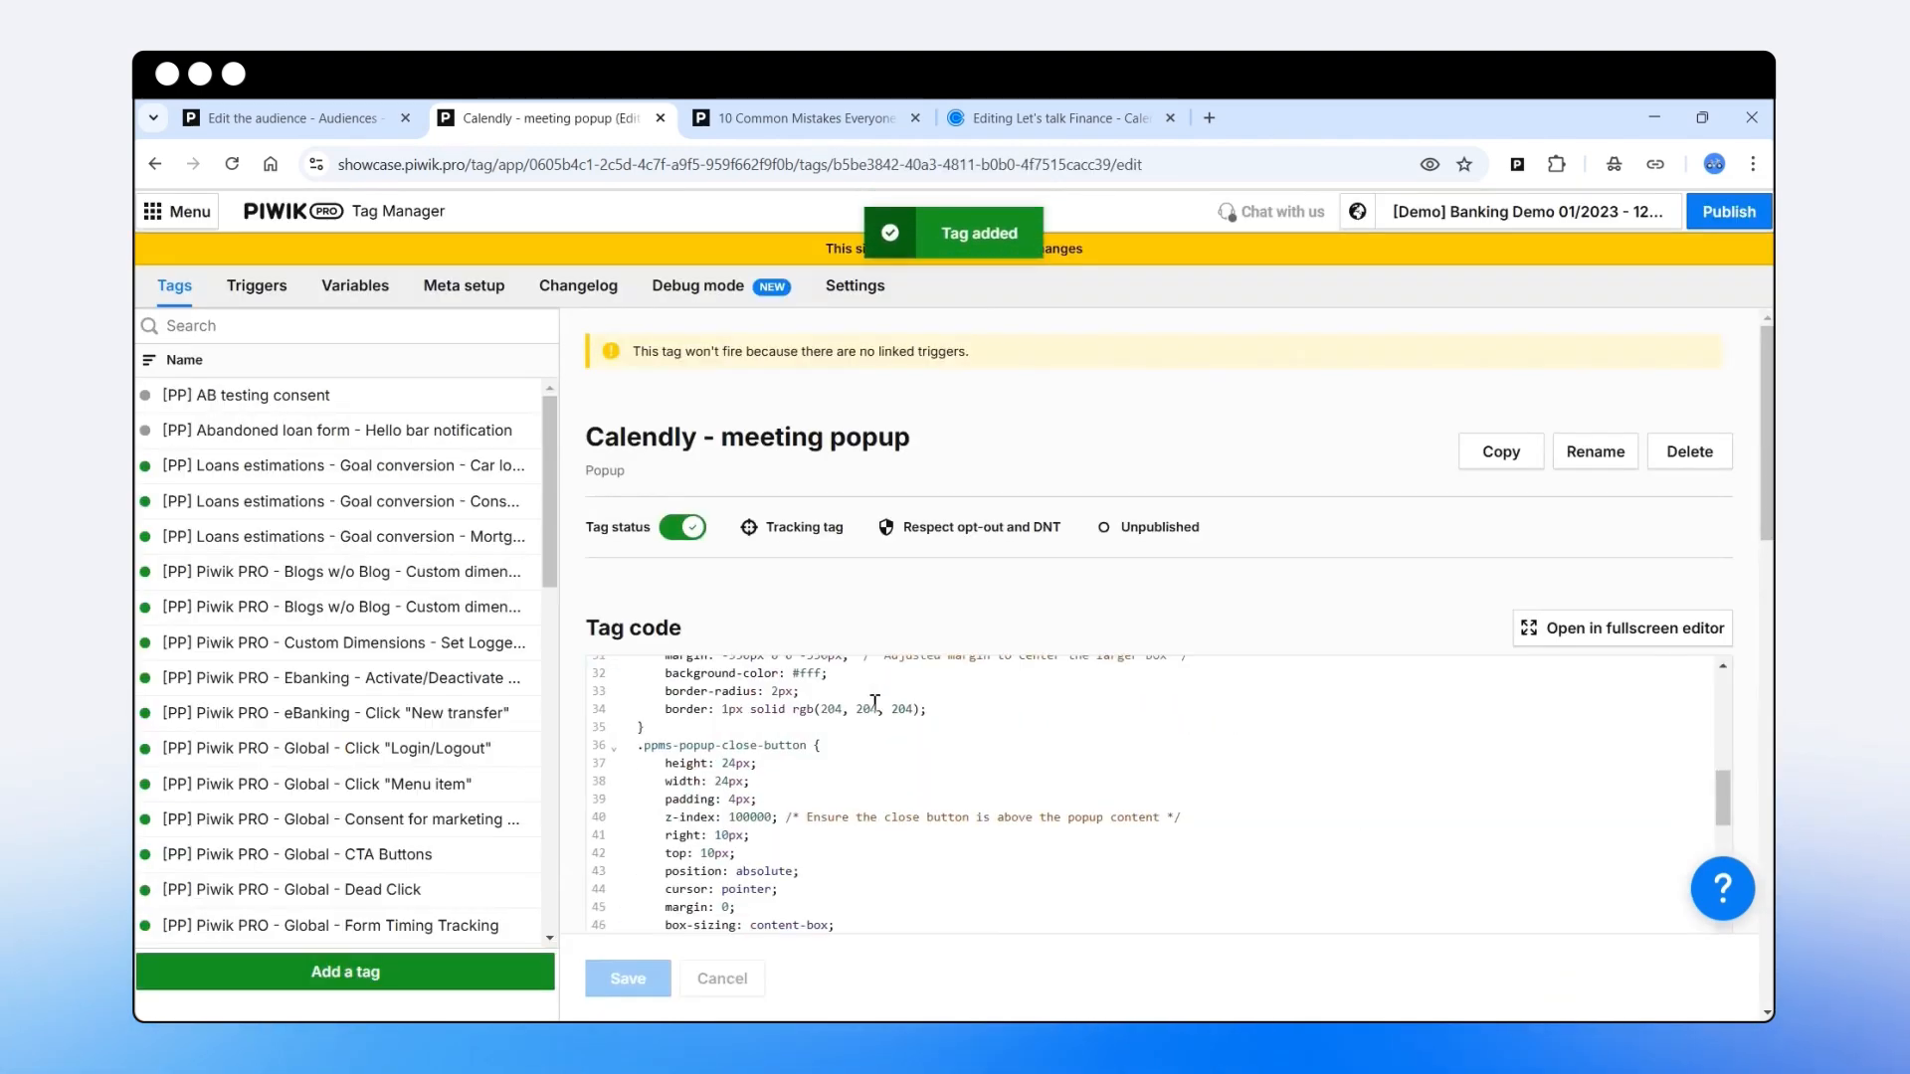
# Add a new Audience detection (CDP) trigger to the tag and name it "Calendly popup"
pyautogui.scroll(-10, 874, 703)
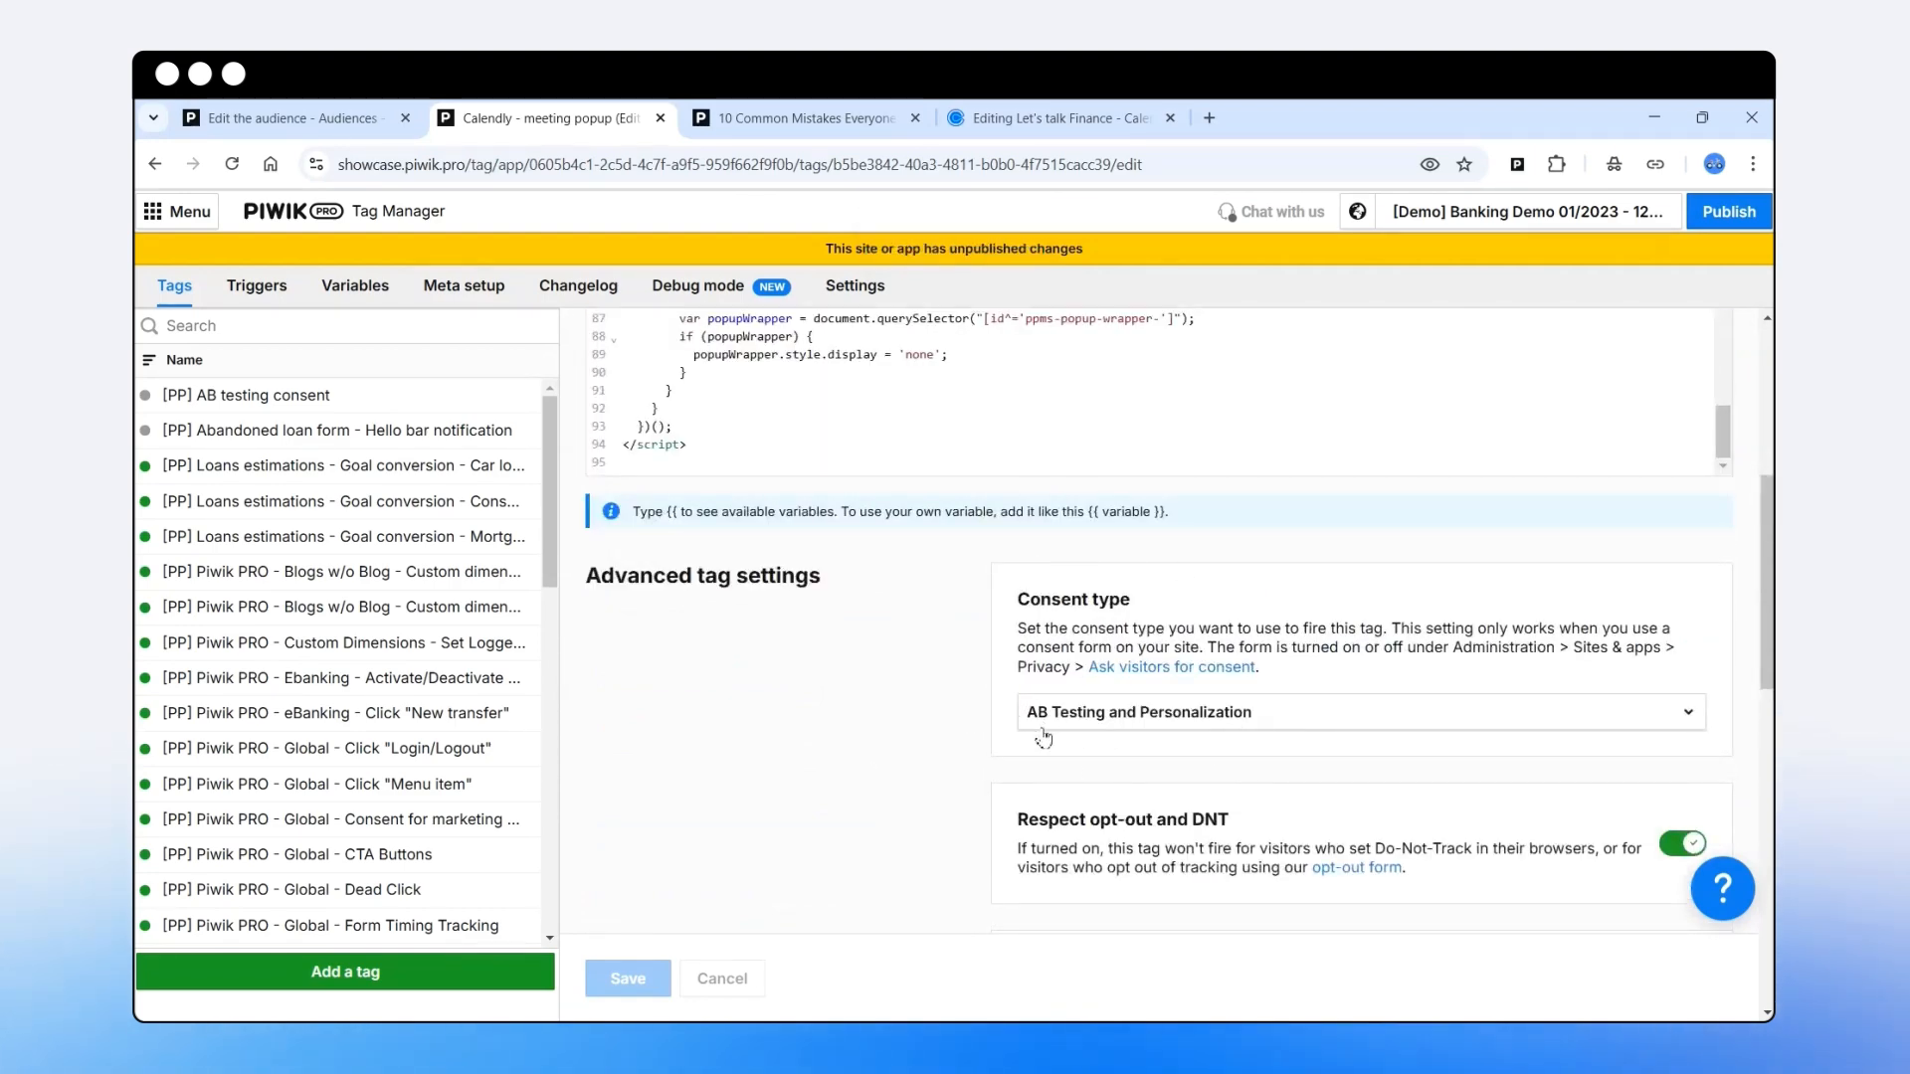
pyautogui.scroll(-10, 1043, 738)
pyautogui.click(642, 820)
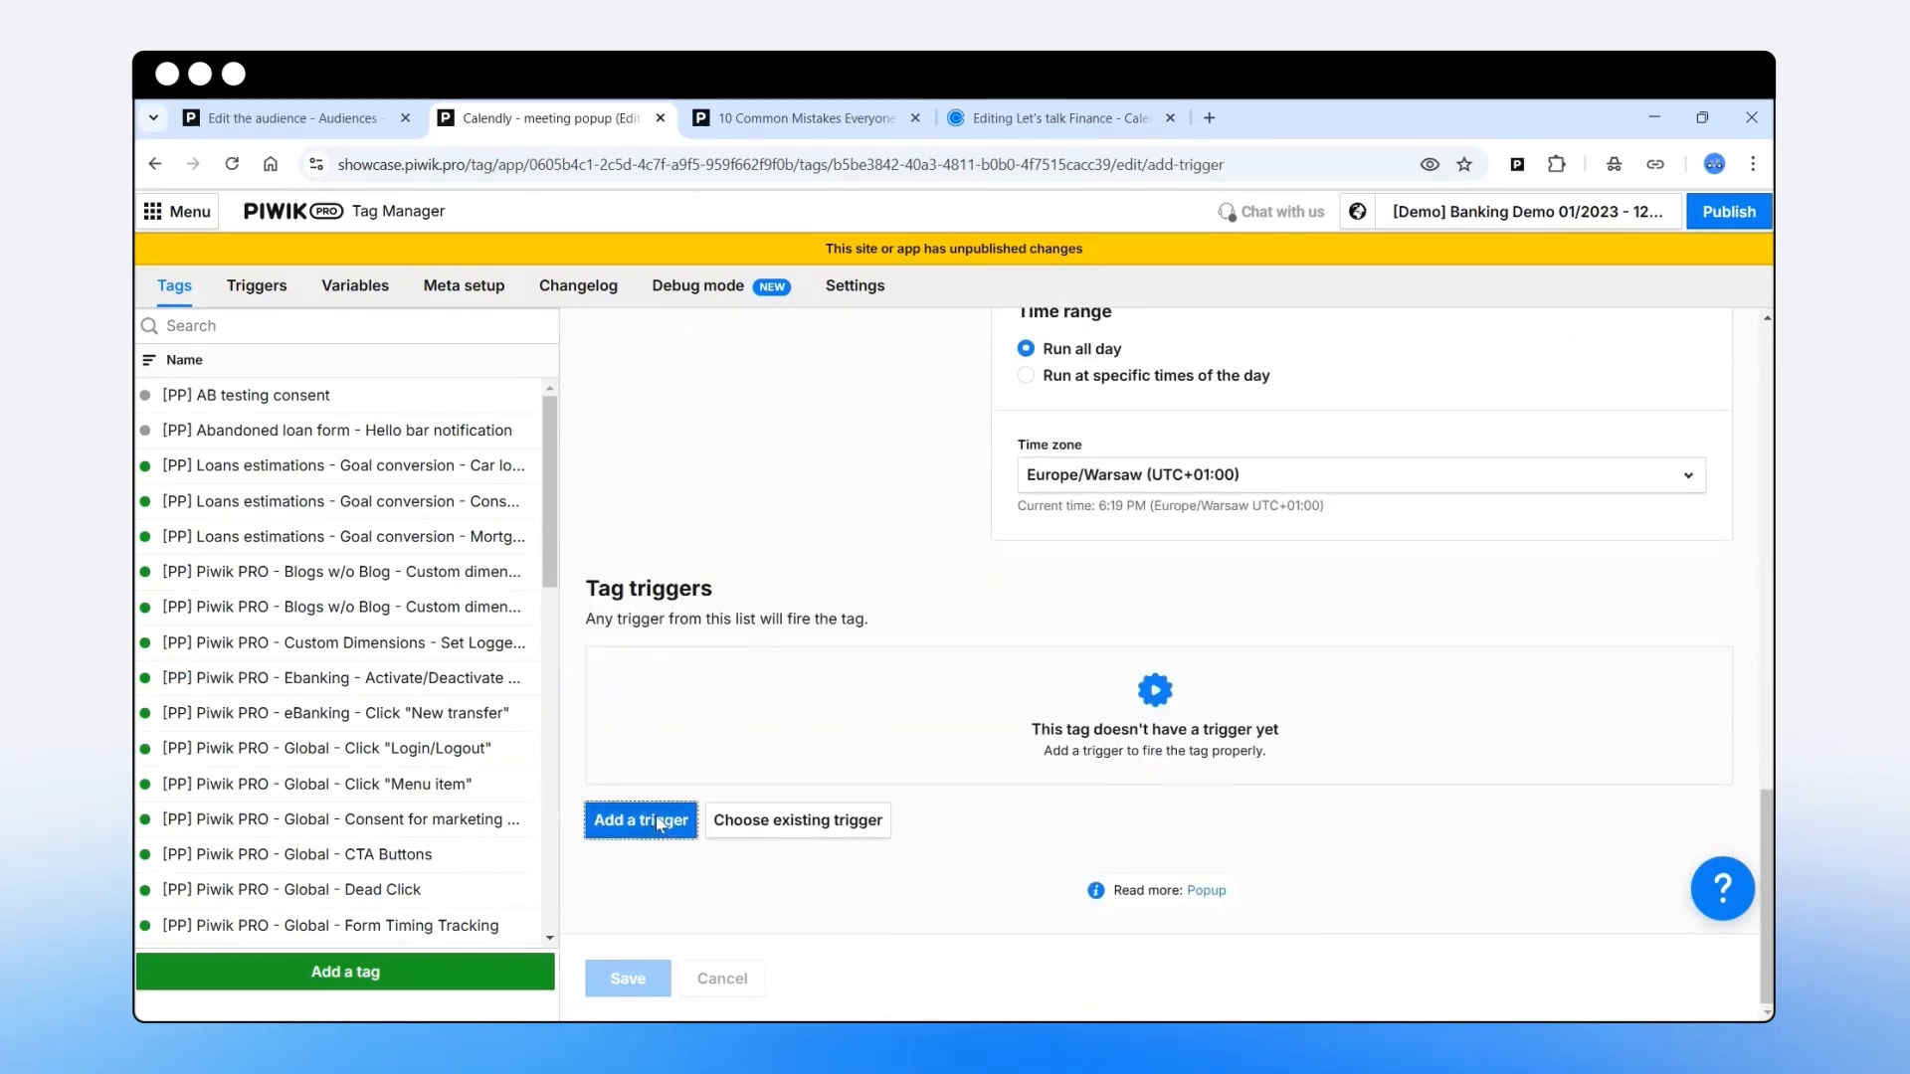
pyautogui.click(413, 504)
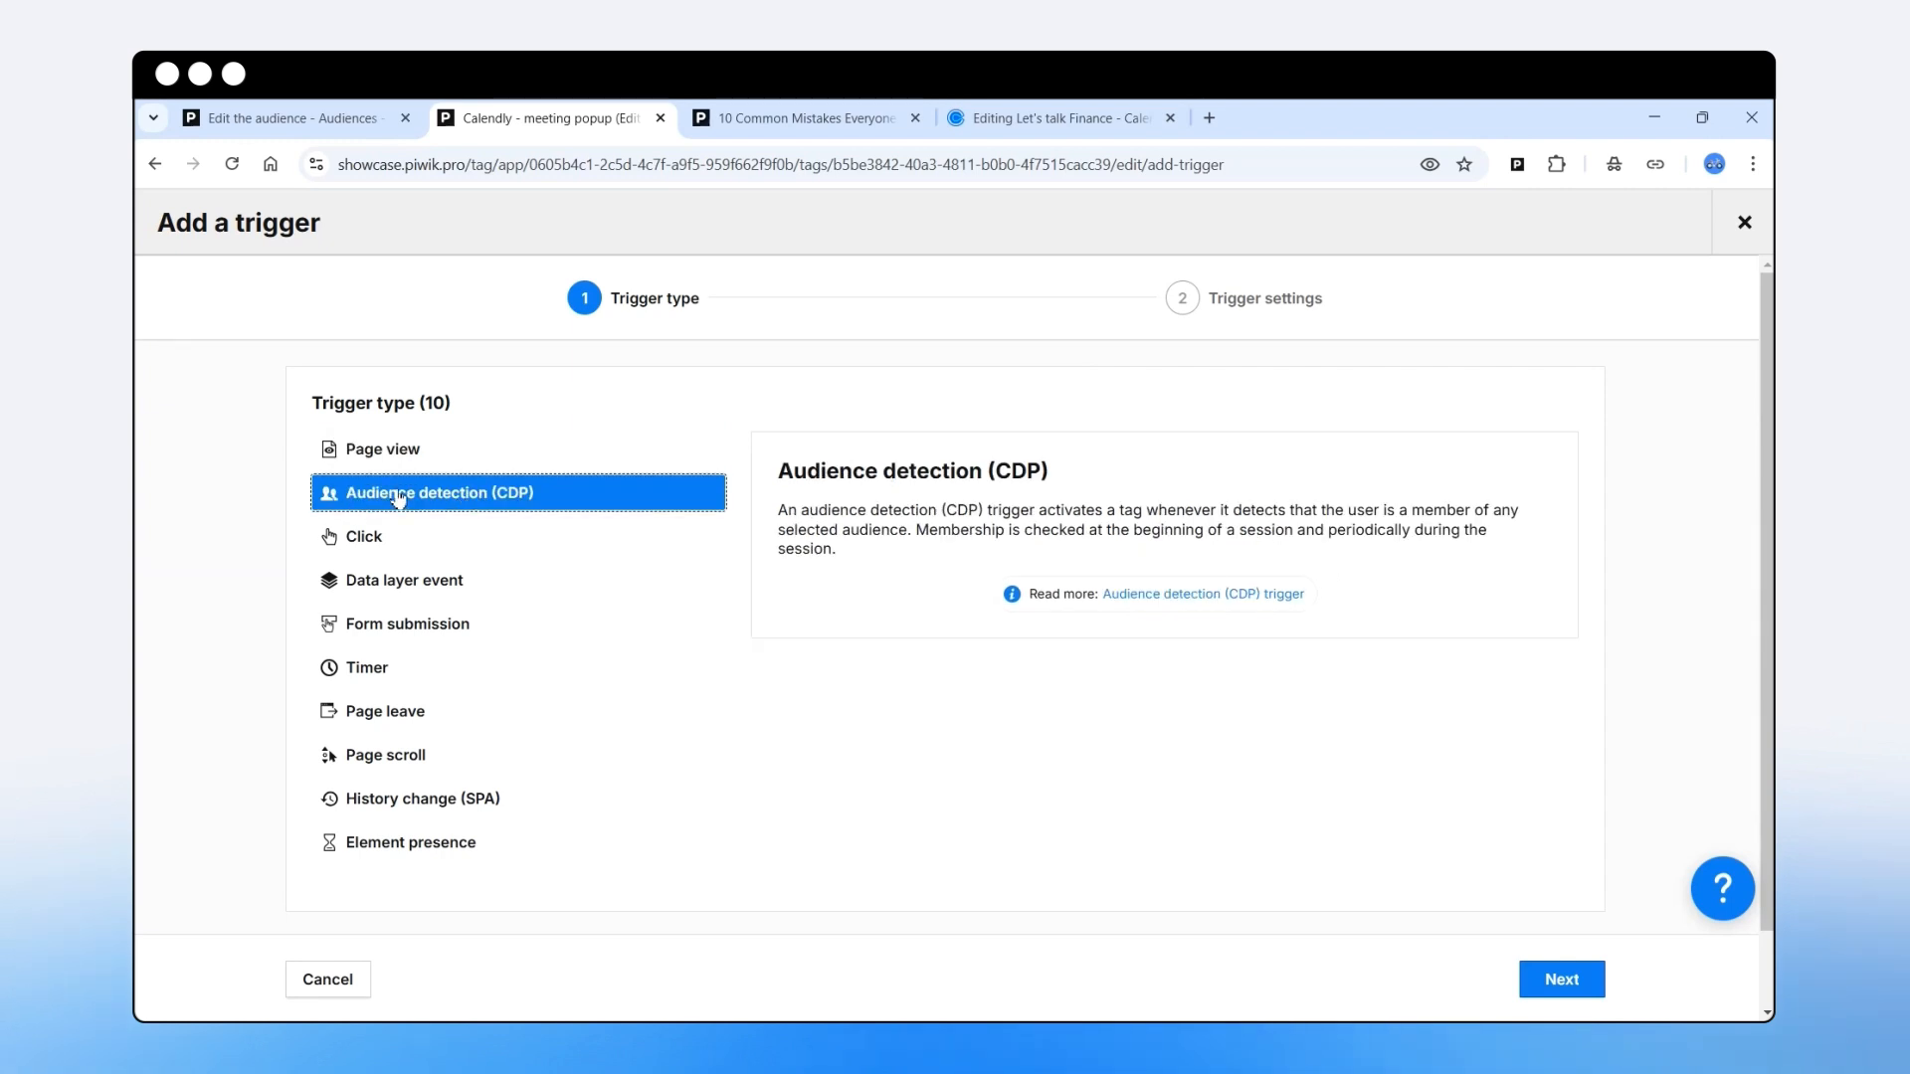
pyautogui.click(1582, 979)
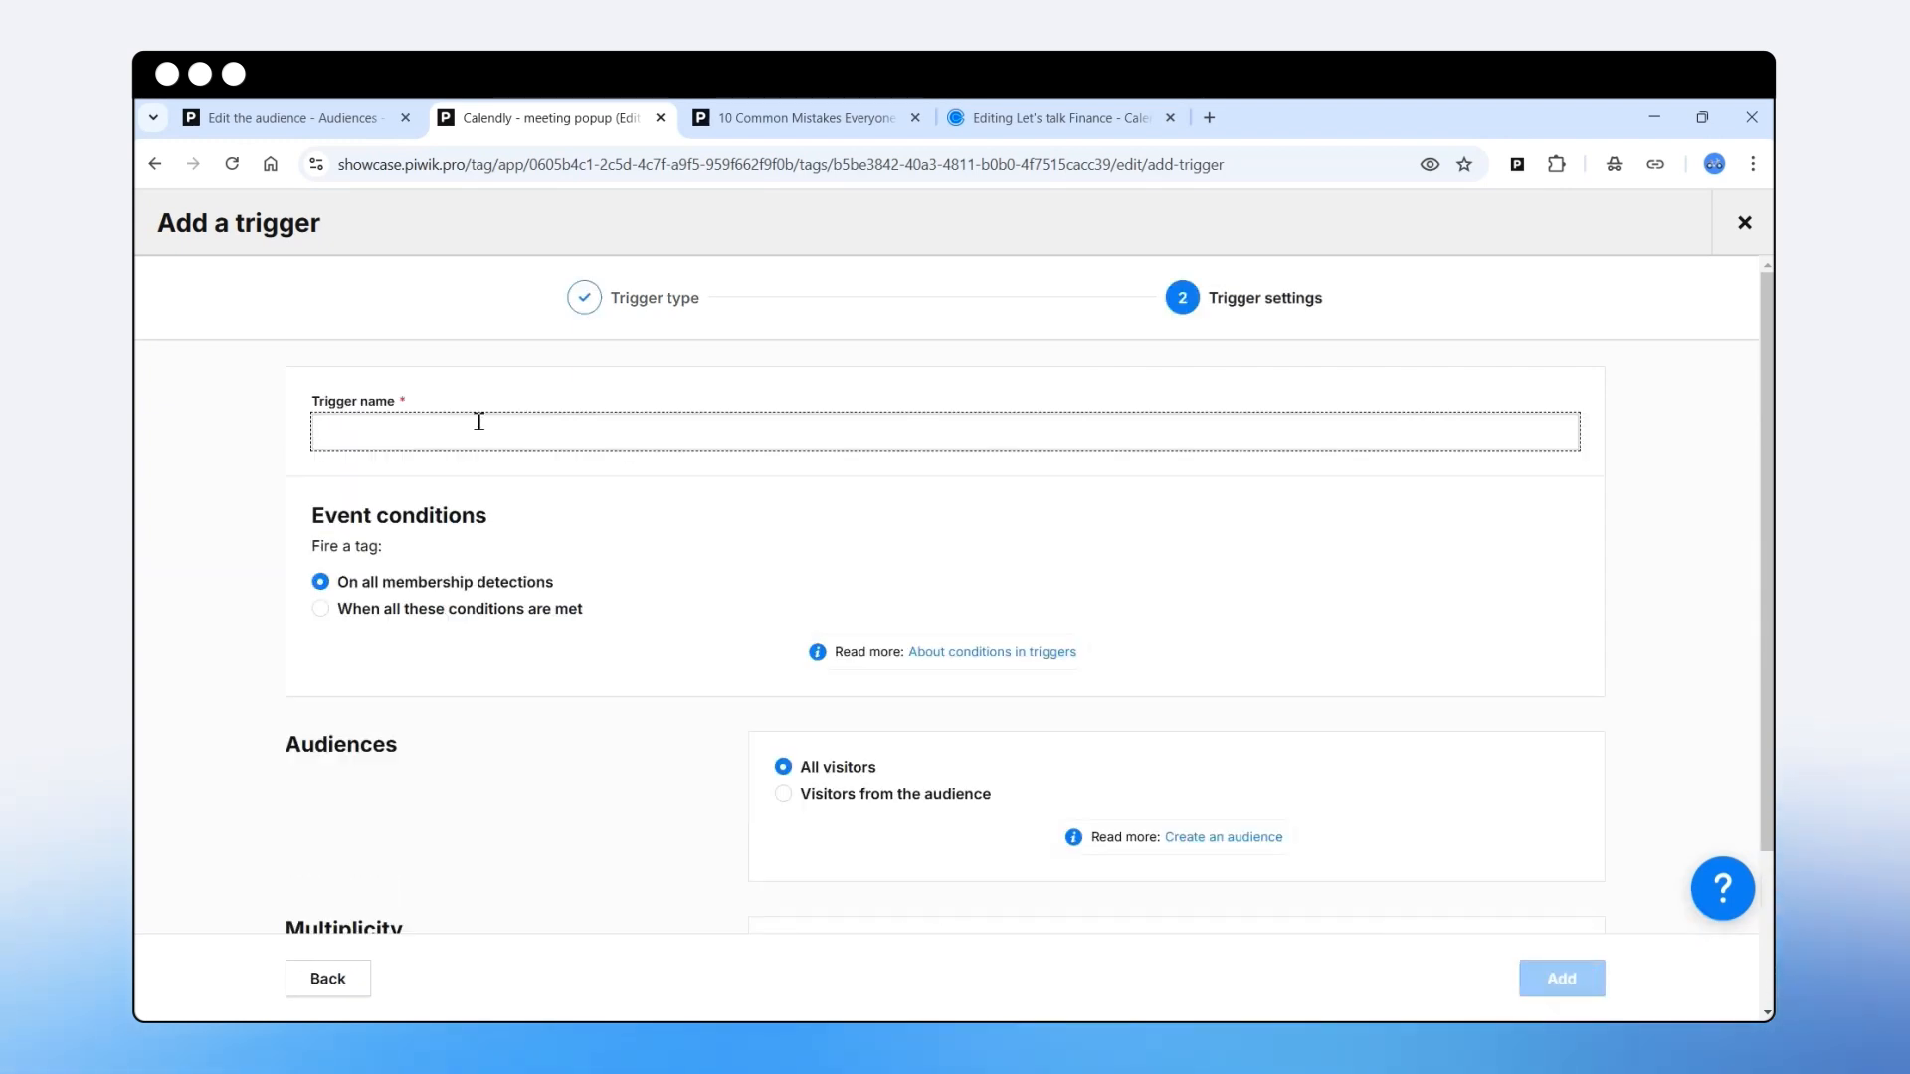
pyautogui.write('Calendly popup')
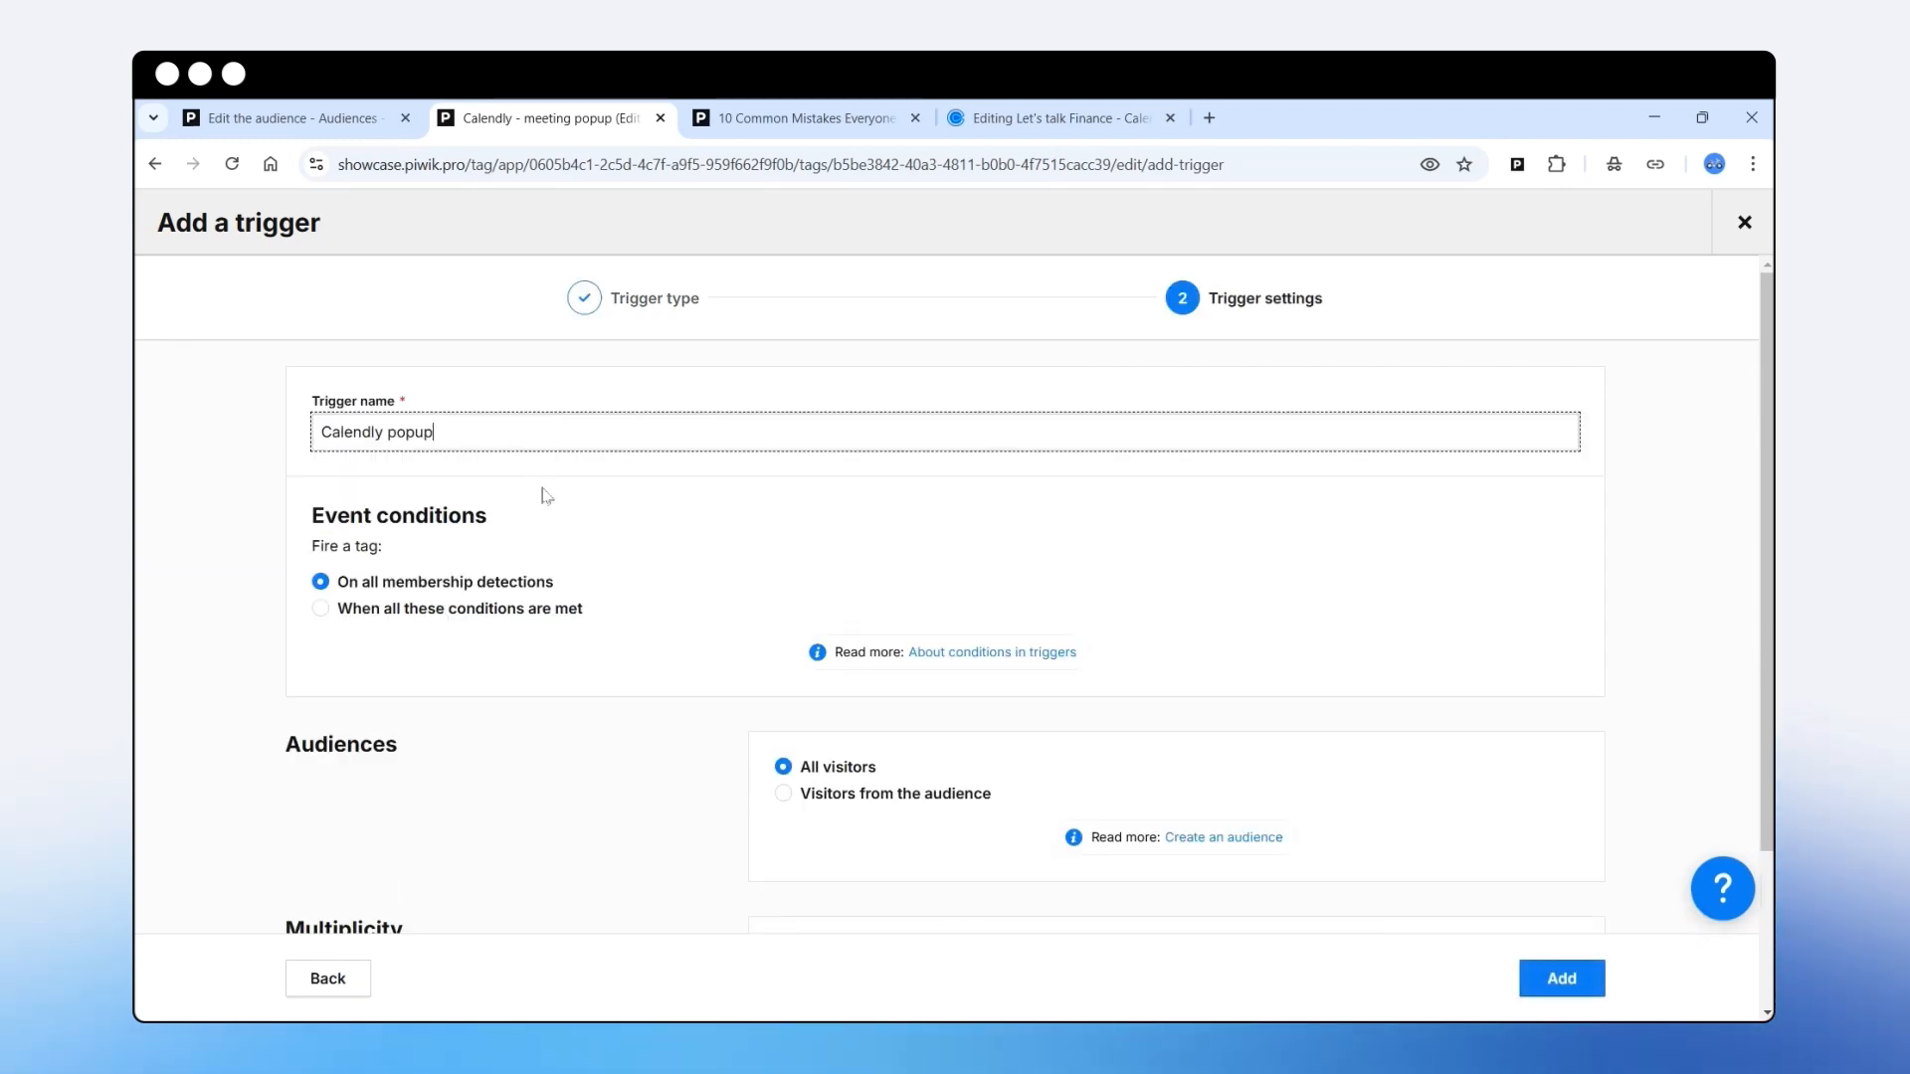
# Limit the trigger to visitors from the "Calendly pop up - Finance product call" audience and add it
pyautogui.scroll(-2, 513, 632)
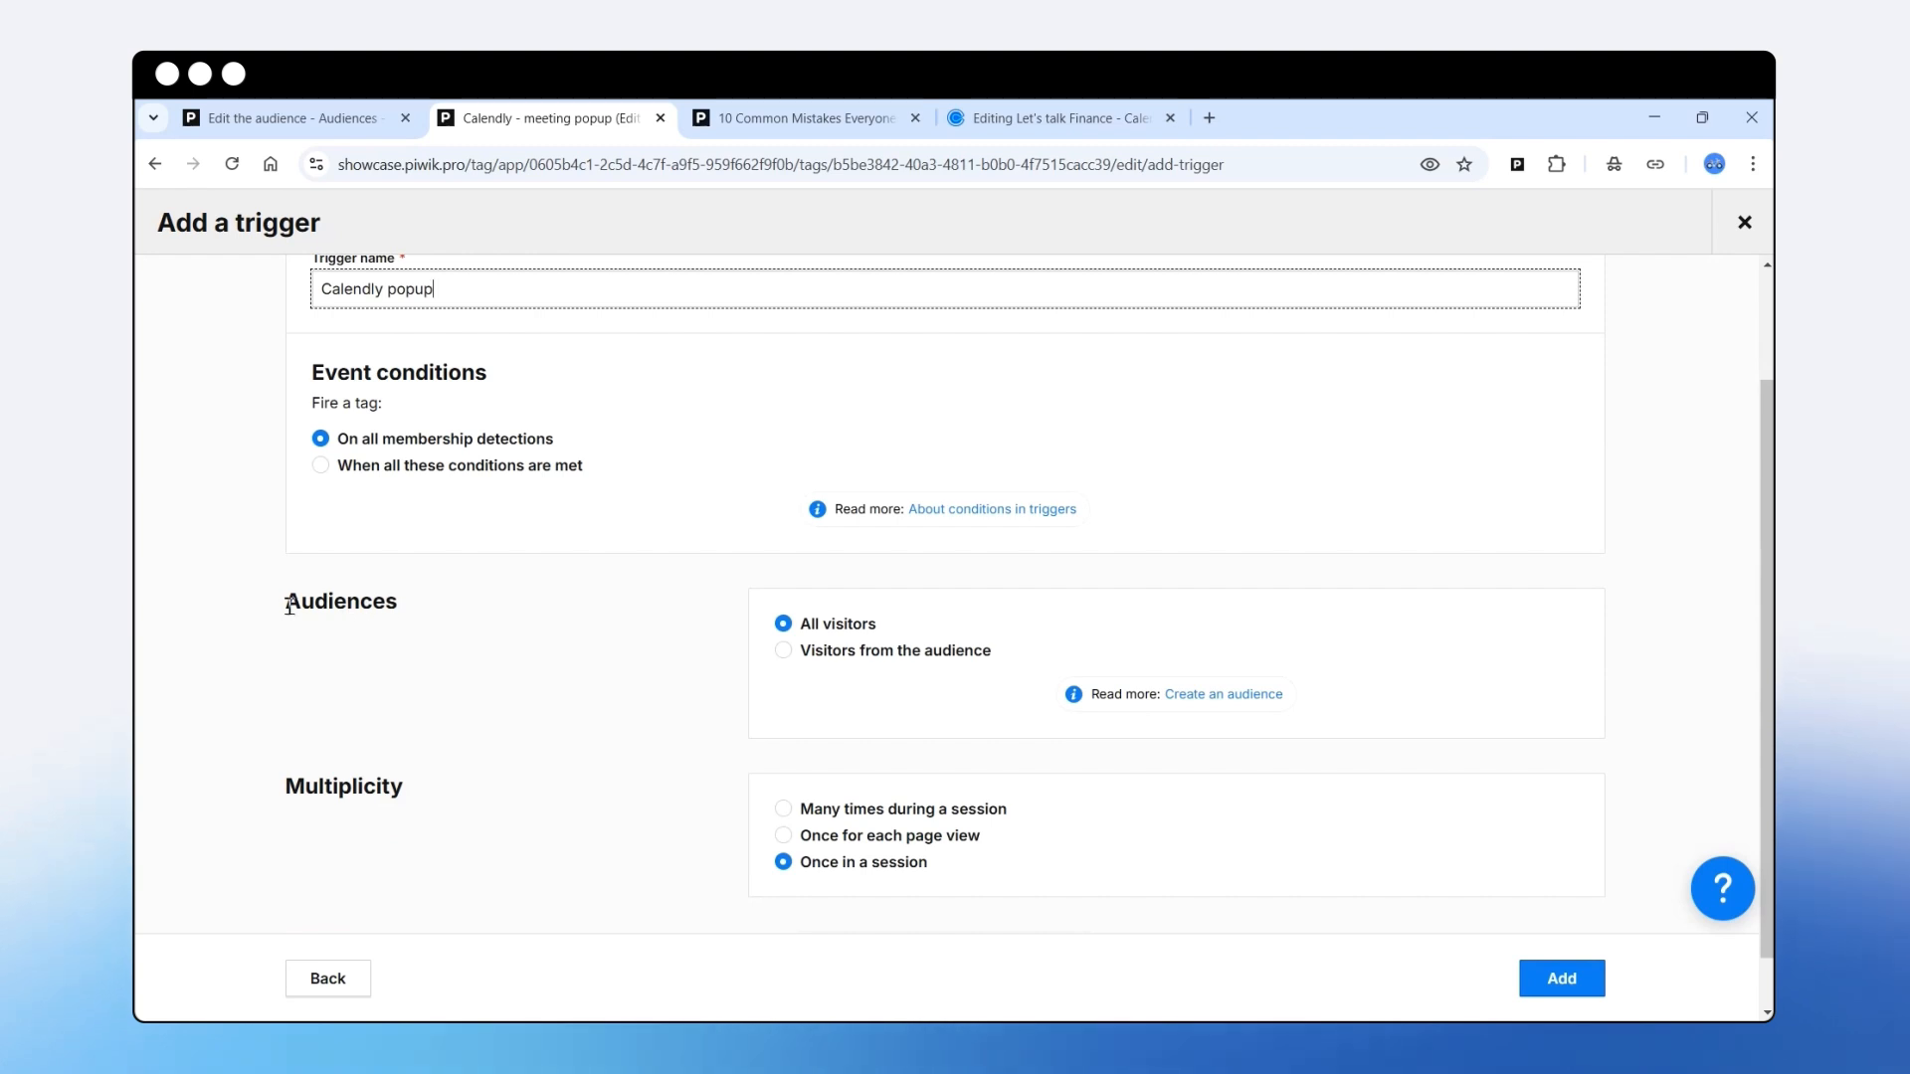
pyautogui.moveTo(286, 601); pyautogui.dragTo(396, 601)
pyautogui.click(784, 653)
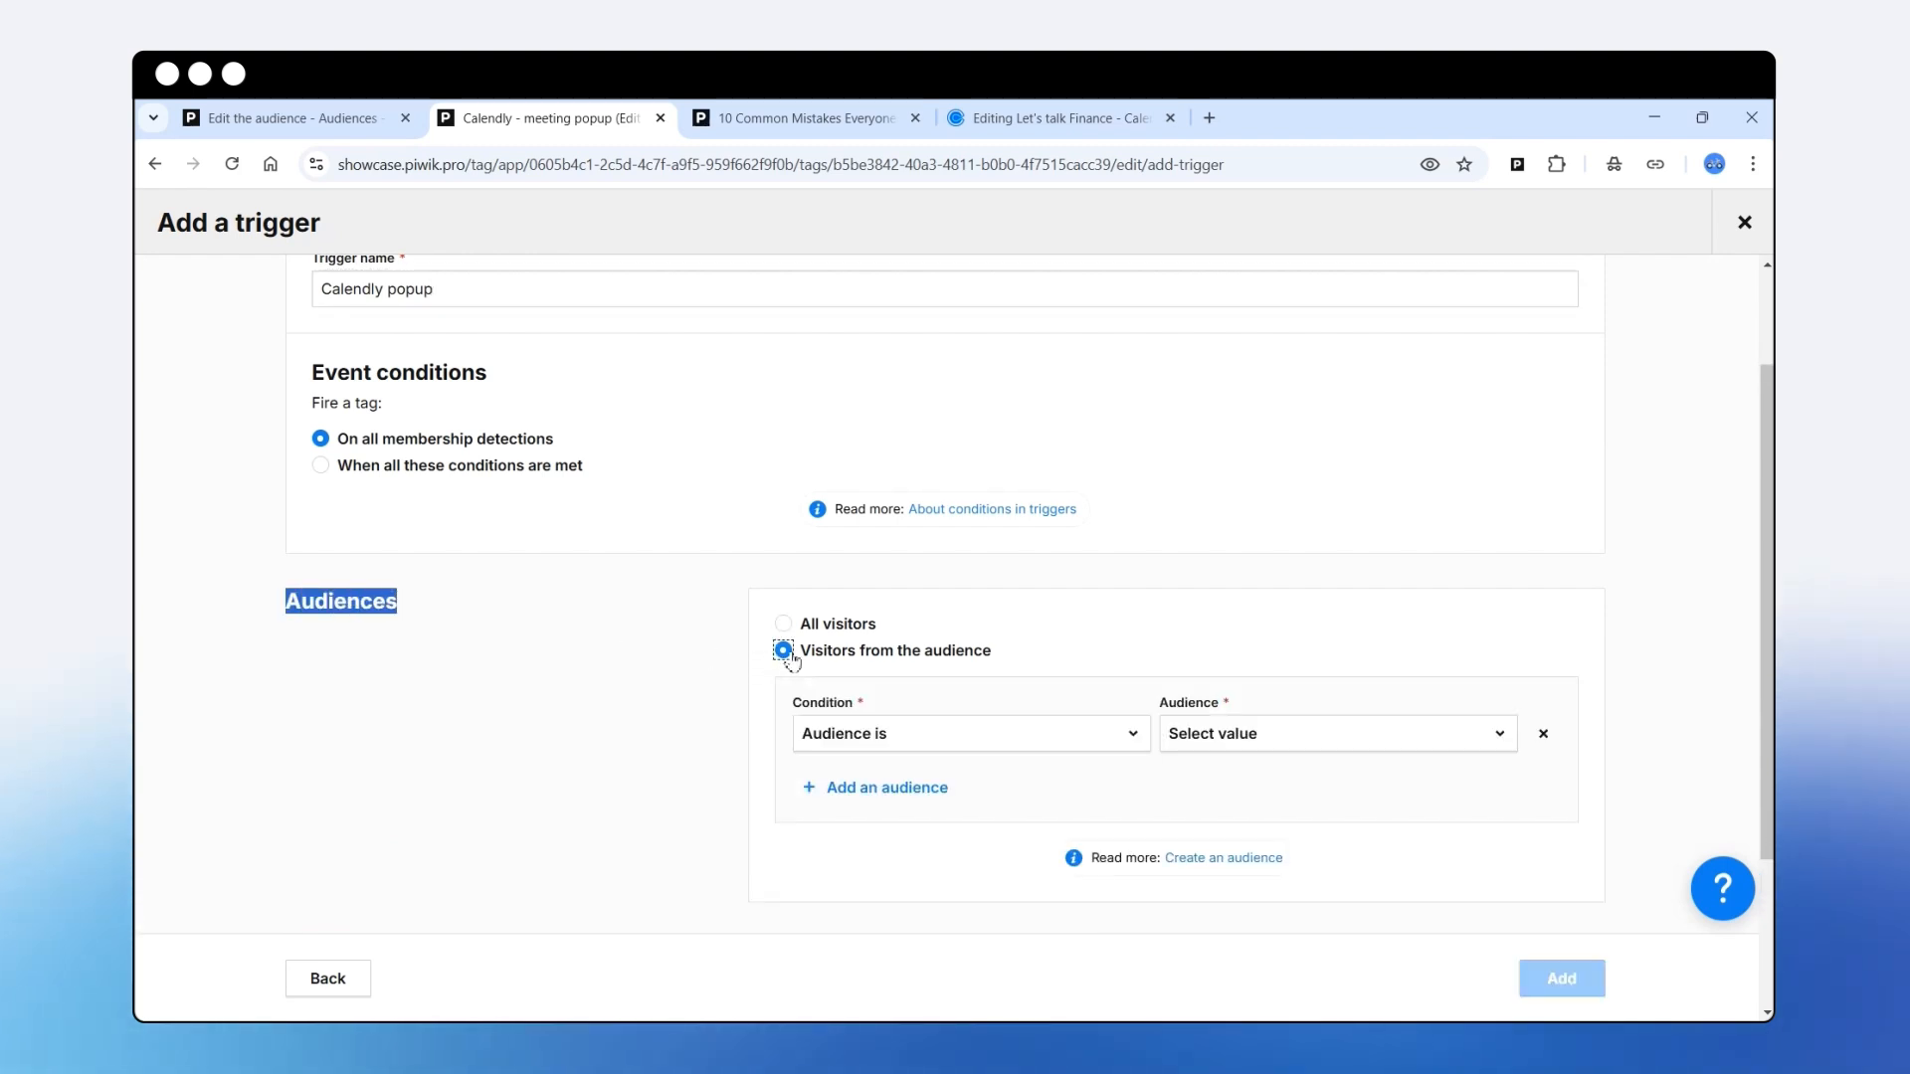
pyautogui.click(1259, 742)
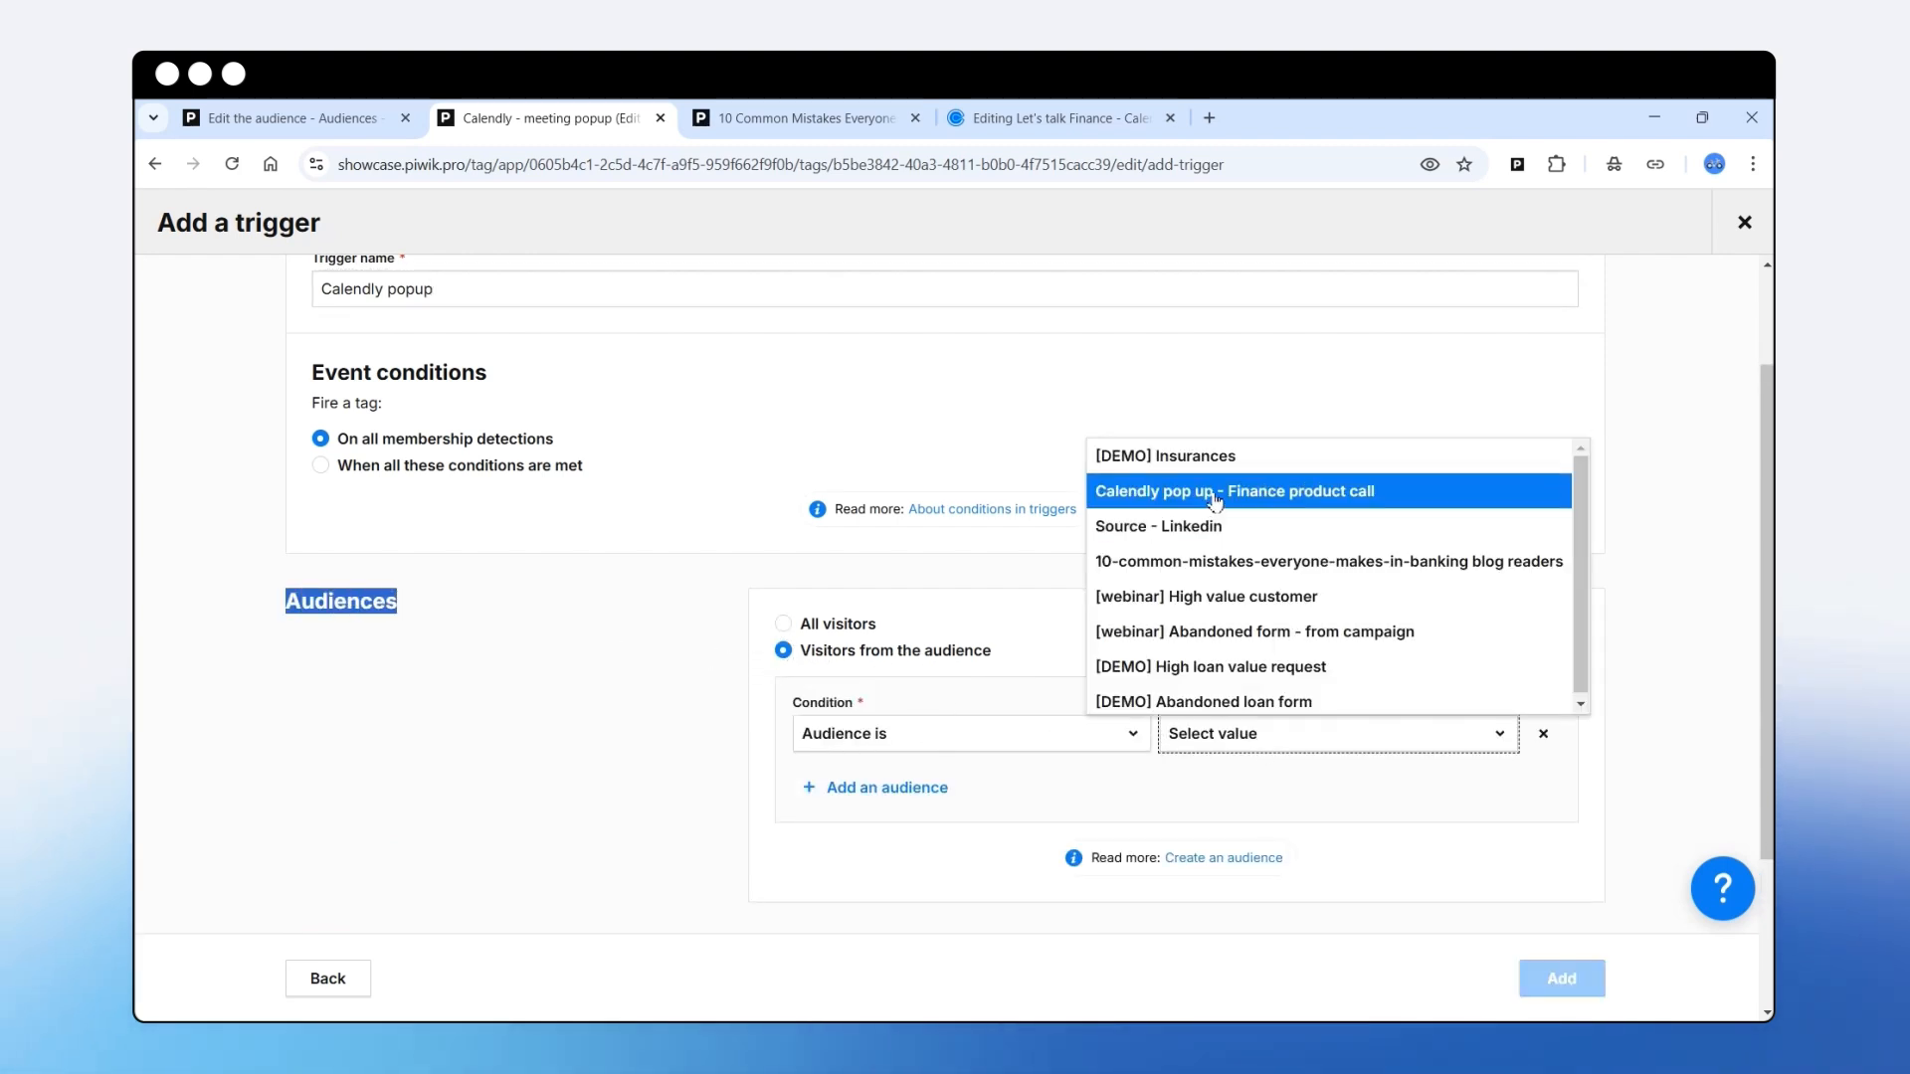
pyautogui.click(1295, 492)
pyautogui.click(1562, 979)
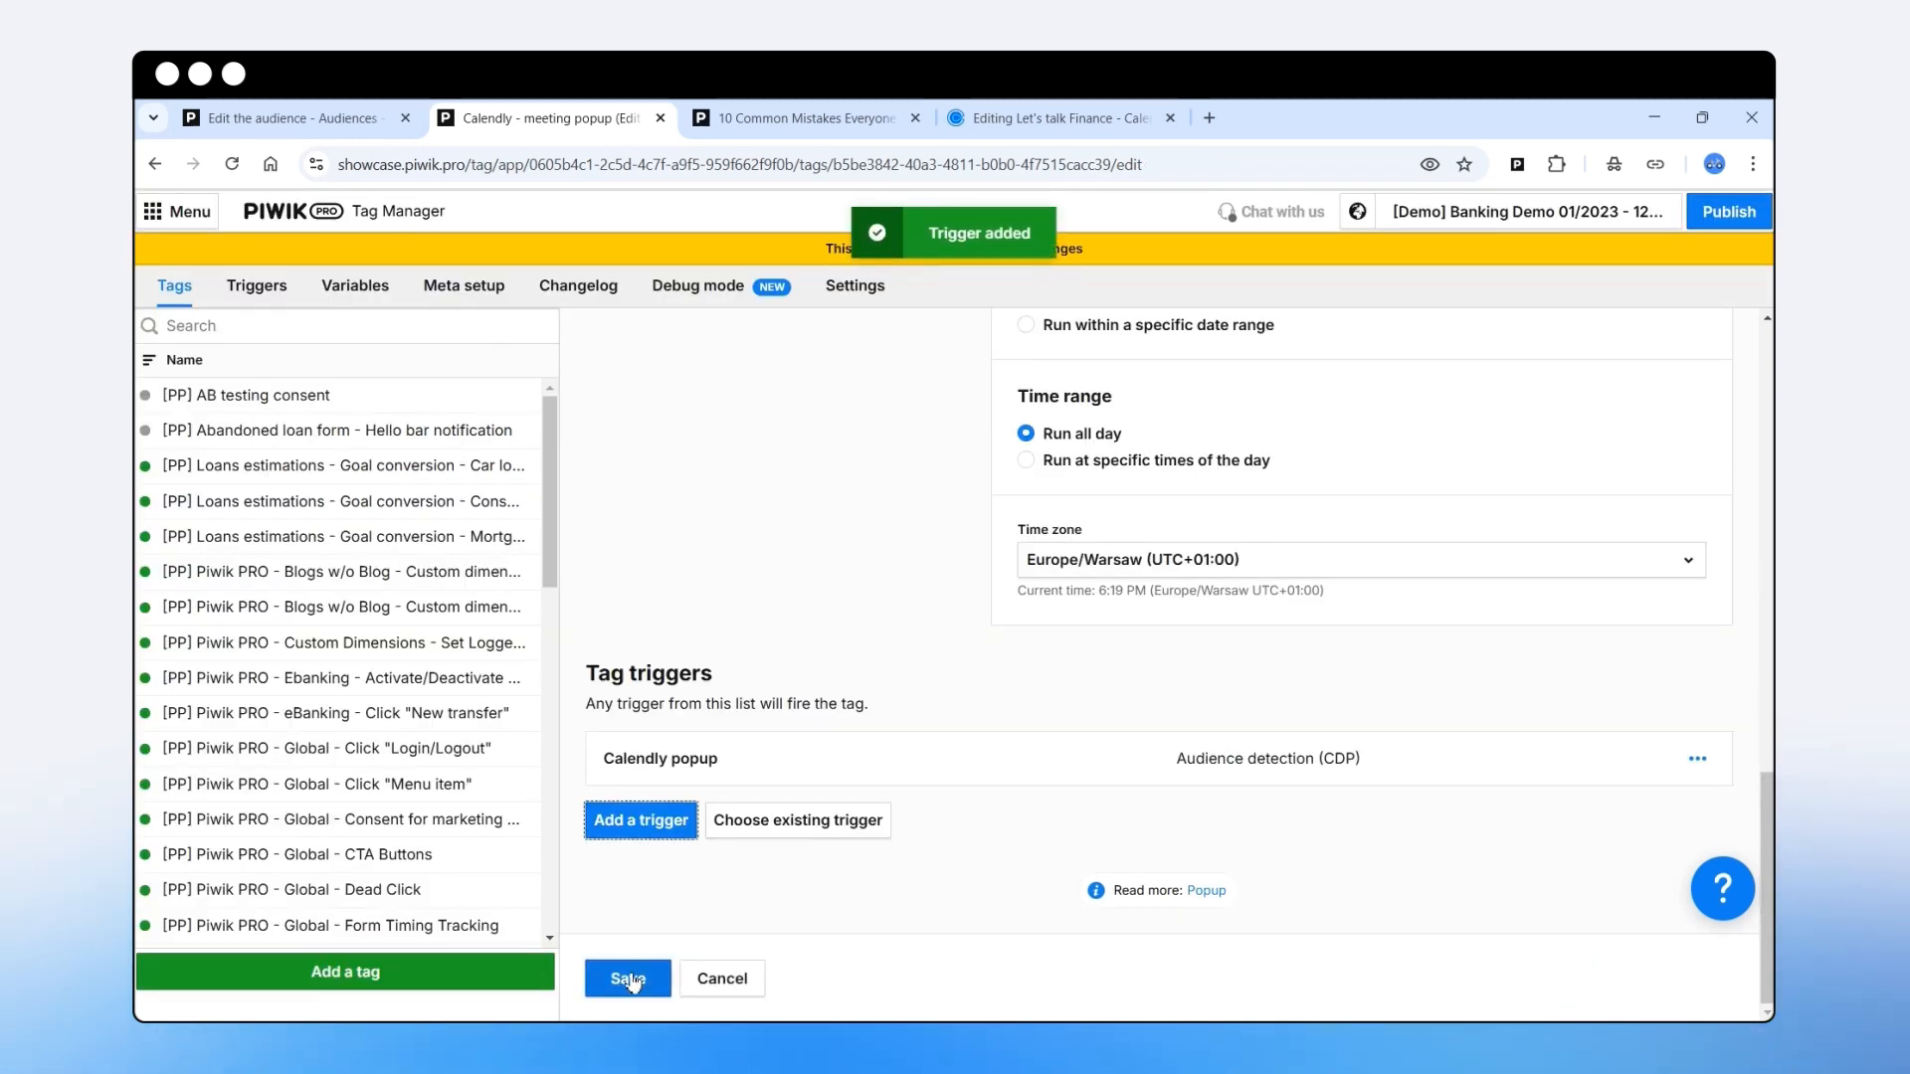
pyautogui.click(629, 981)
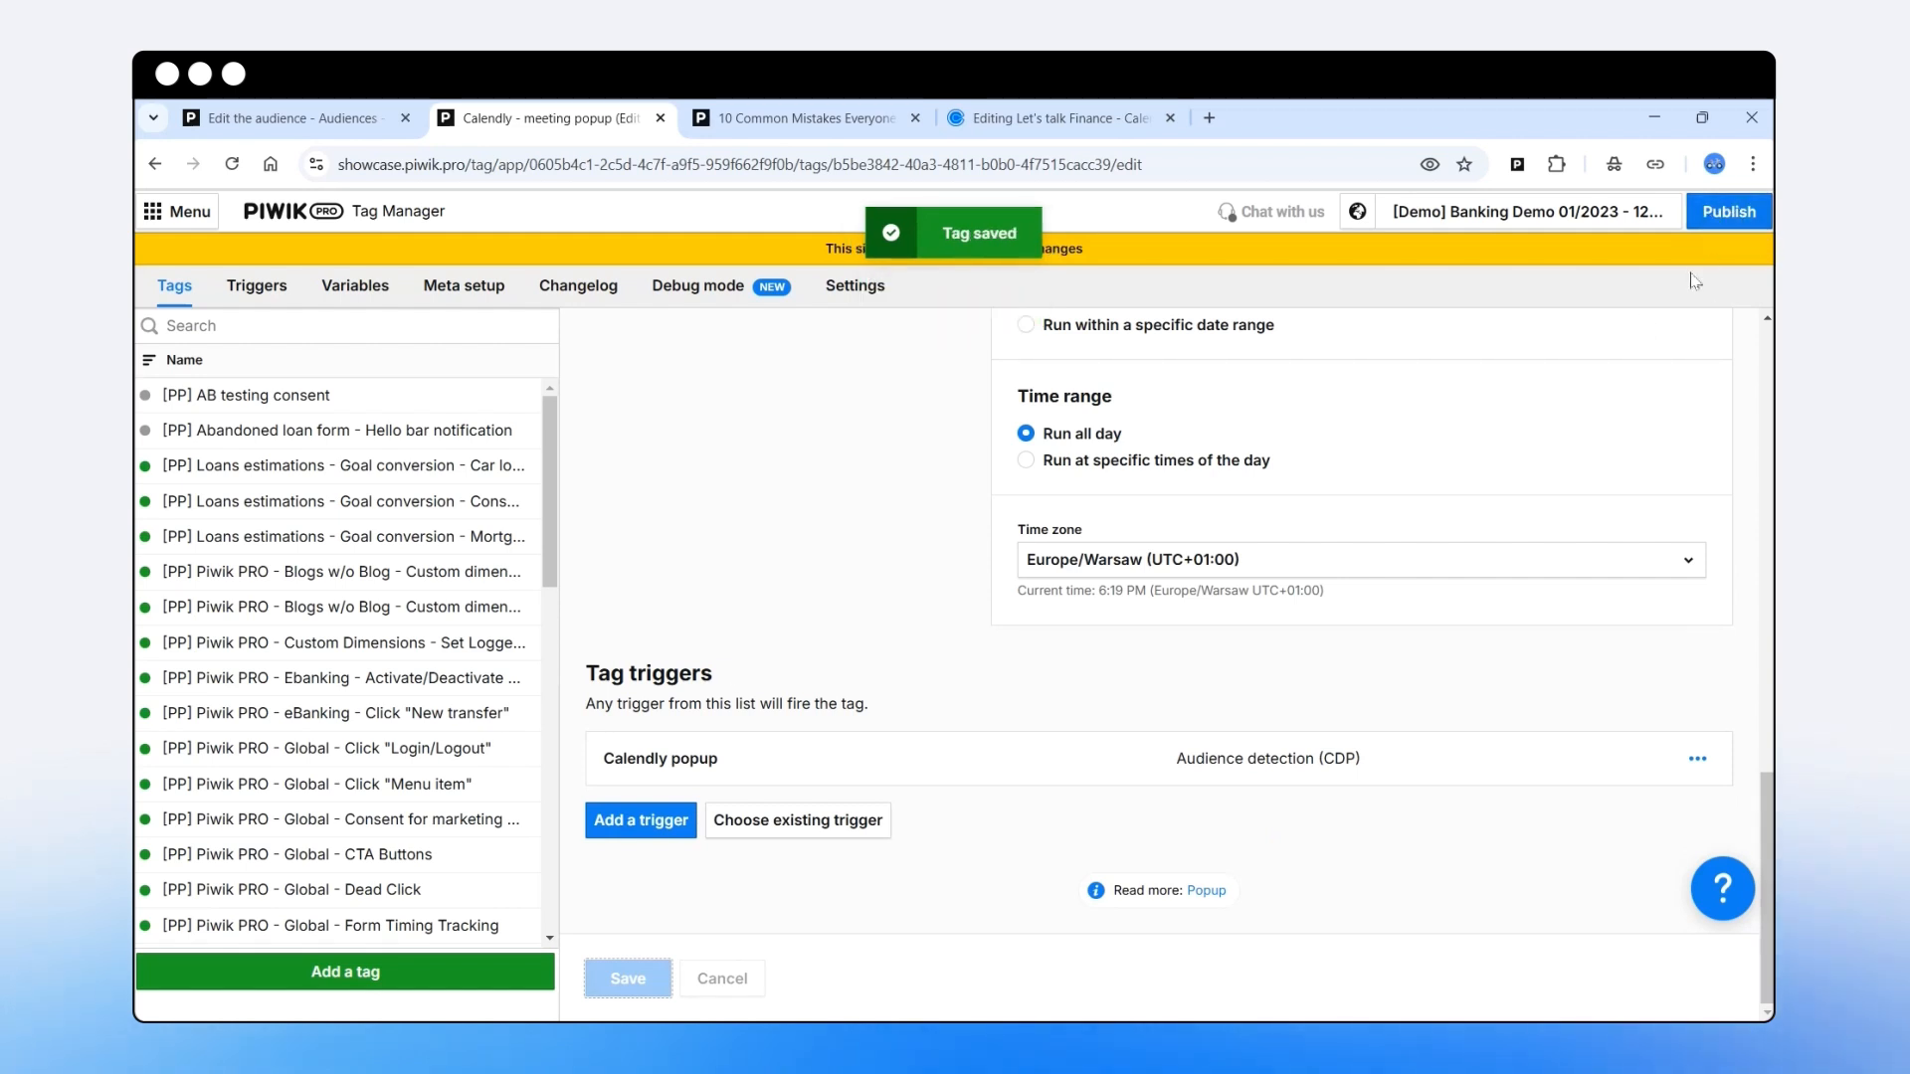
pyautogui.click(695, 302)
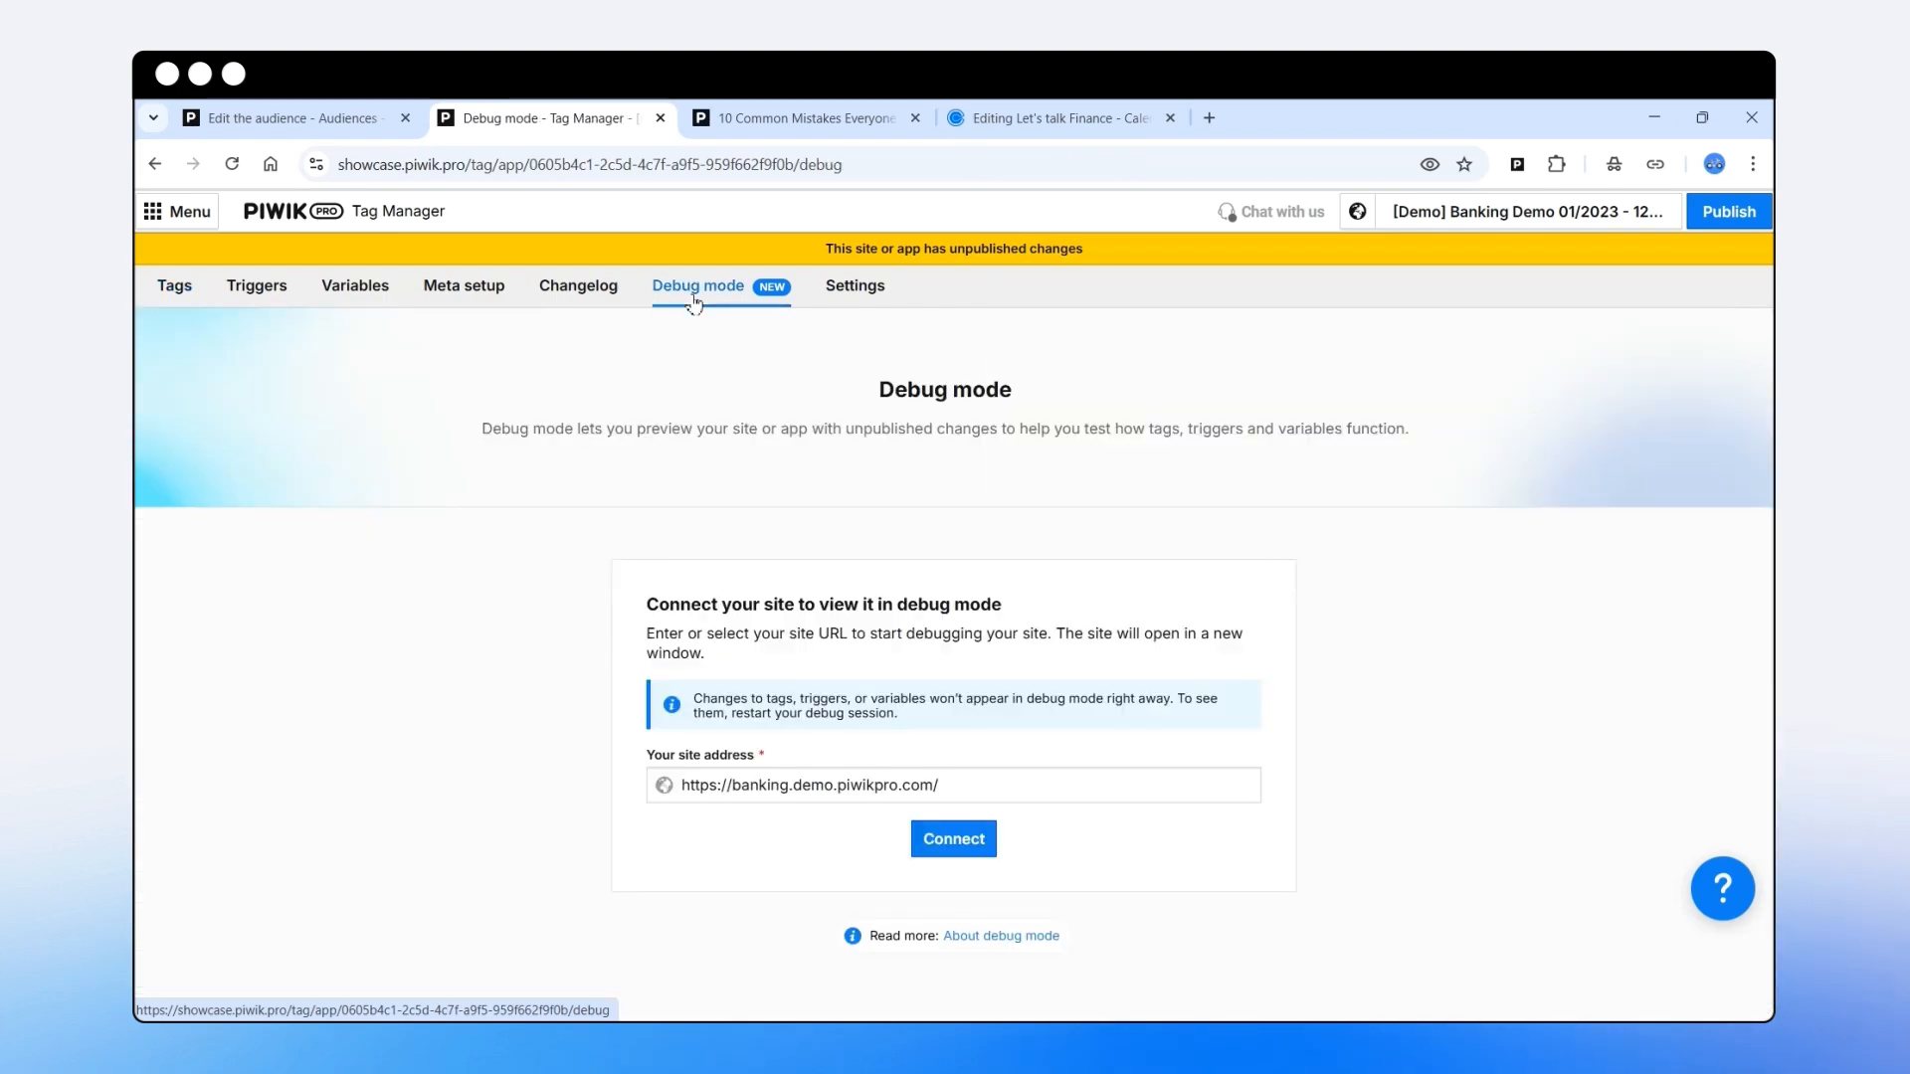
pyautogui.click(957, 838)
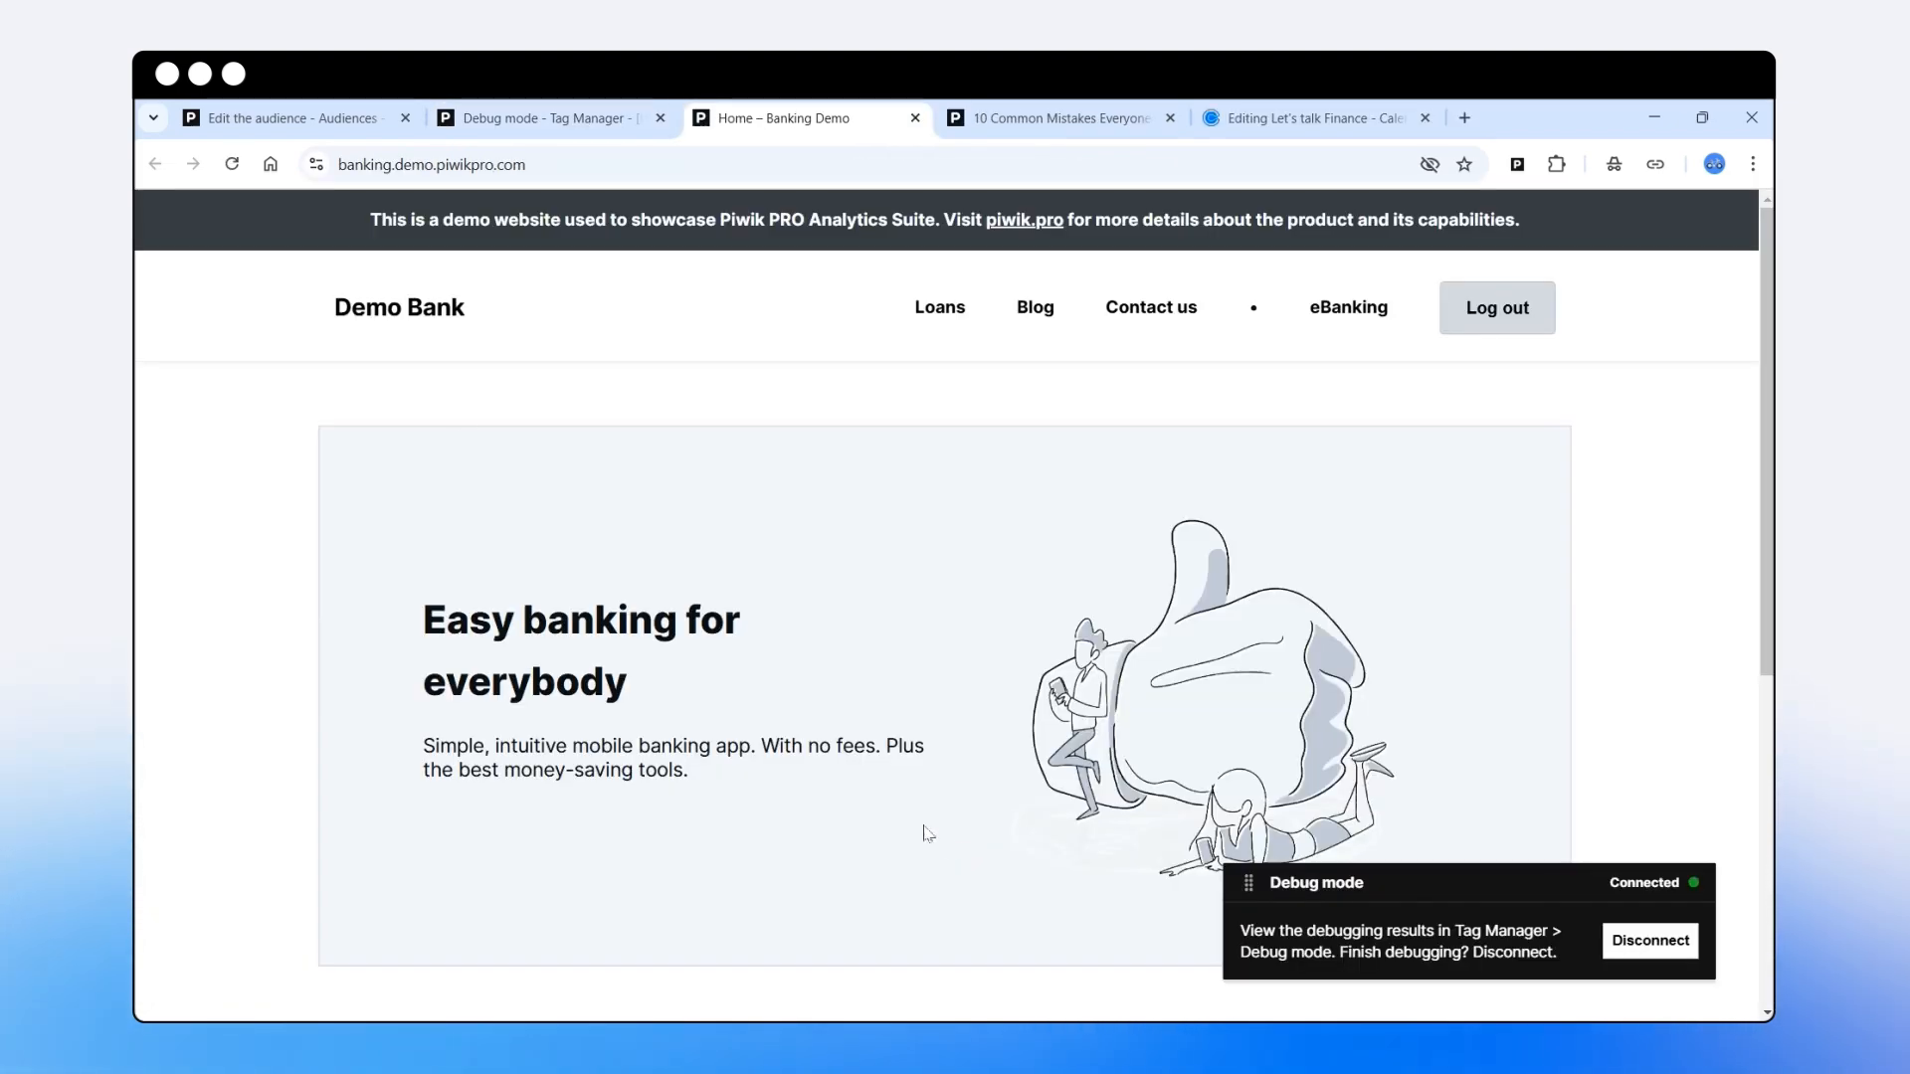
# Switch to the Audiences tab and check the event count condition of the "Calendly pop up - Finance product call" audience
pyautogui.click(297, 120)
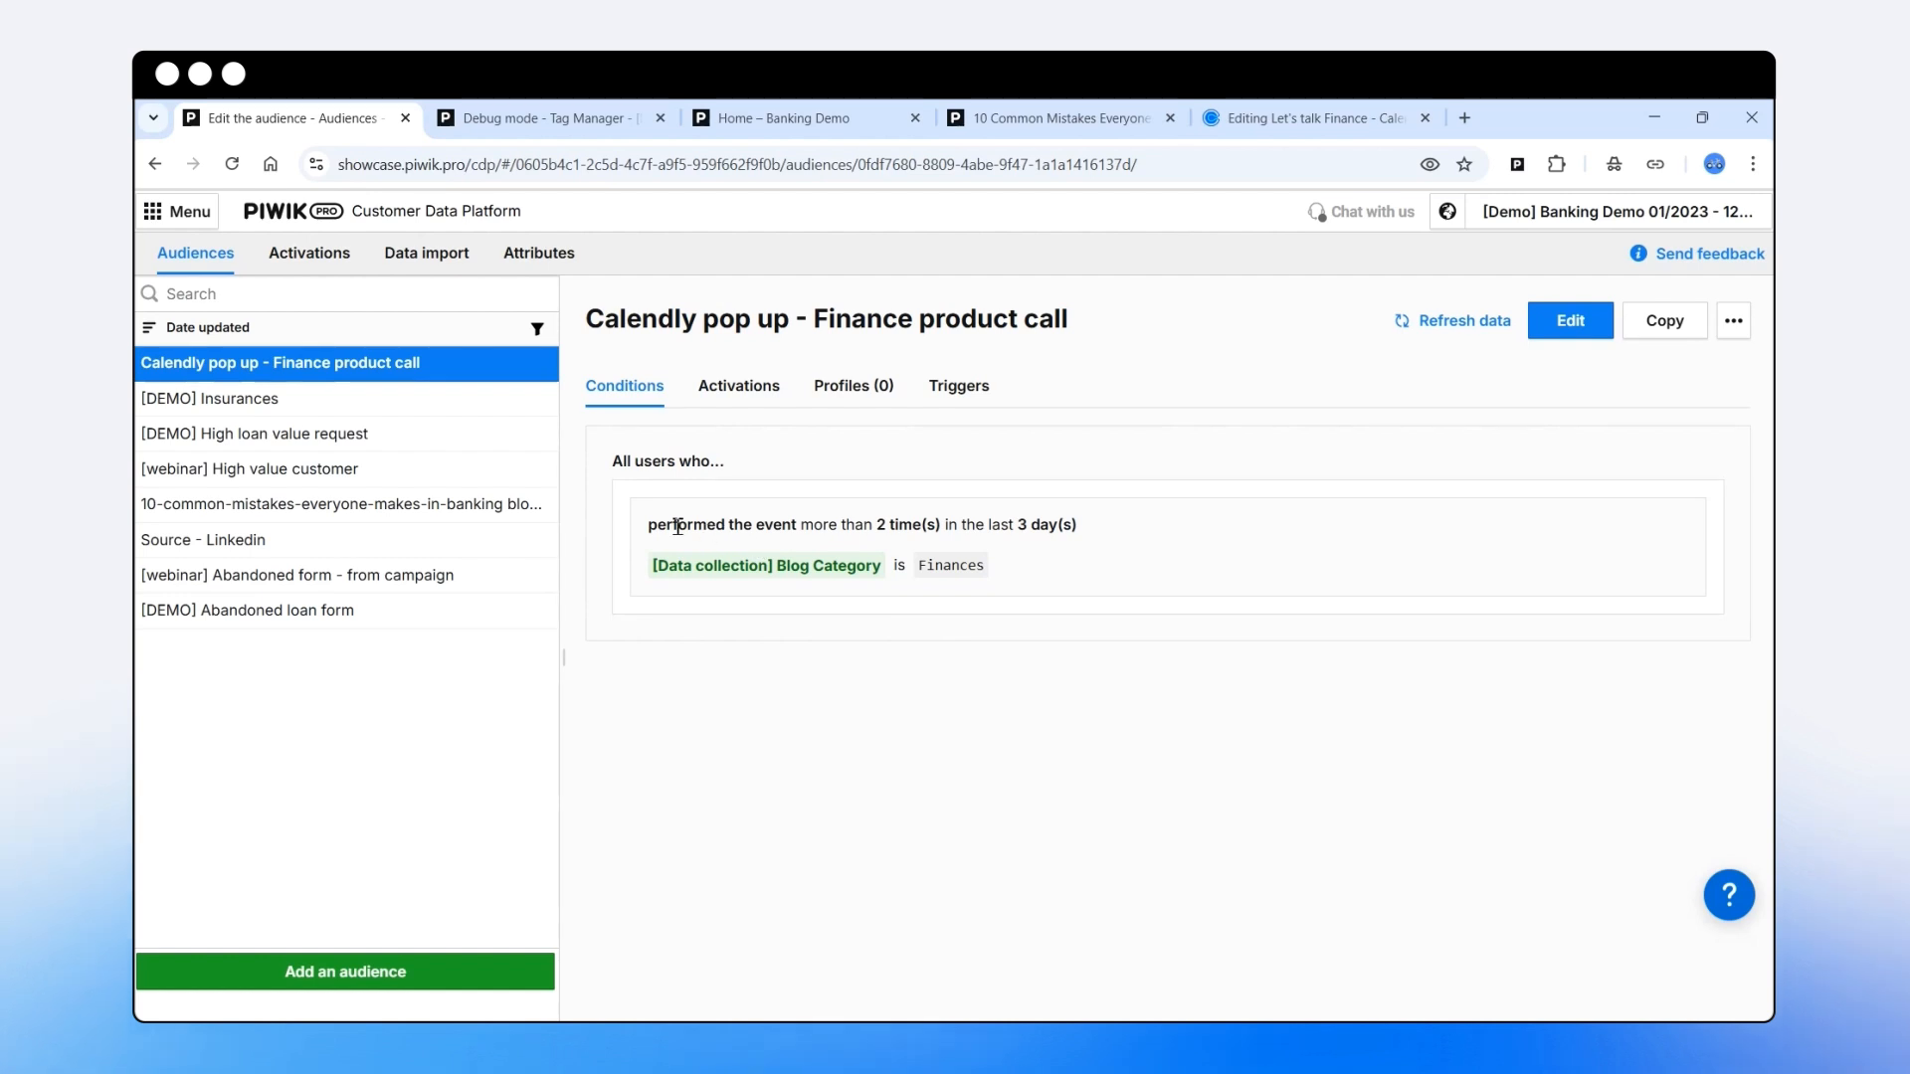
pyautogui.moveTo(677, 526); pyautogui.dragTo(905, 528)
pyautogui.click(905, 509)
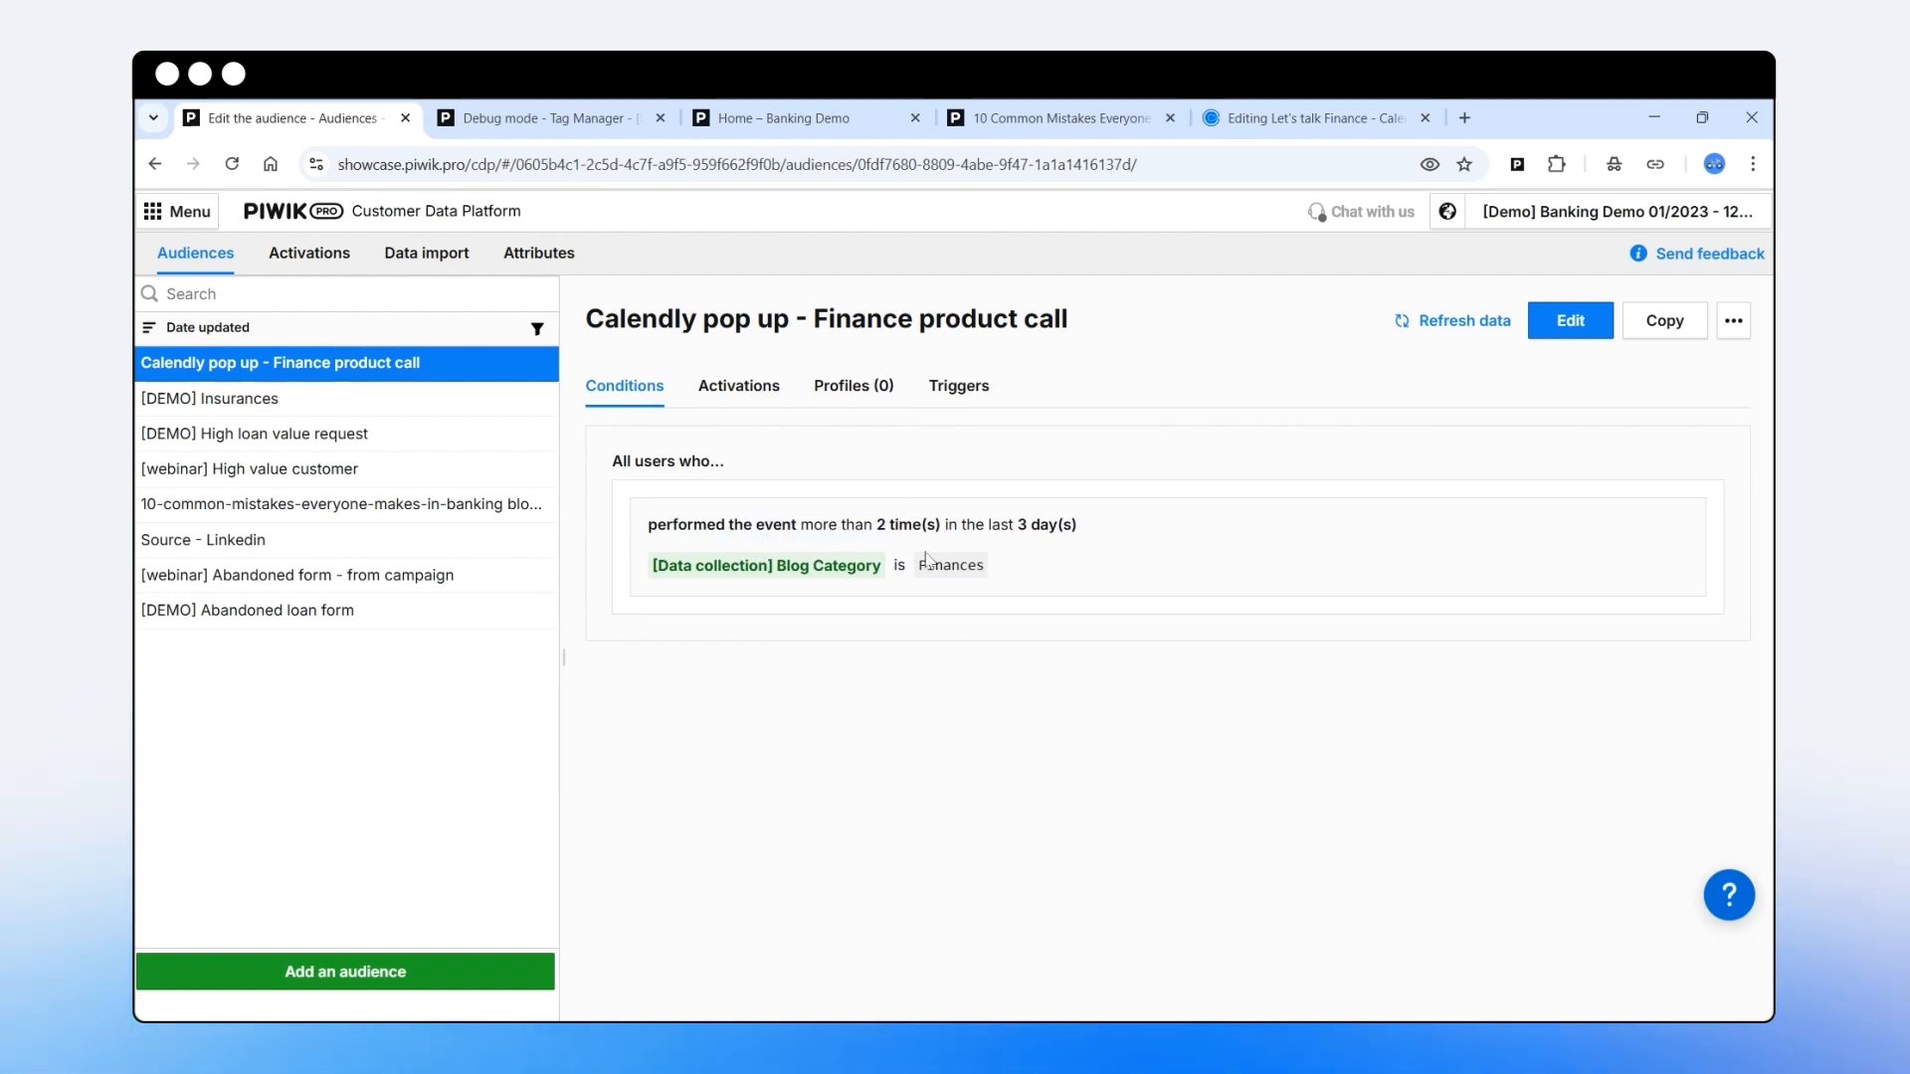
pyautogui.moveTo(838, 524); pyautogui.dragTo(939, 526)
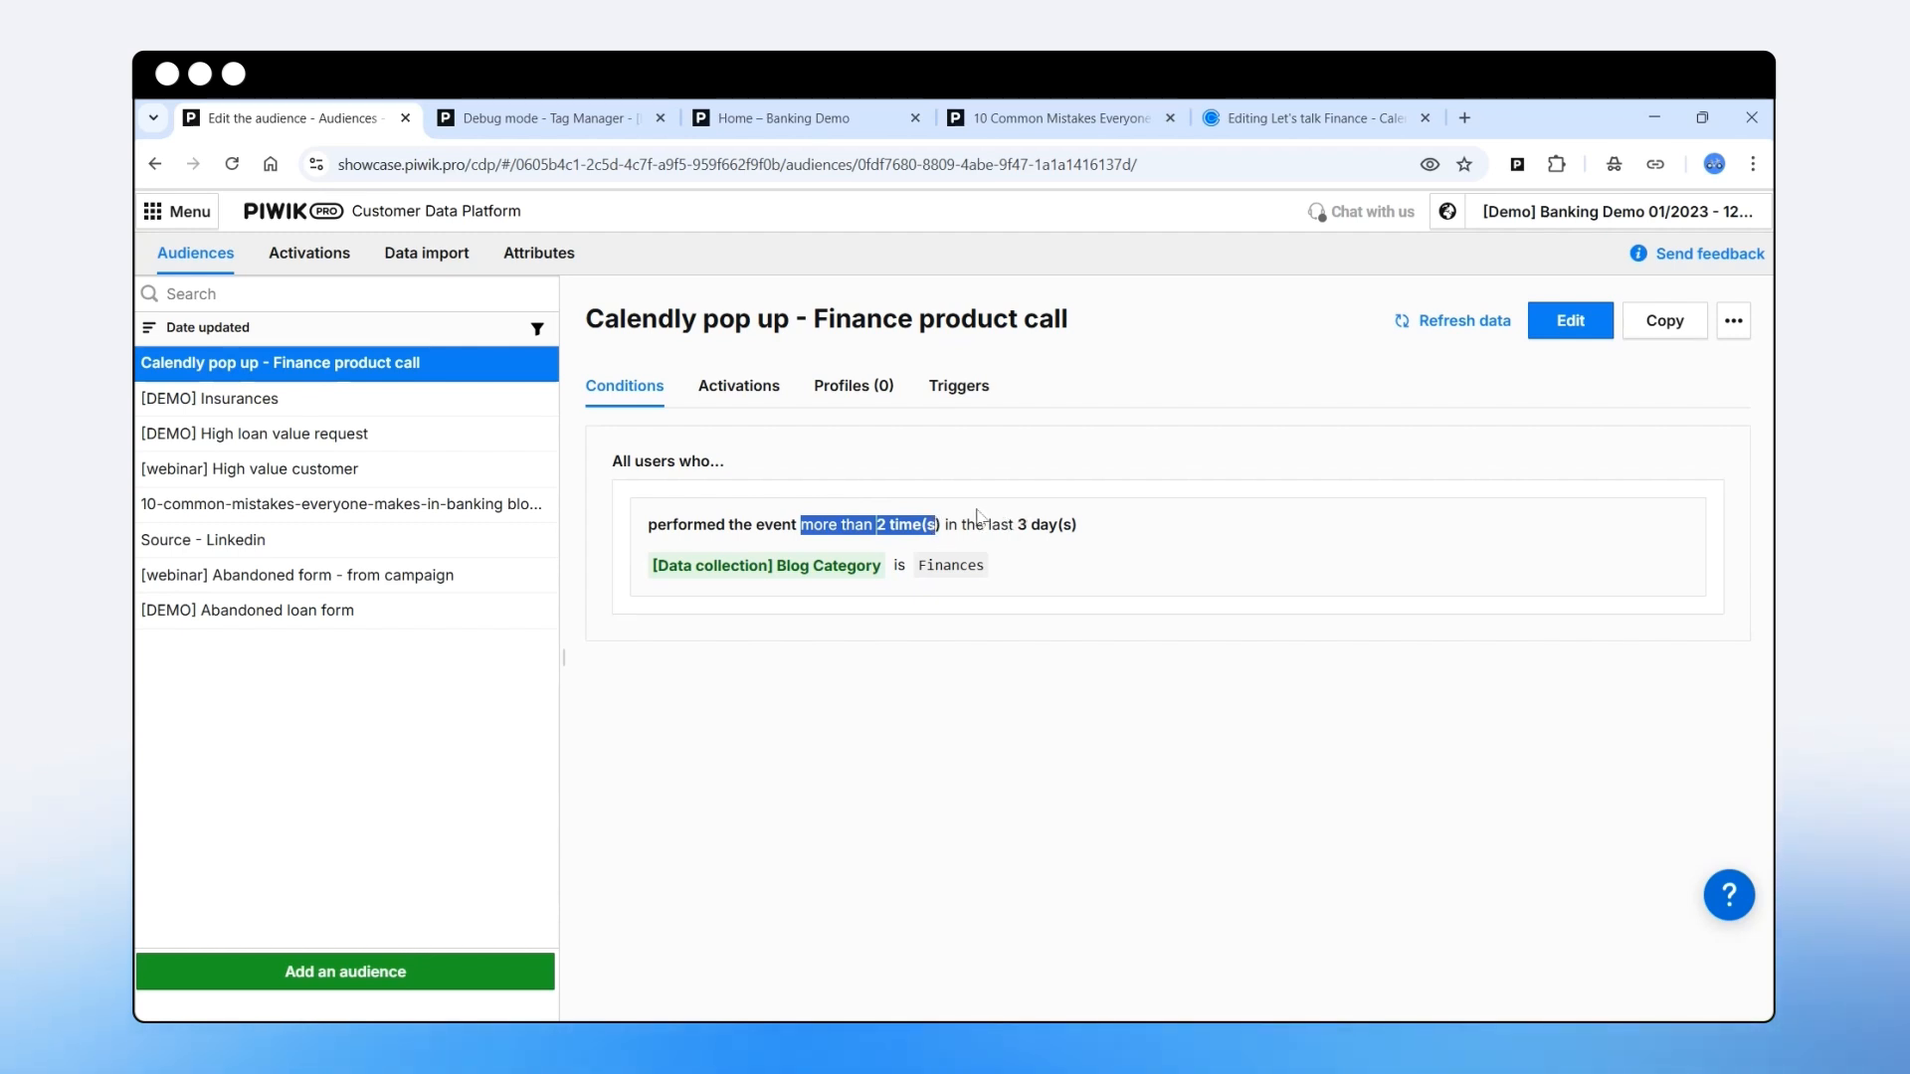
# Return to the Demo Bank site and open the blog post "10 Common Mistakes Everyone Makes In Banking"
pyautogui.click(553, 117)
pyautogui.click(694, 128)
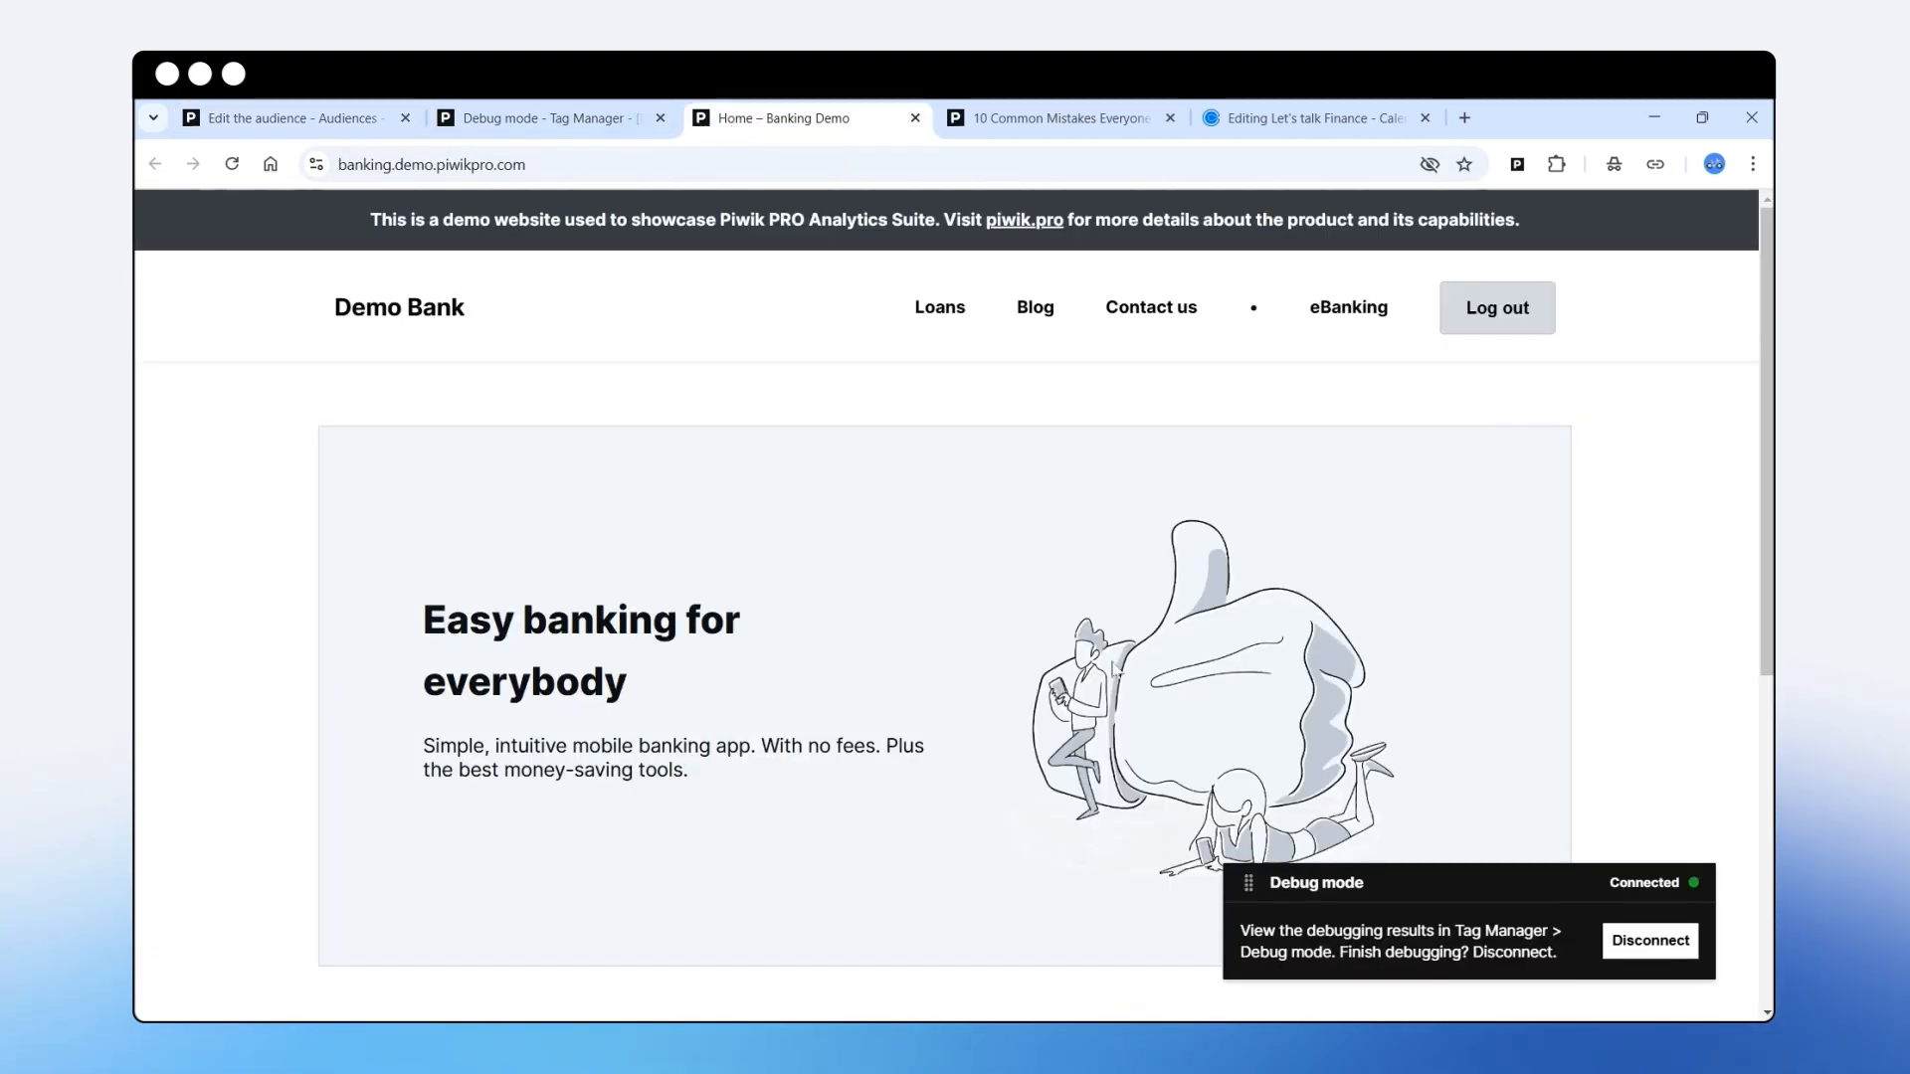
pyautogui.click(1034, 318)
pyautogui.scroll(-2, 810, 648)
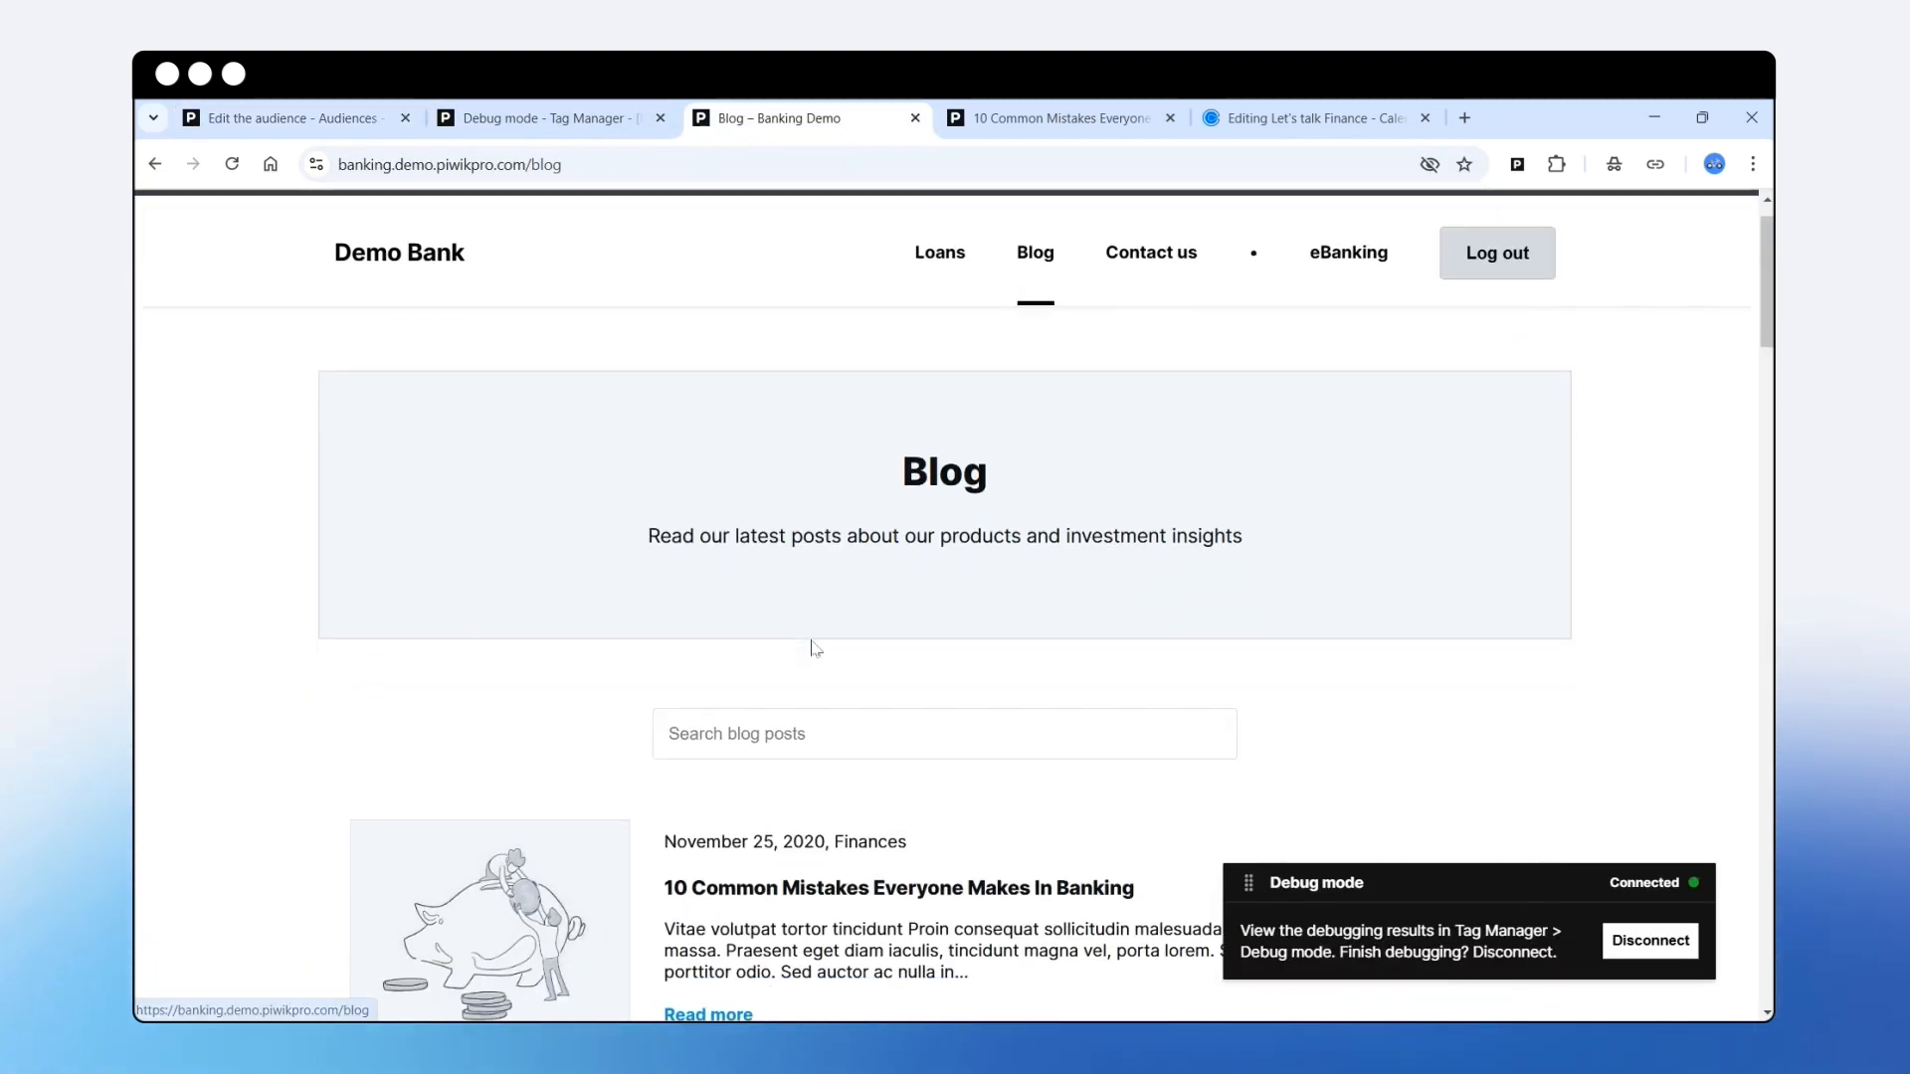
pyautogui.click(816, 732)
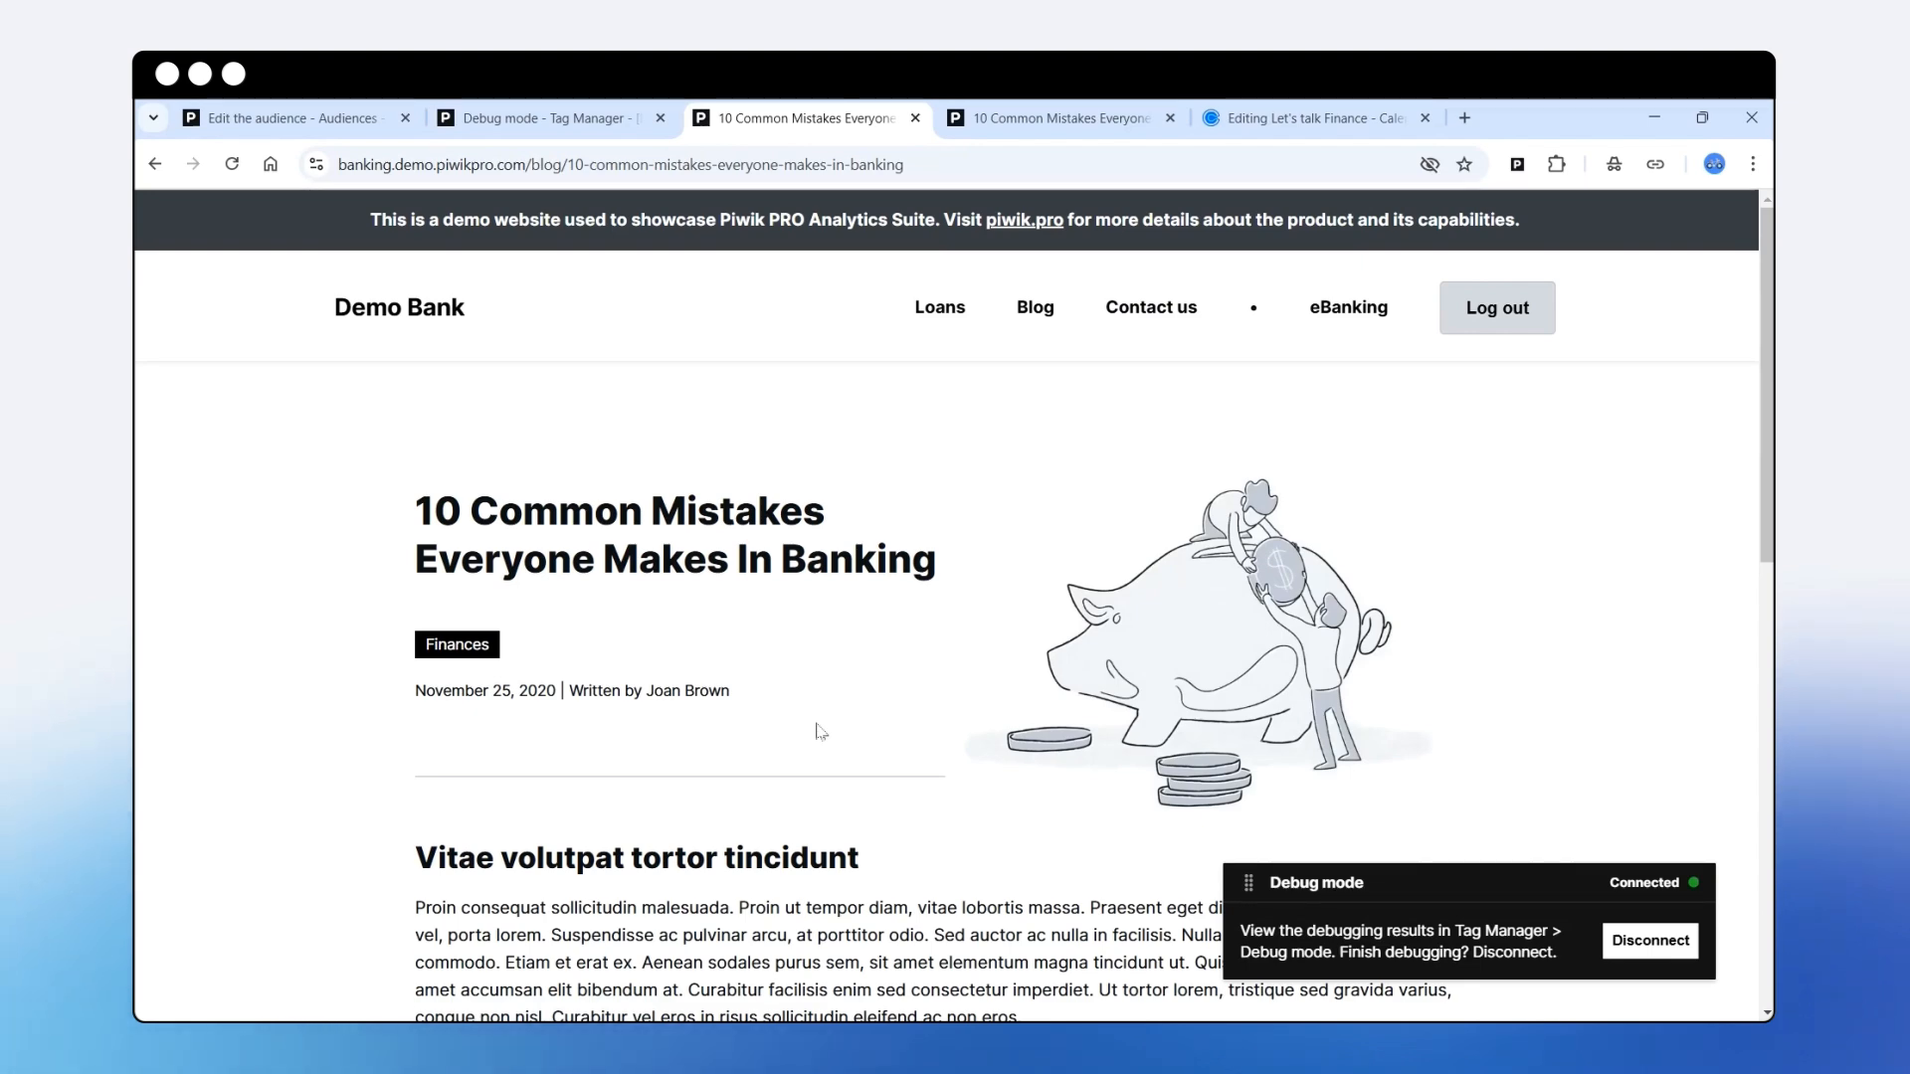
# Reload the Finances blog post several times to meet the audience condition and trigger the Calendly popup
pyautogui.click(233, 166)
pyautogui.click(233, 167)
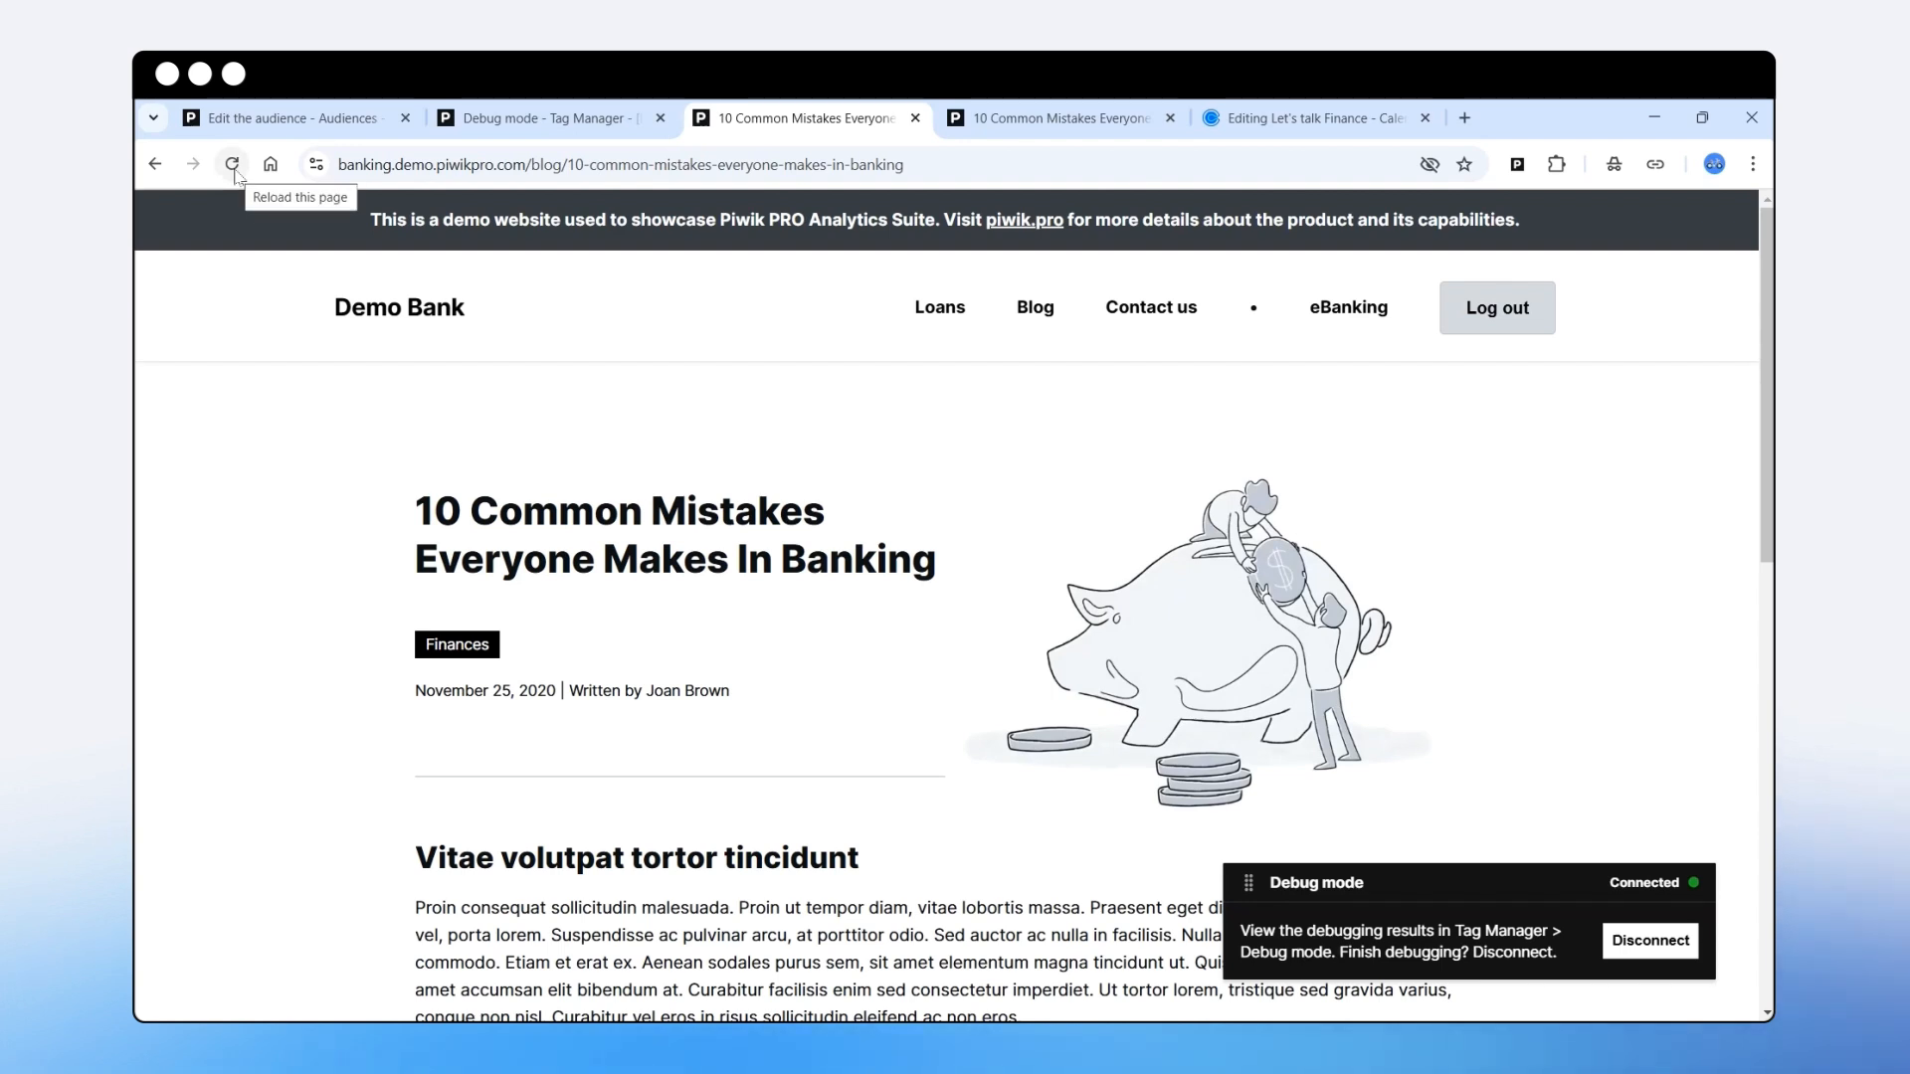
pyautogui.click(235, 169)
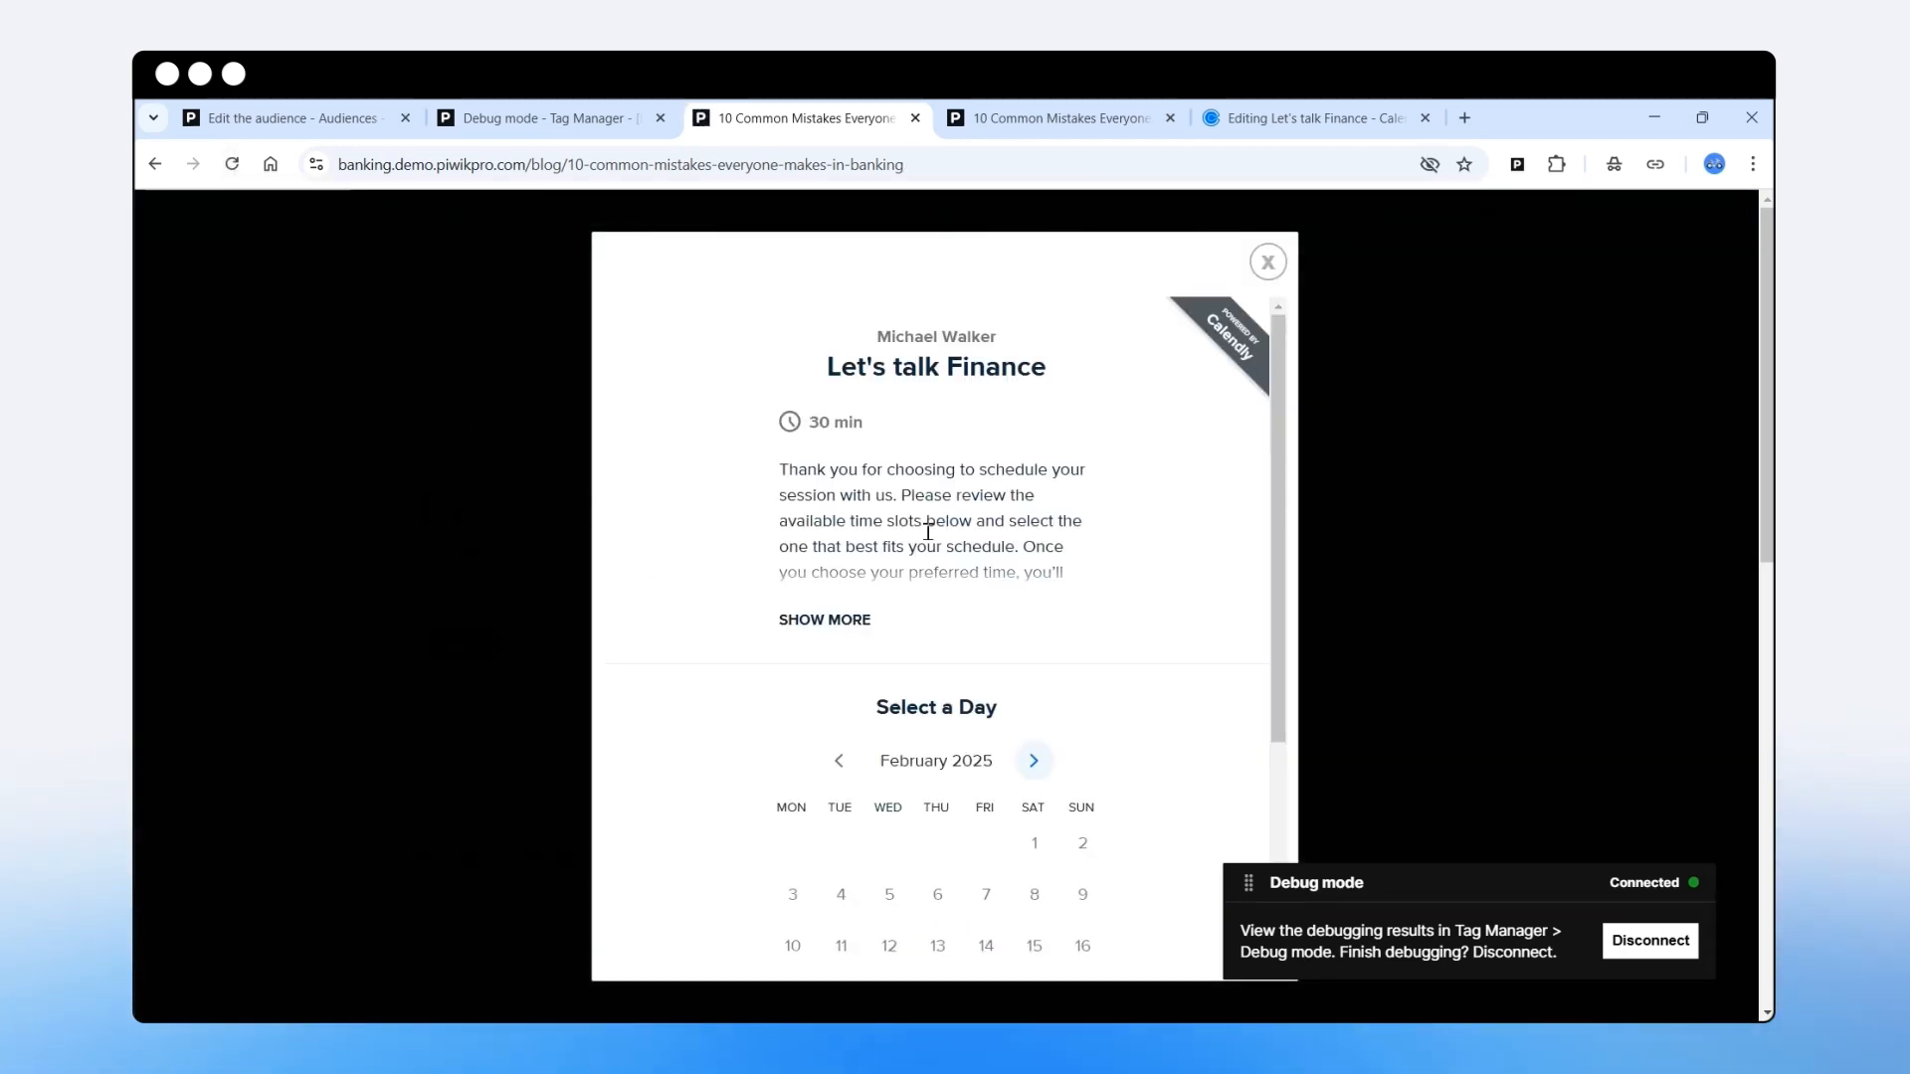
# Choose February 20, 2025 at 22:30 in the Calendly popup and continue to the booking details form
pyautogui.scroll(-3, 913, 488)
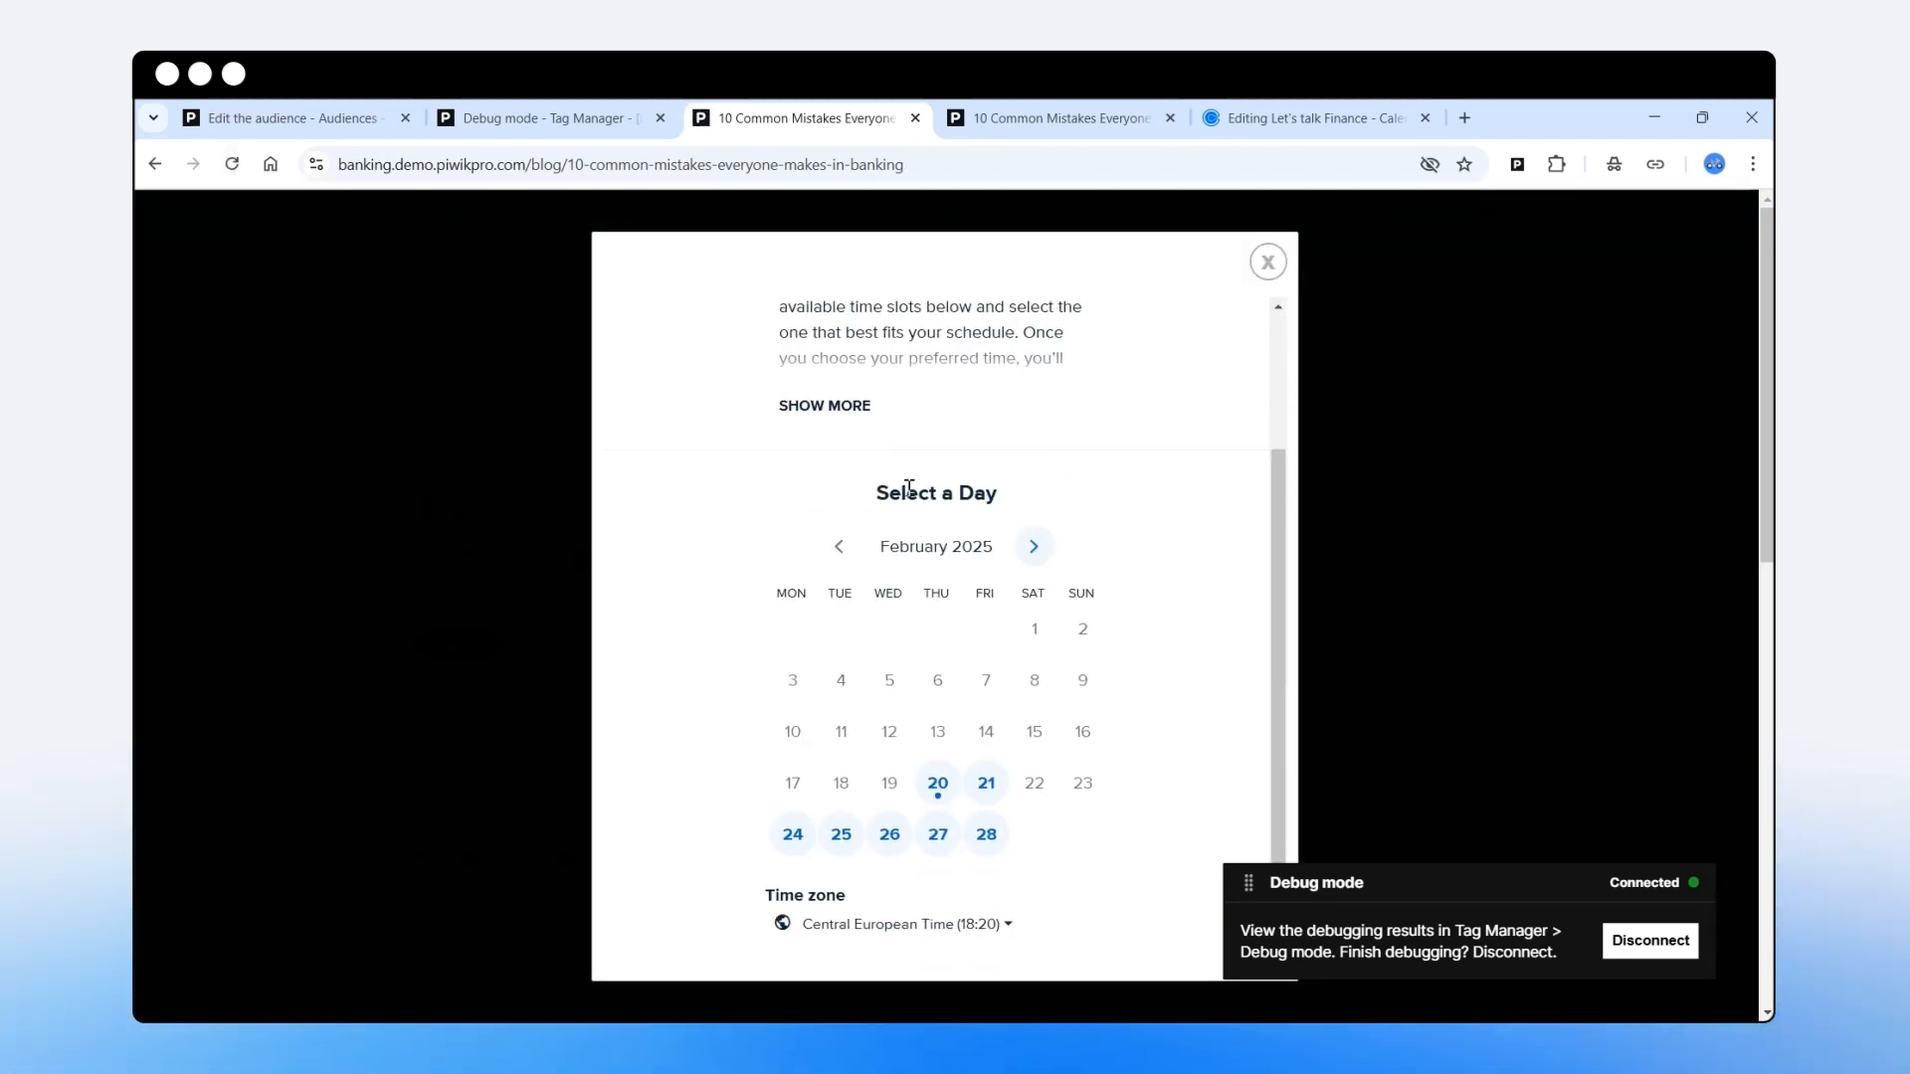
pyautogui.click(938, 712)
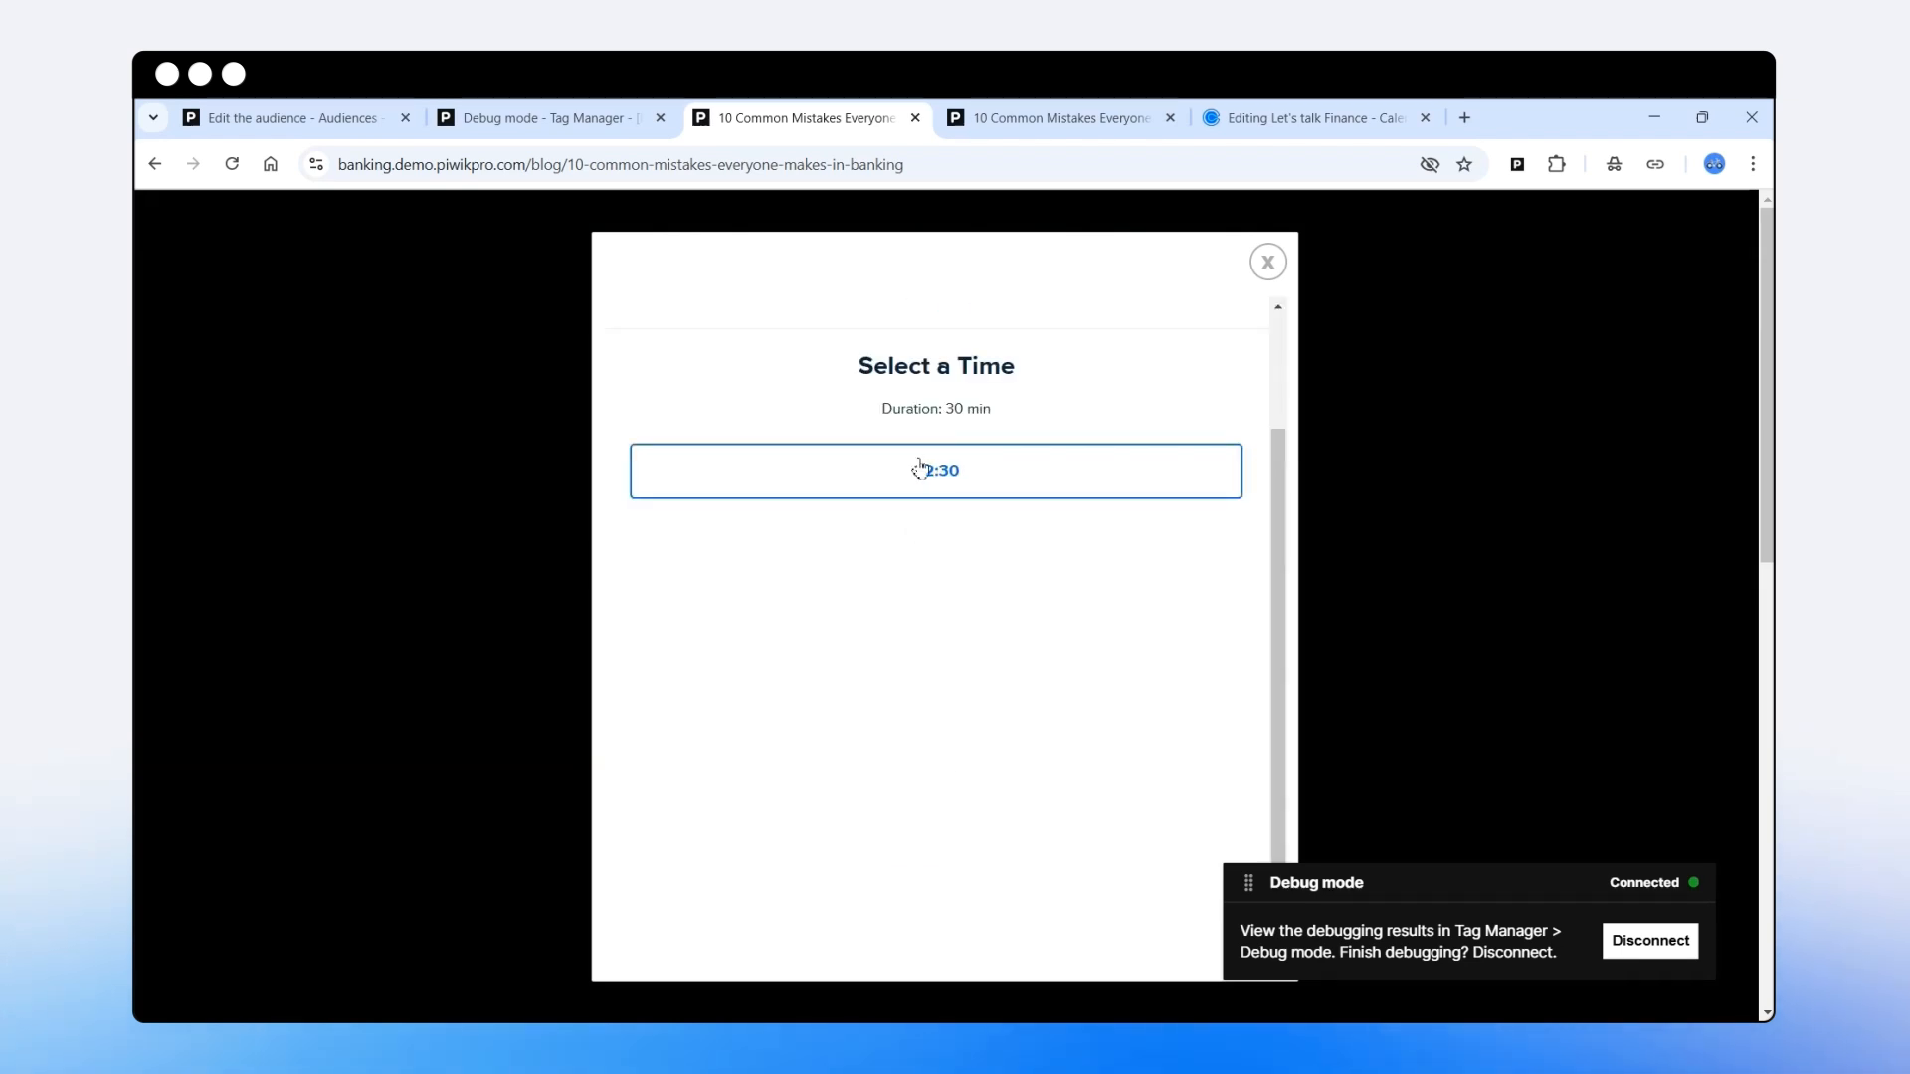
pyautogui.click(920, 471)
pyautogui.click(1059, 482)
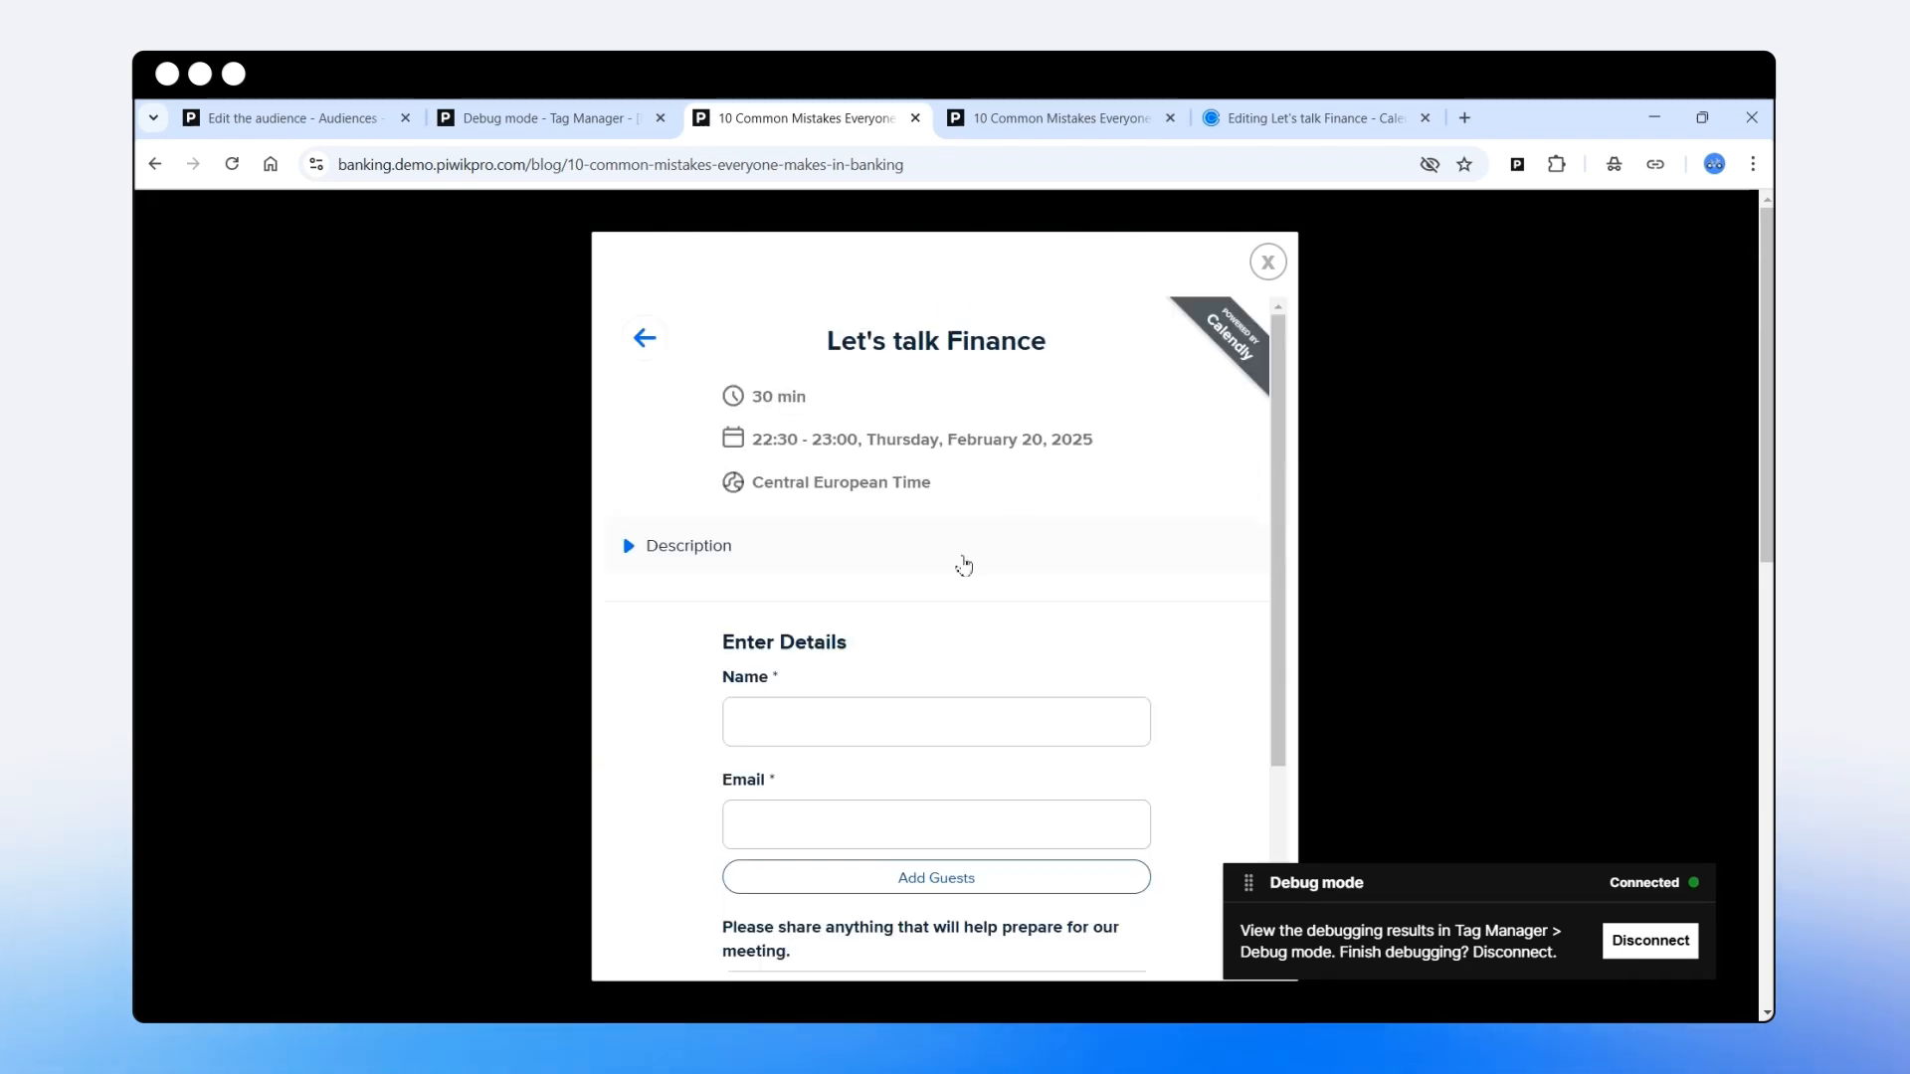
pyautogui.scroll(-3, 963, 563)
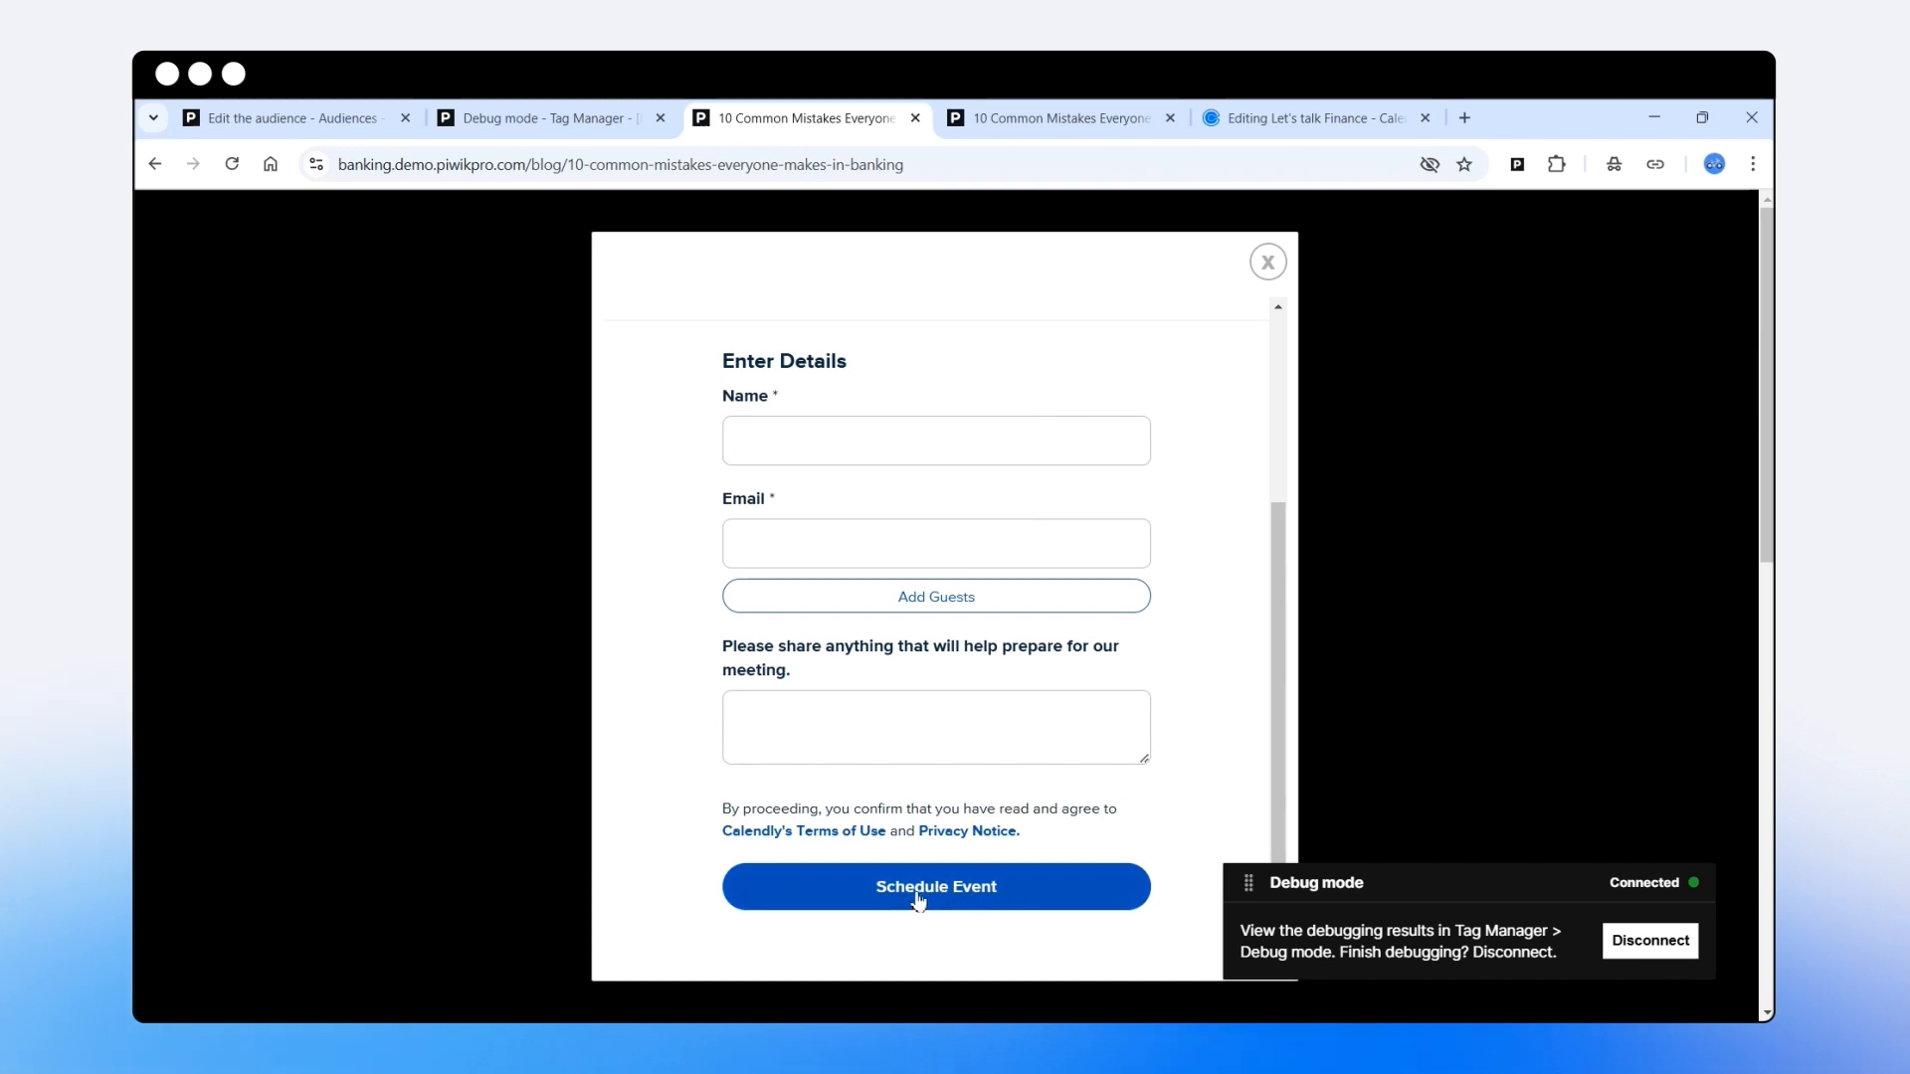
# Switch back to the Audiences tab, refresh the audience data and list the audience's profiles
pyautogui.click(328, 119)
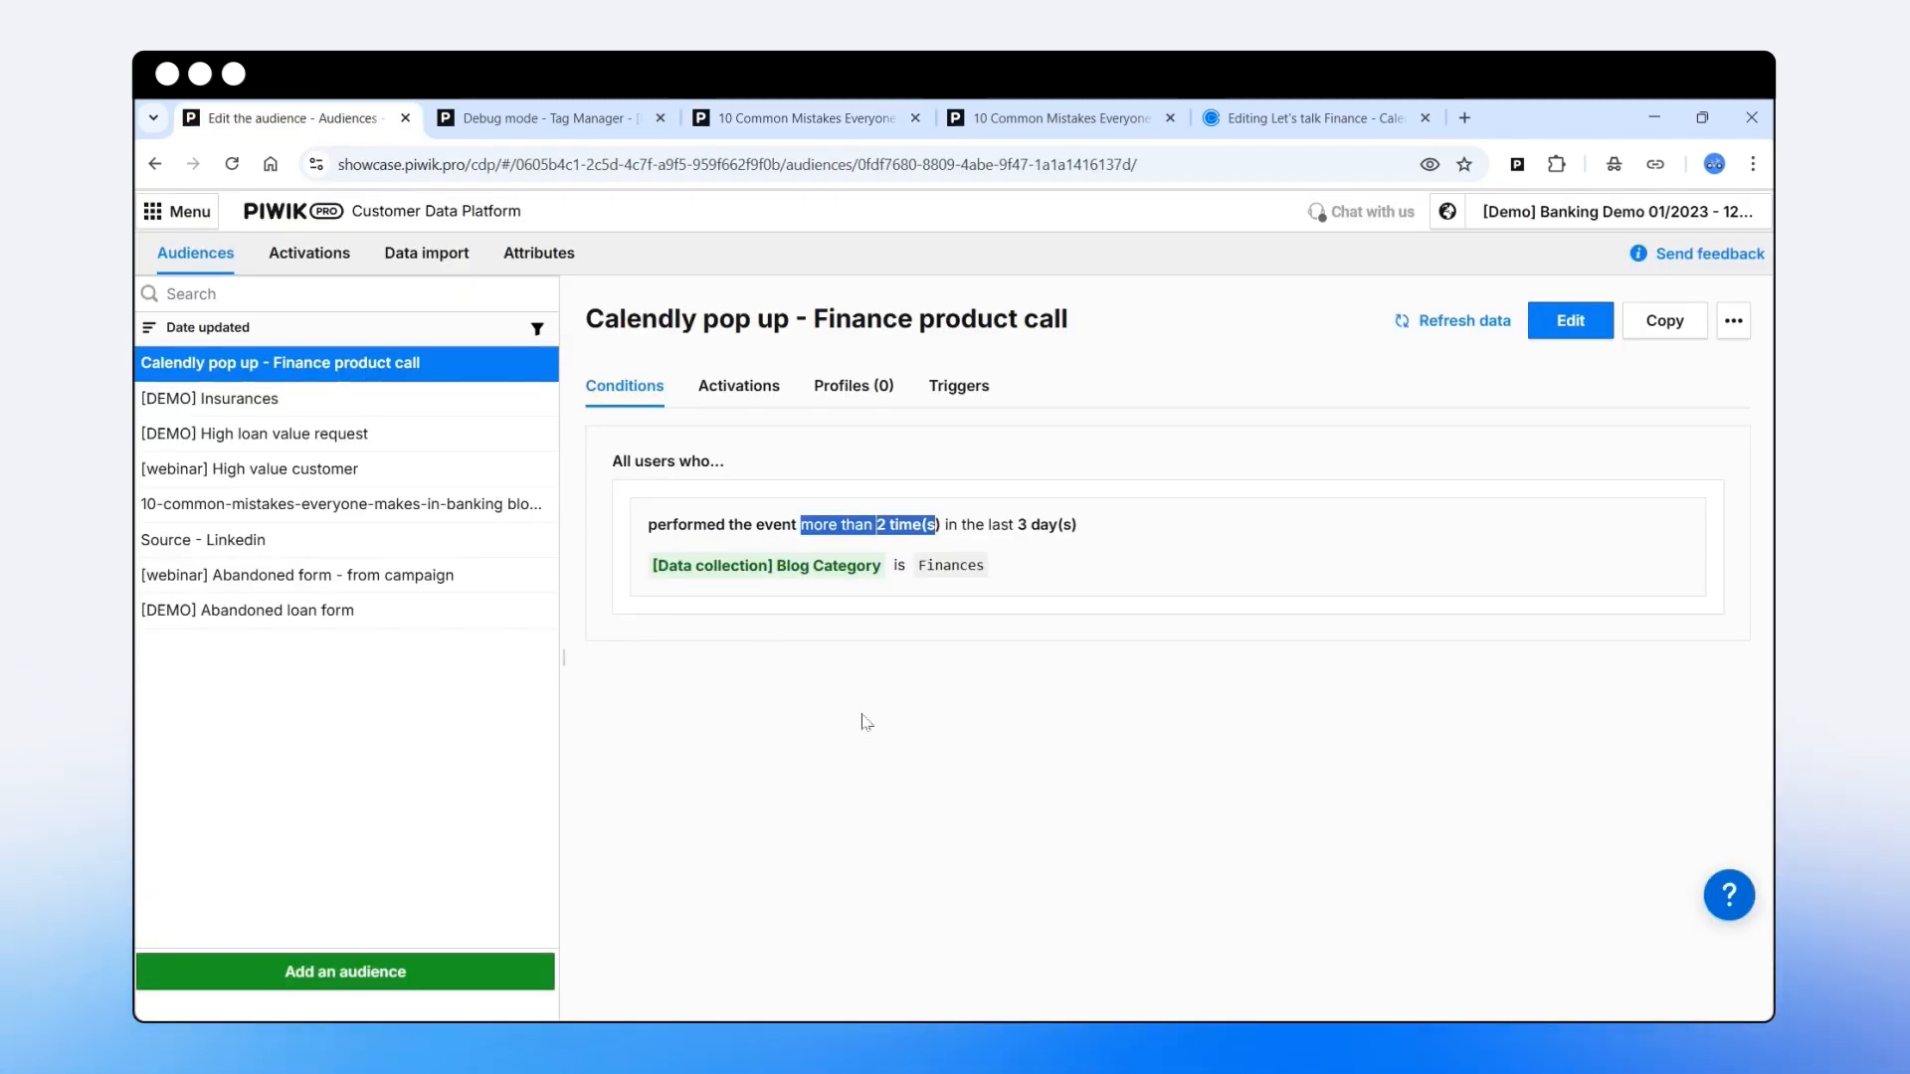
pyautogui.click(1487, 330)
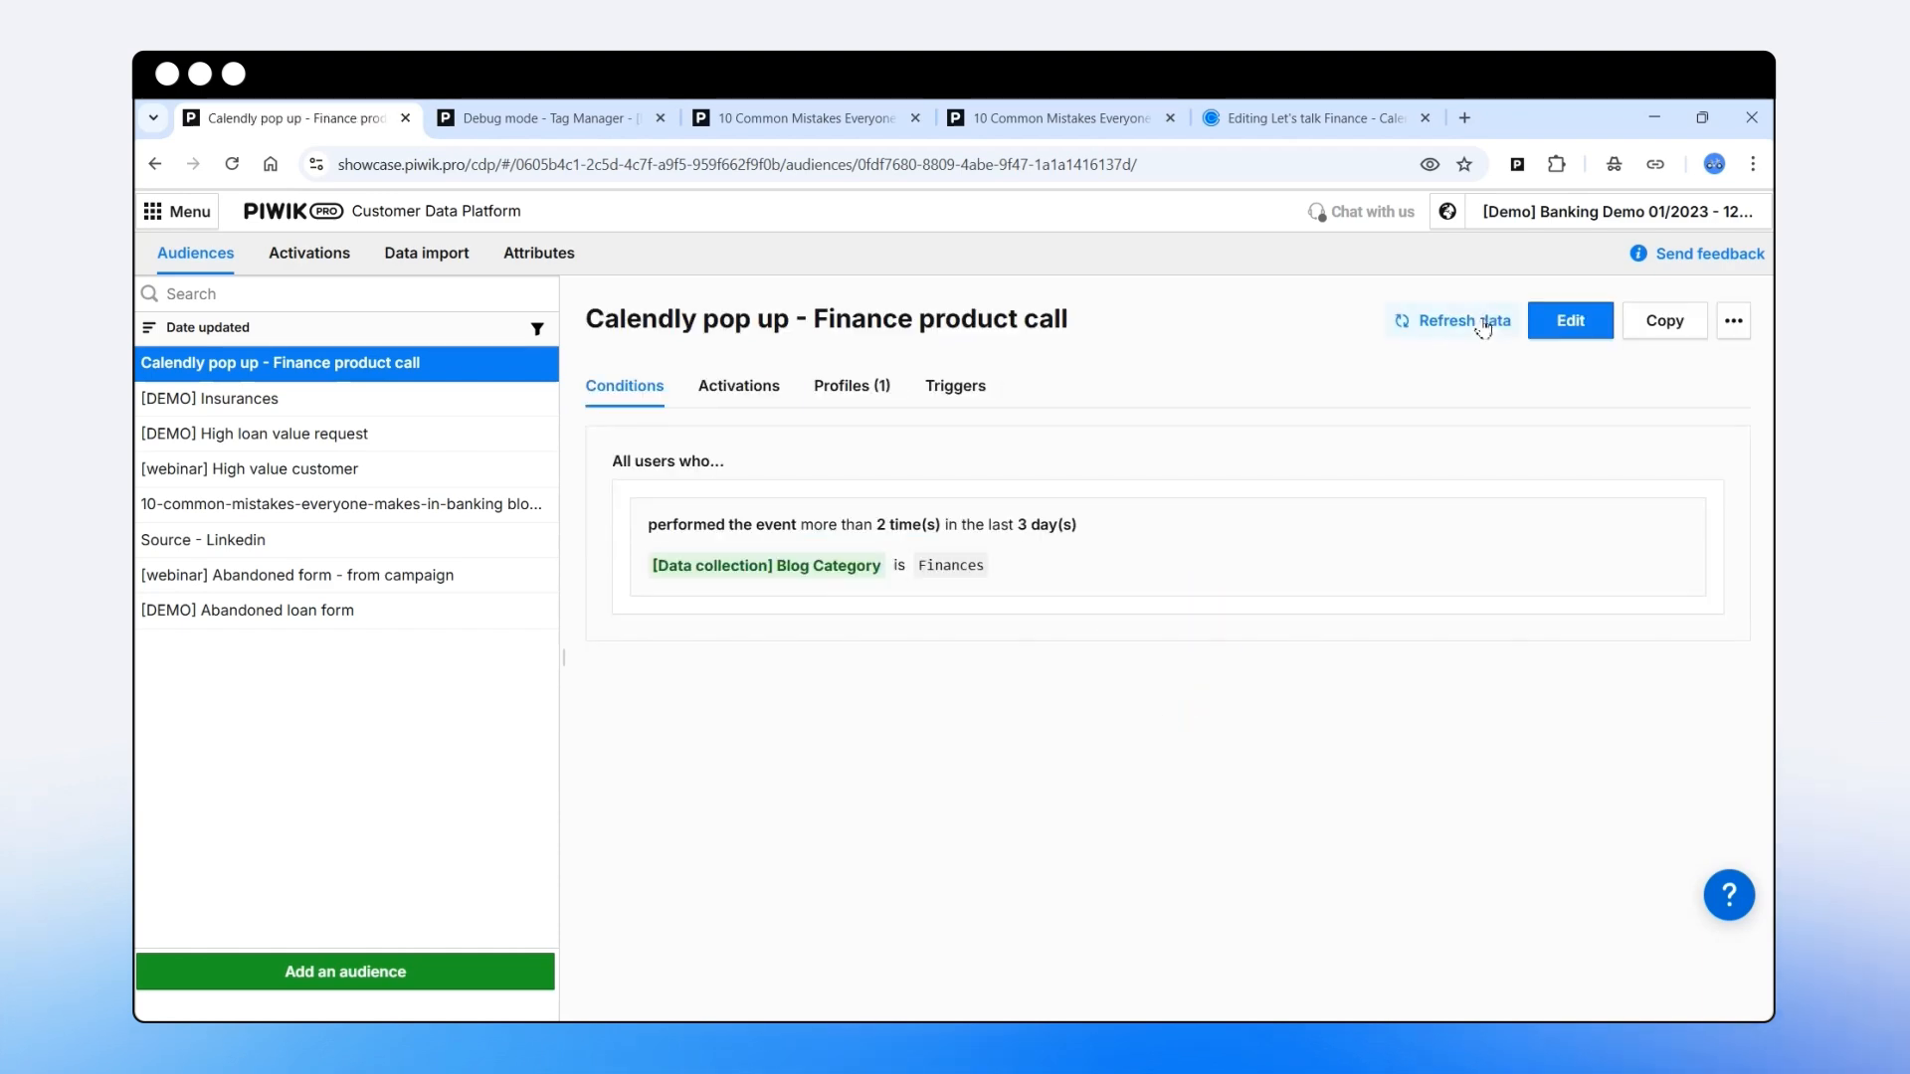
pyautogui.click(855, 393)
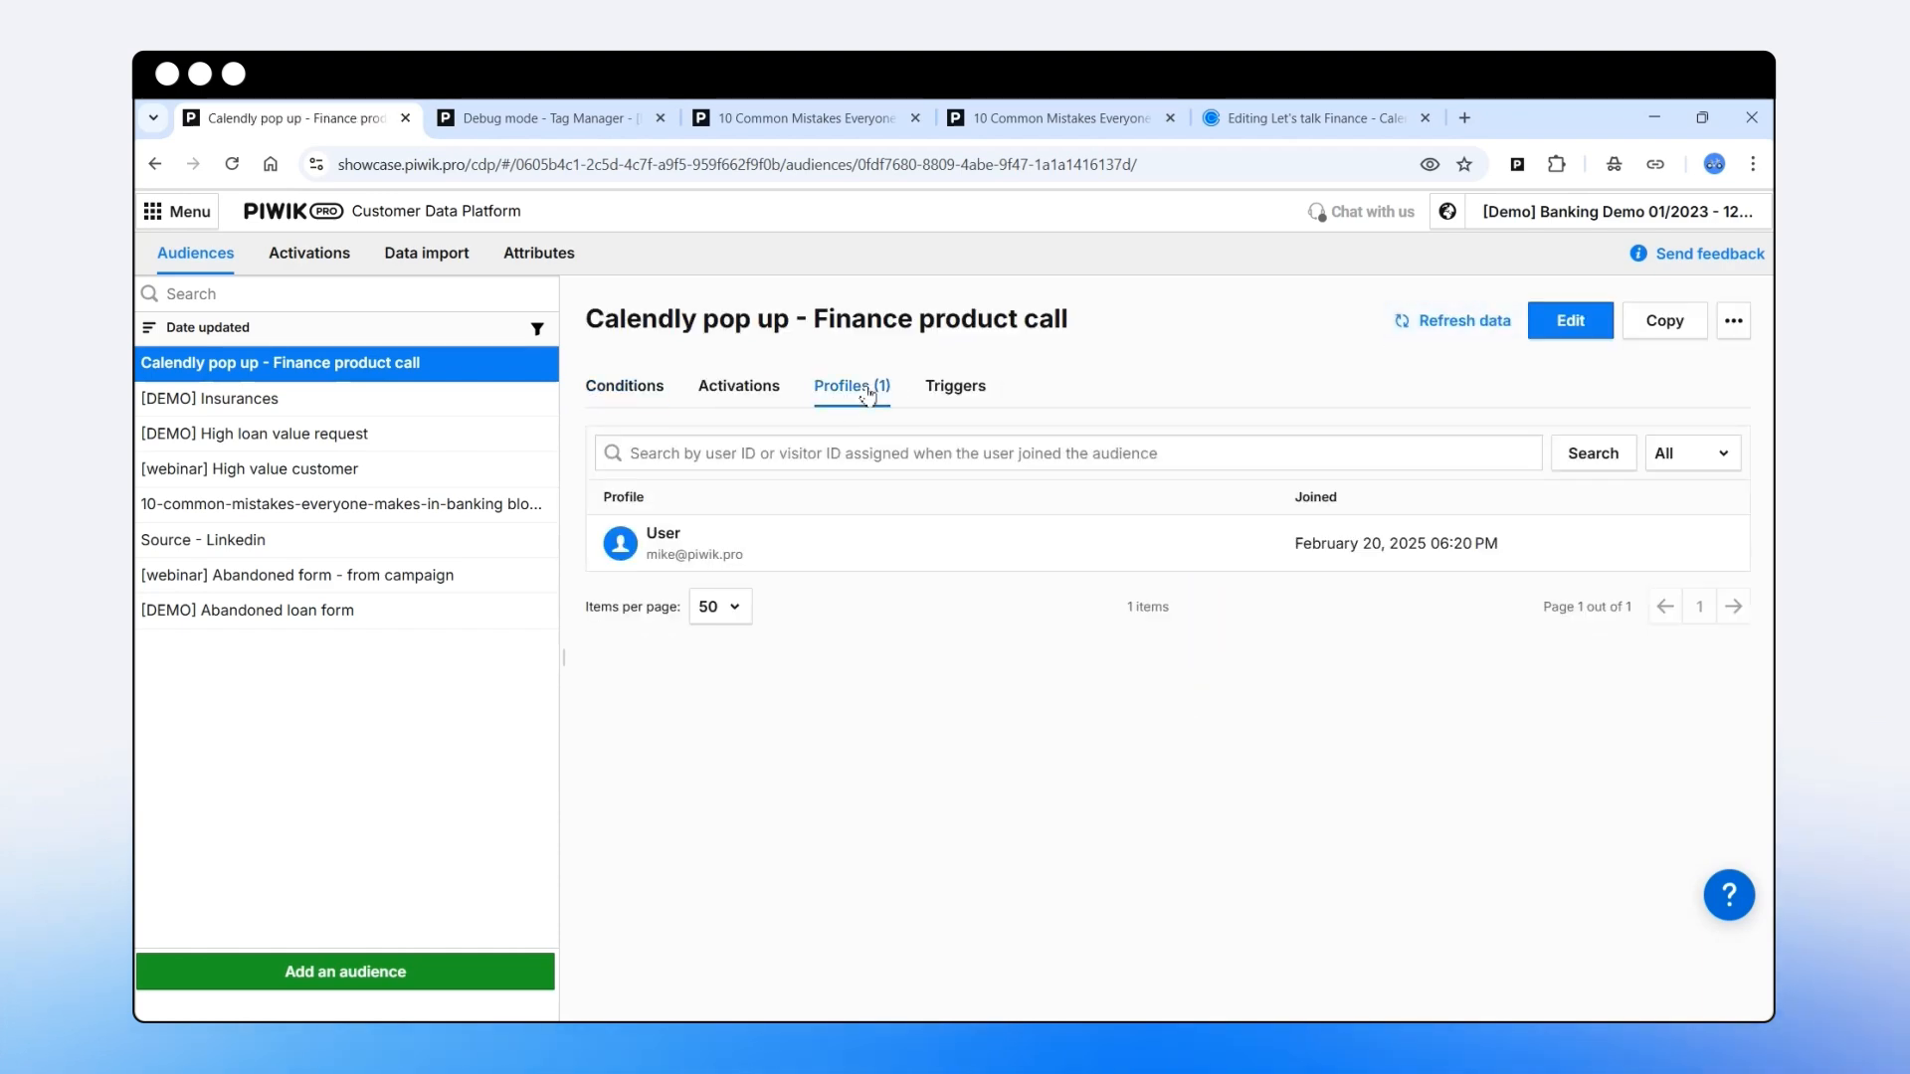
# Open the user profile in the audience, review its identifying attributes, custom dimensions and custom attributes, and close it
pyautogui.click(779, 554)
pyautogui.scroll(-3, 770, 708)
pyautogui.scroll(-7, 770, 708)
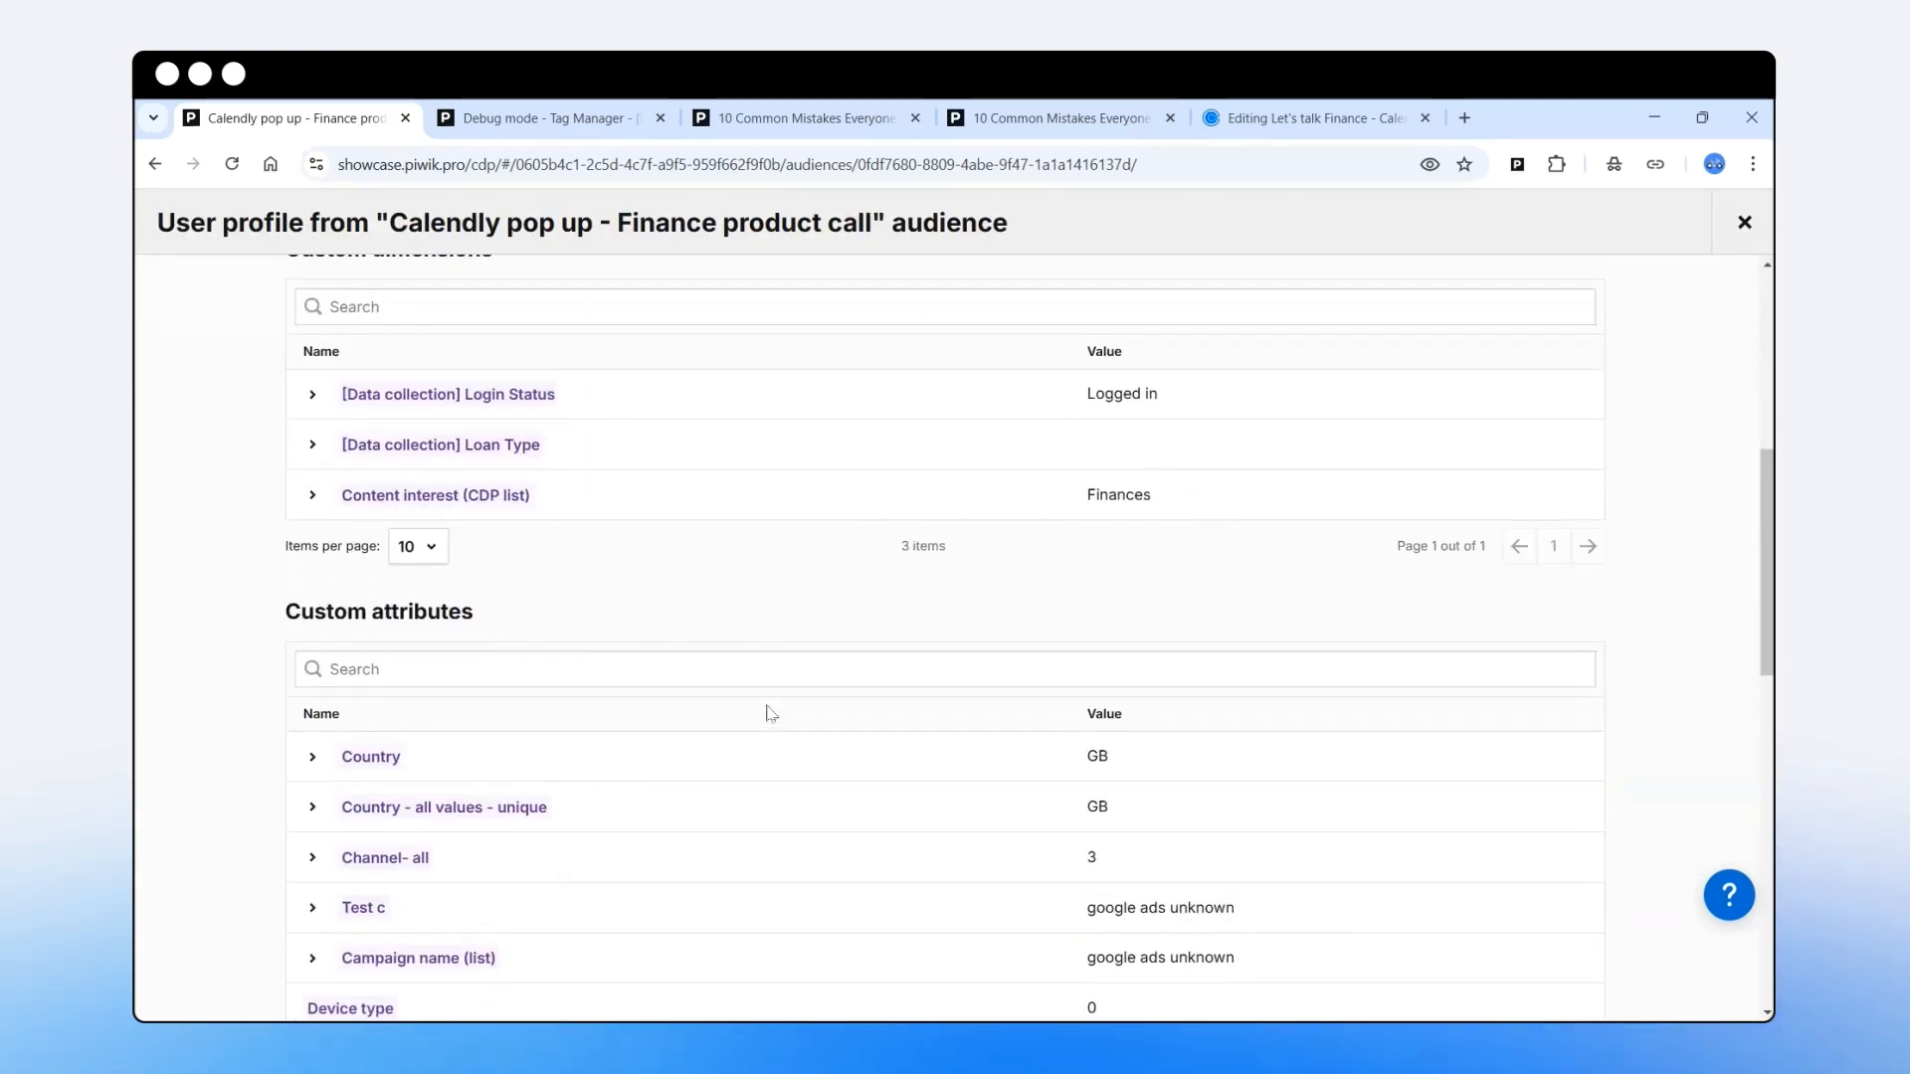
pyautogui.scroll(9, 771, 717)
pyautogui.scroll(2, 771, 721)
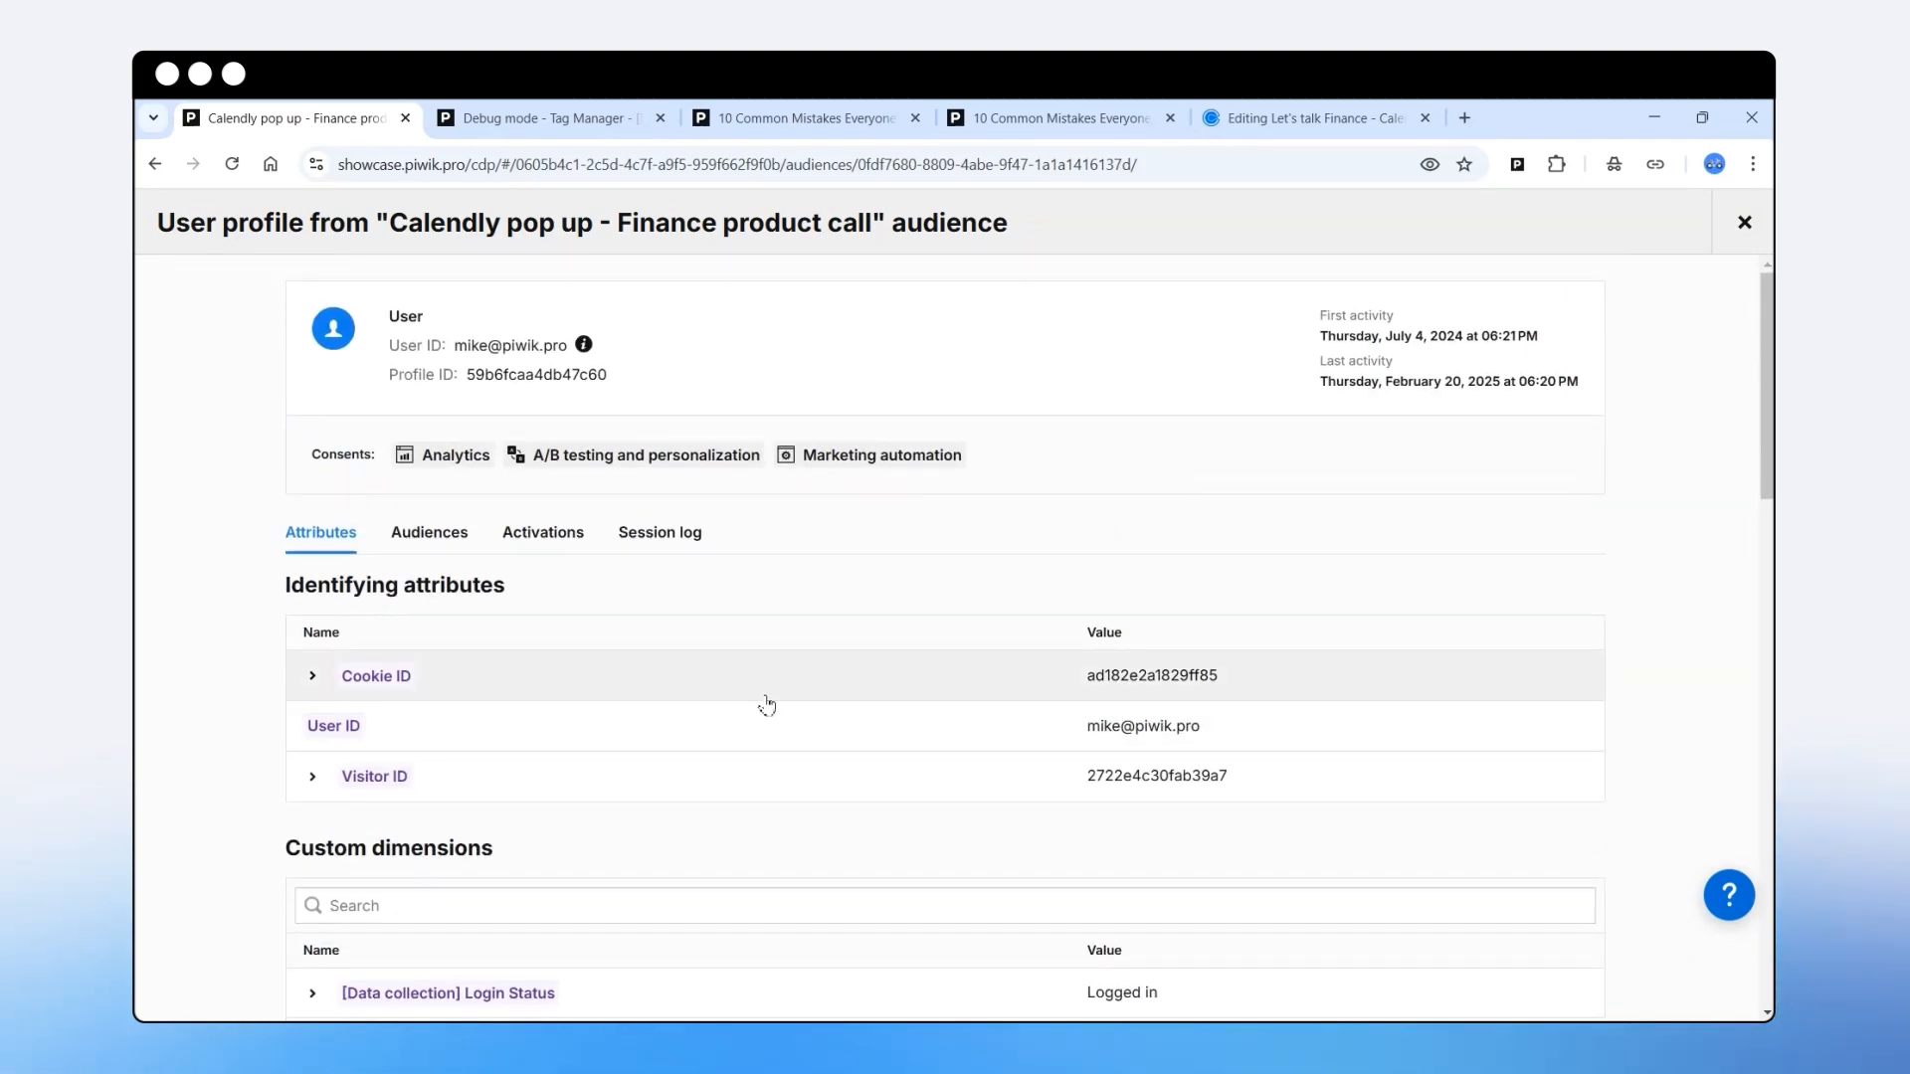
pyautogui.press('Escape')
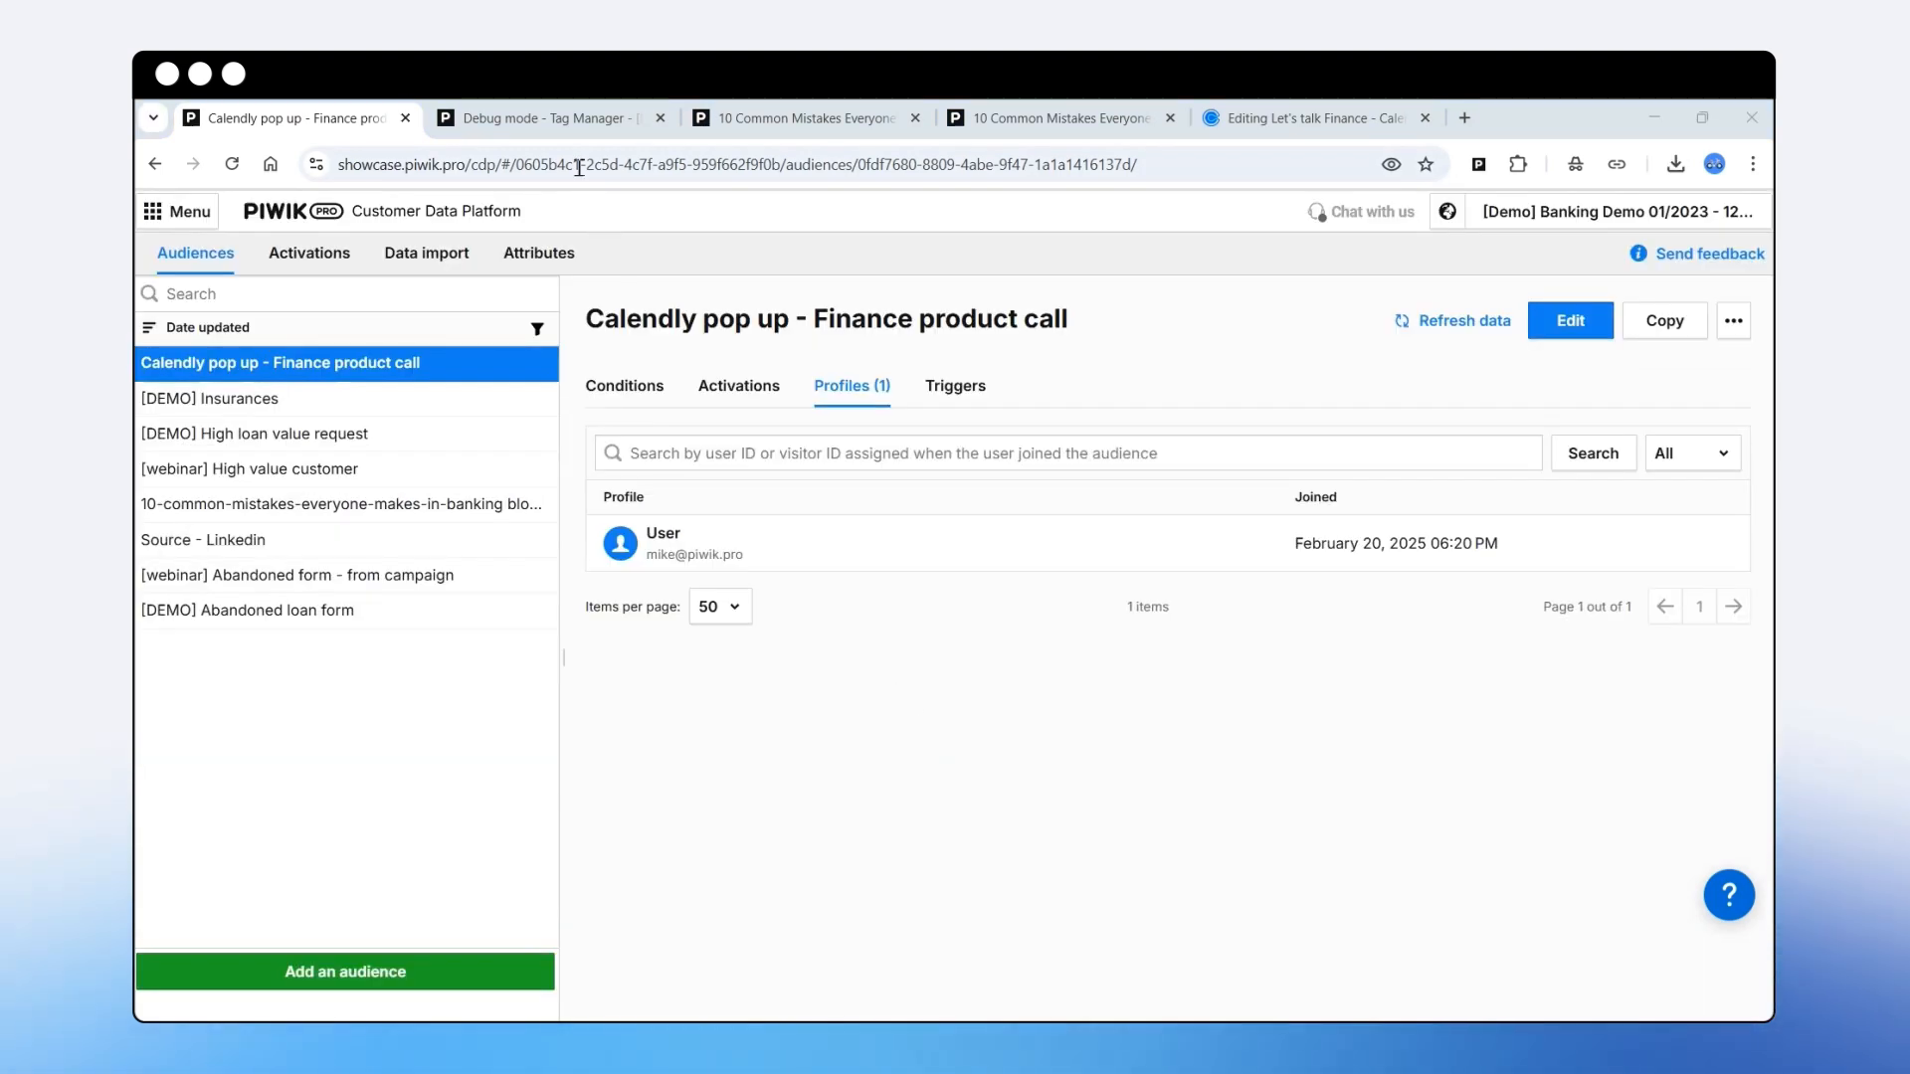
# Switch back to the Tag Manager tab with the debug session
pyautogui.click(546, 119)
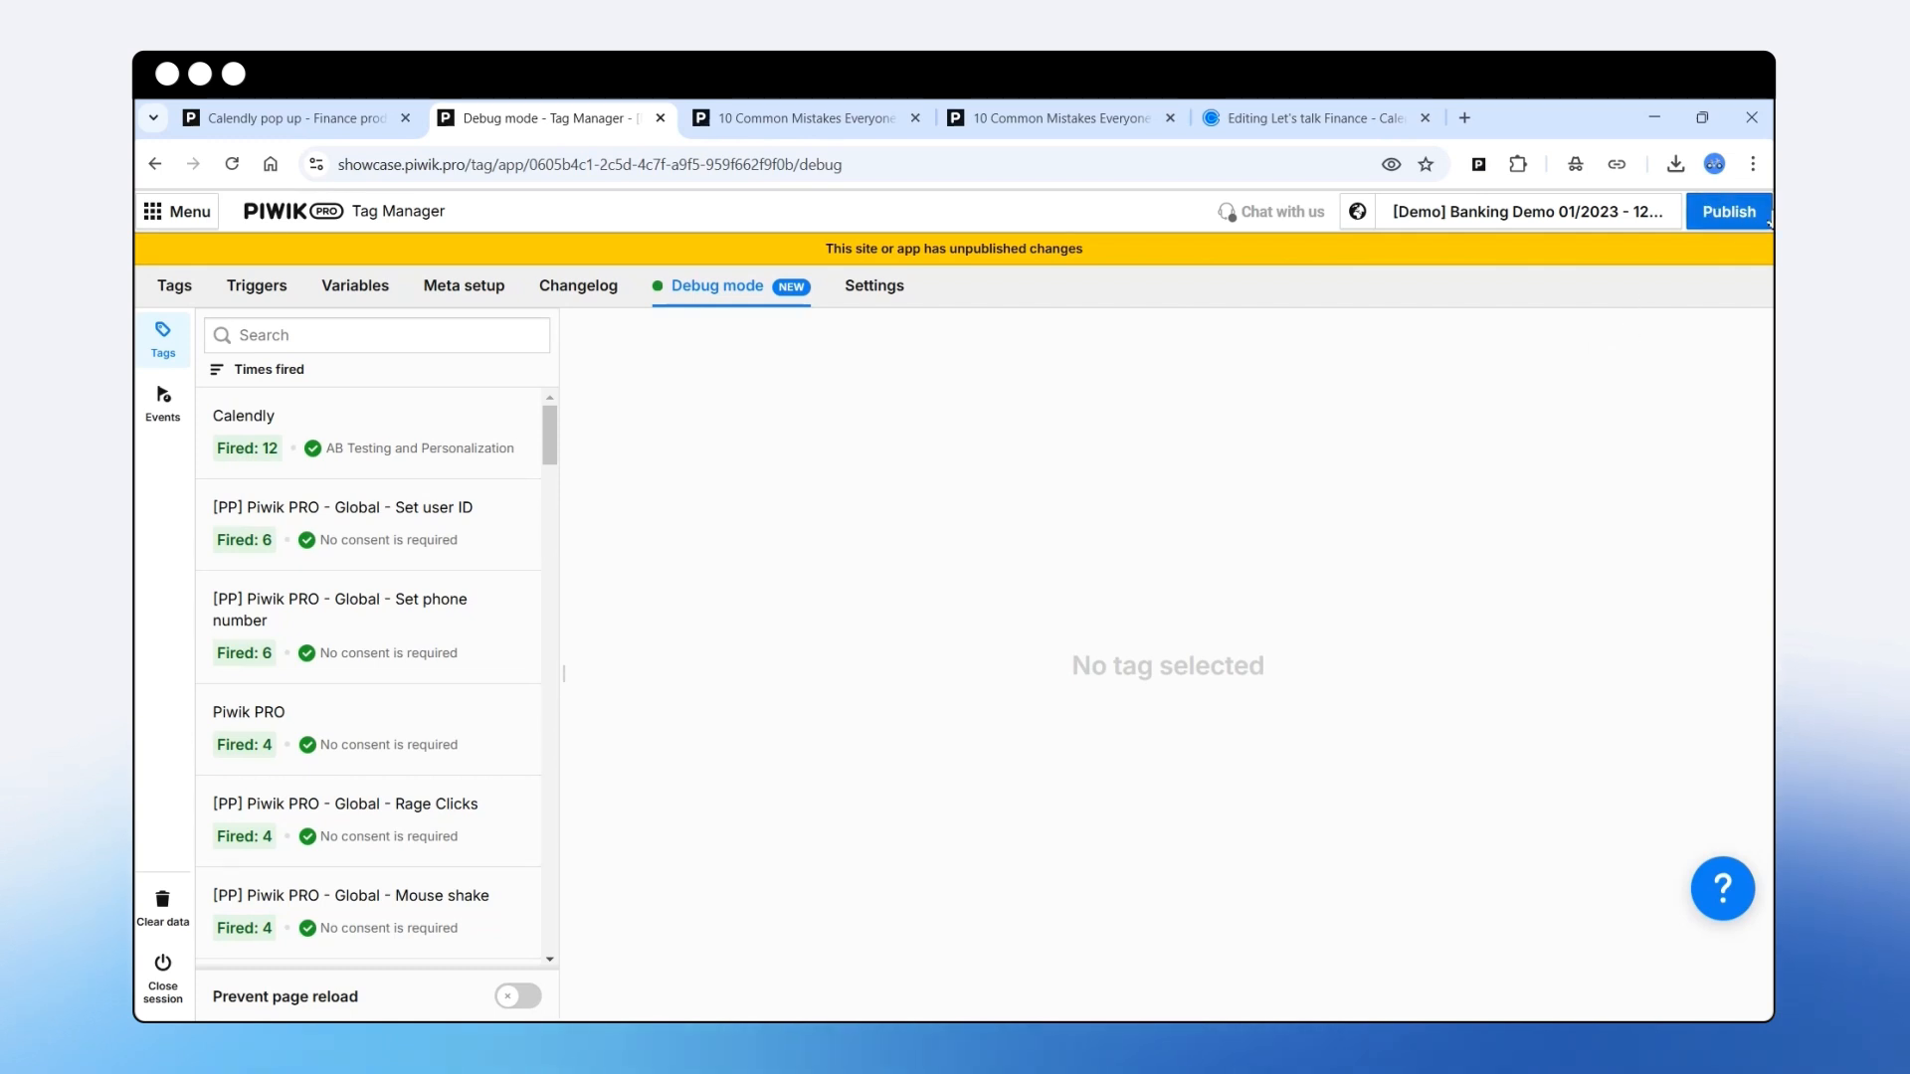